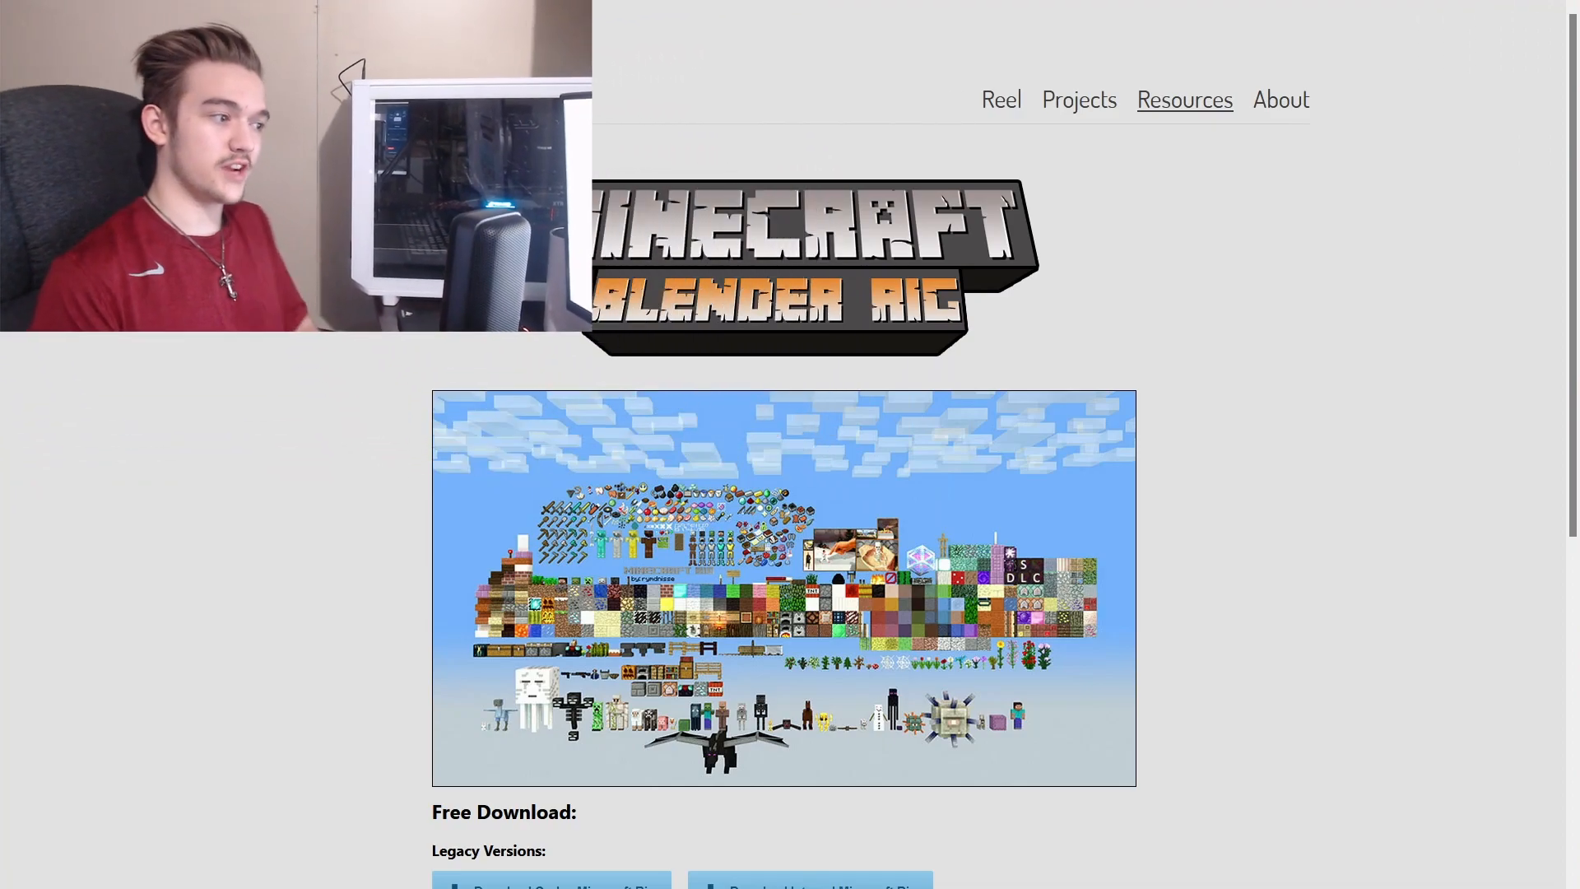
scroll(966, 463, "down", 1)
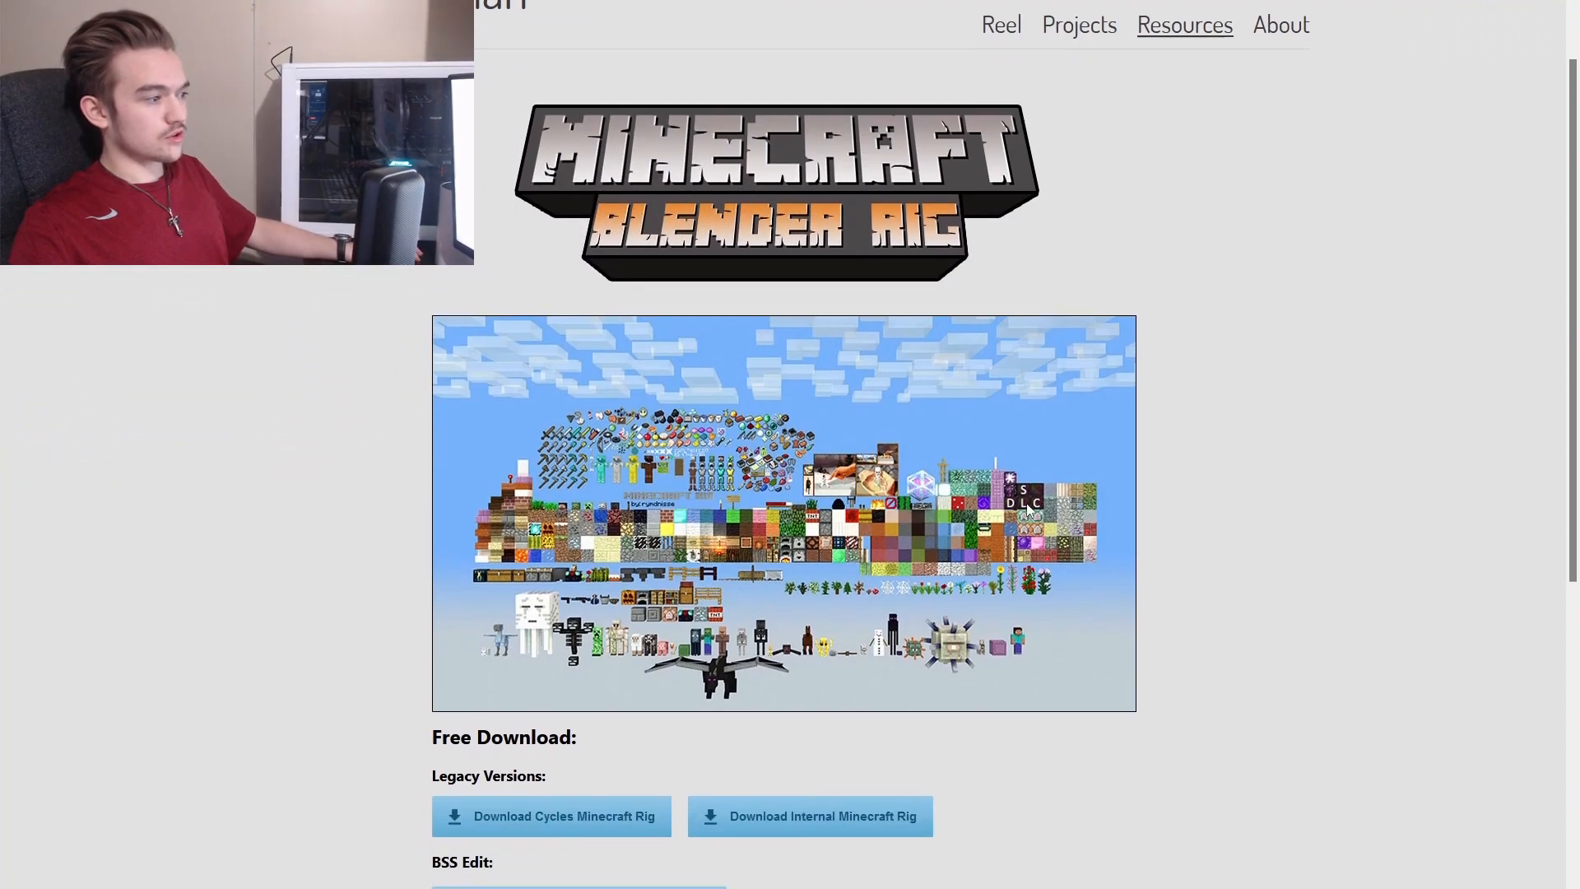
scroll(790, 617, "down", 2)
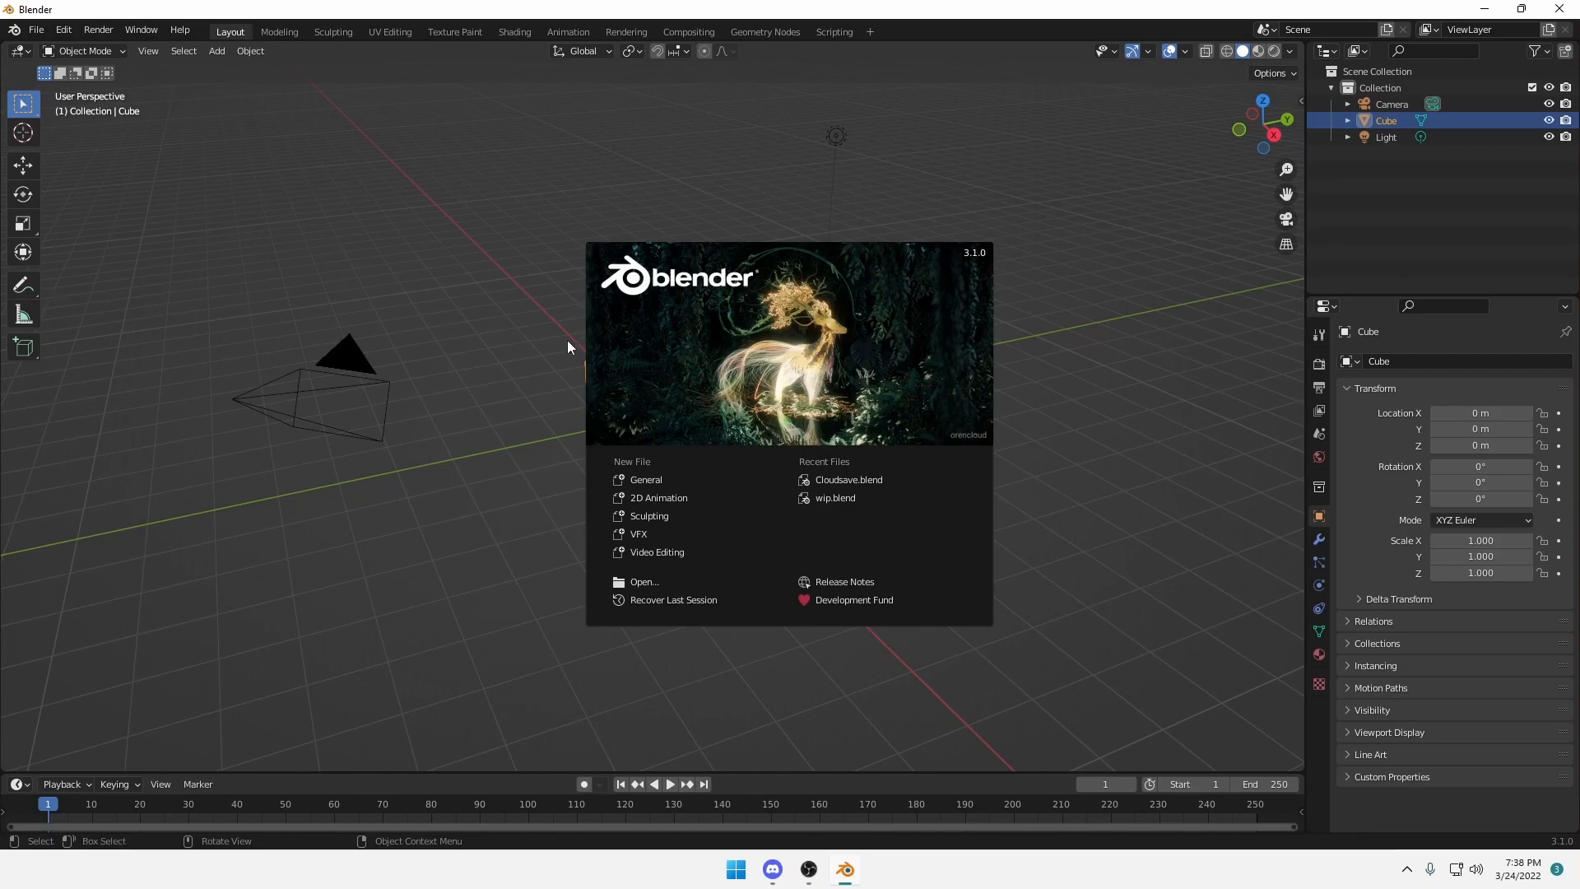
- Dismiss the startup splash screen to begin with the default scene
left_click(536, 361)
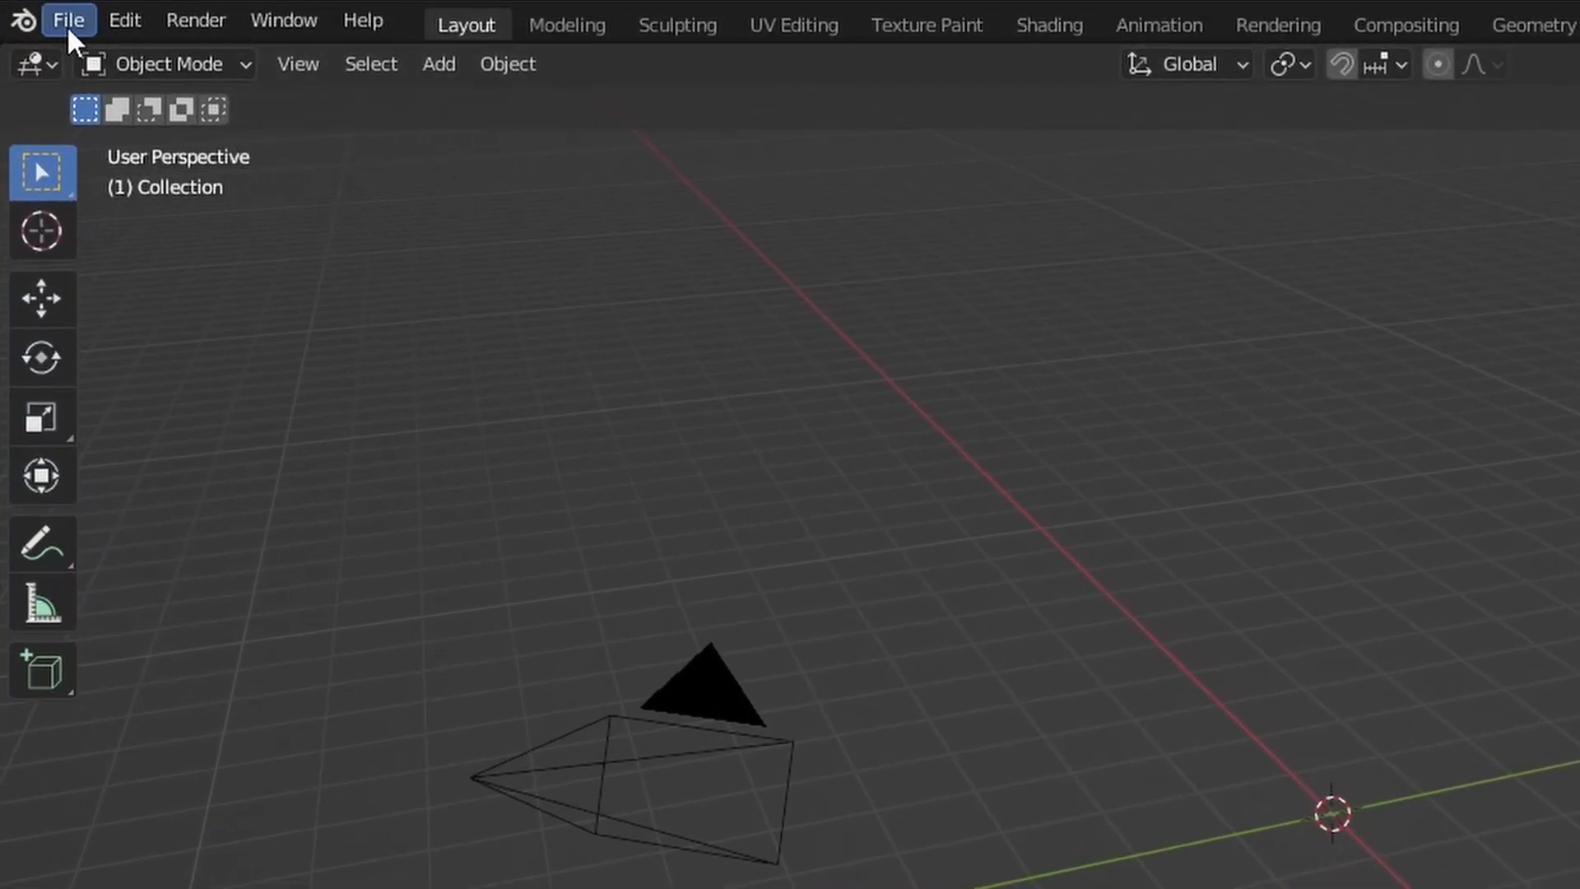
- Start File > Append and browse into the downloaded Minecraft rig folder in Downloads
left_click(67, 25)
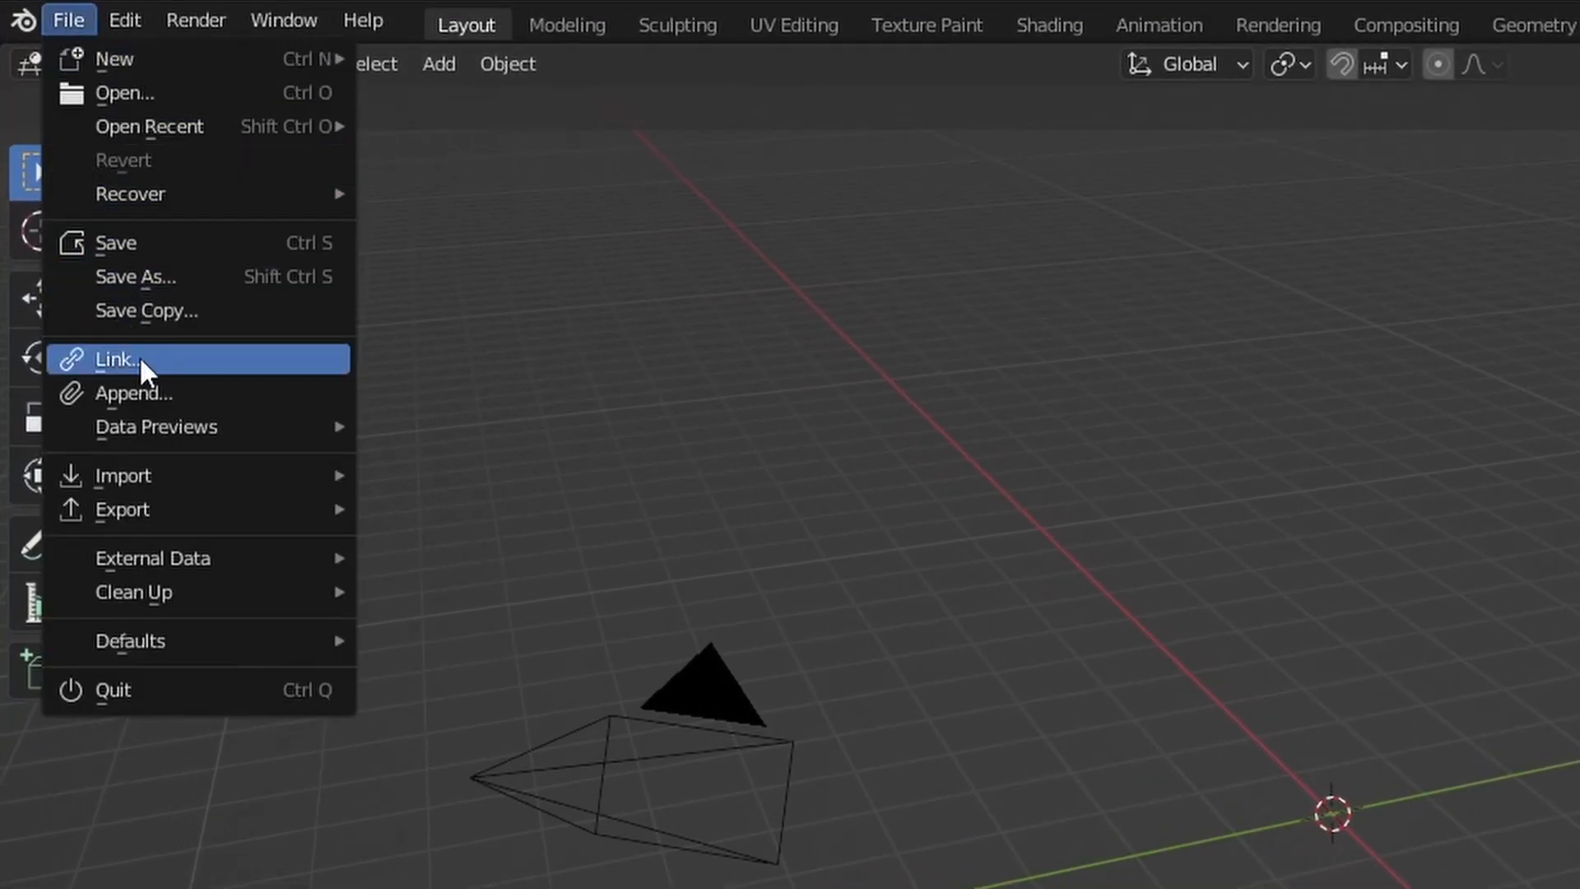
left_click(127, 390)
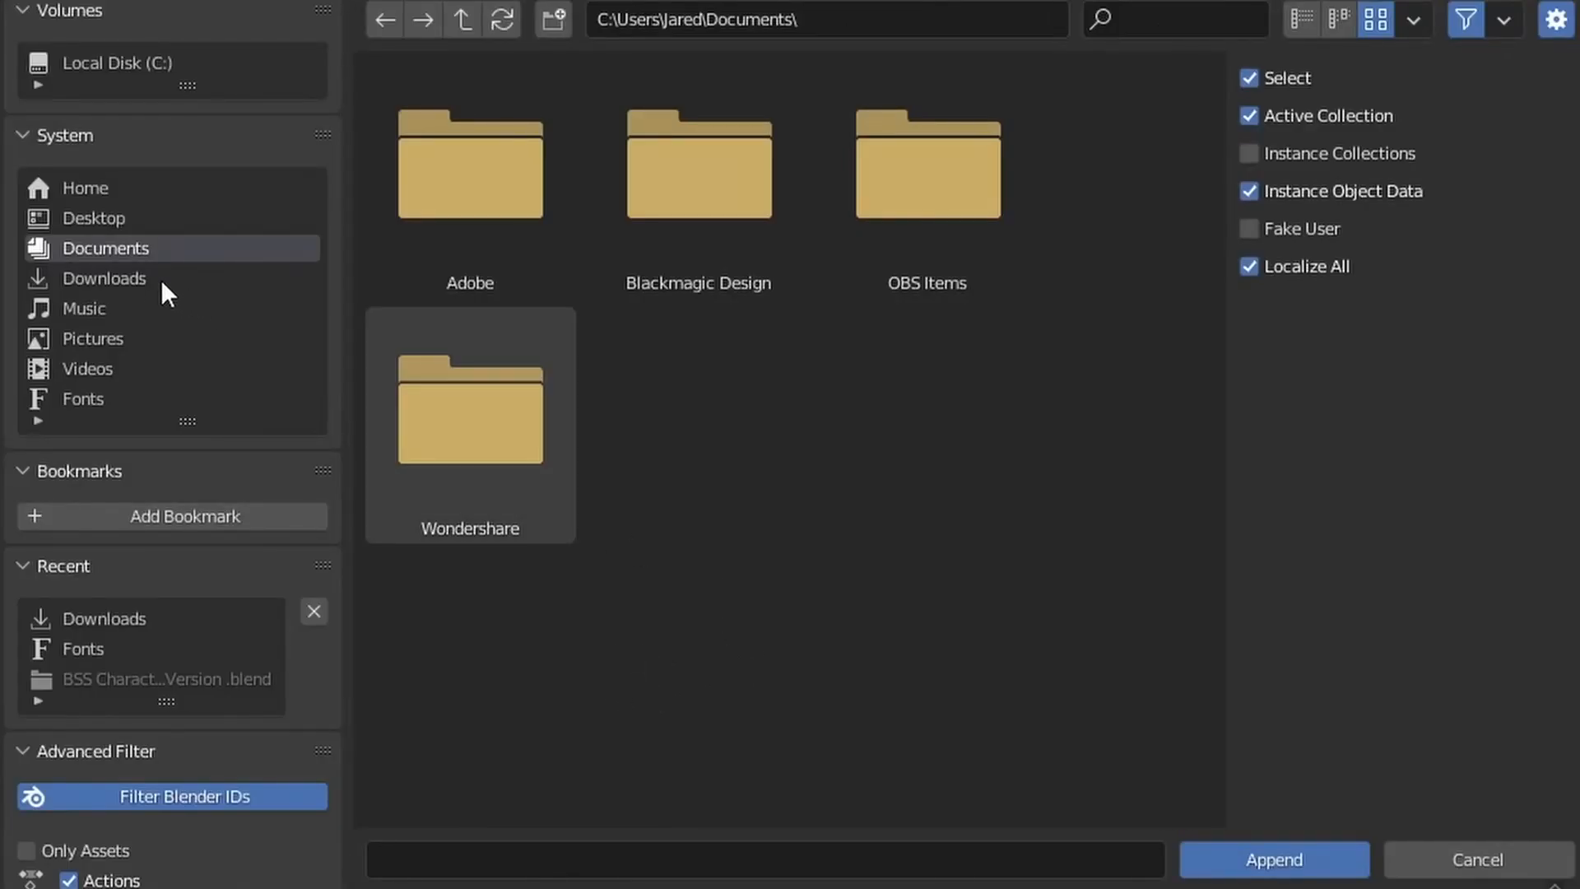
left_click(103, 277)
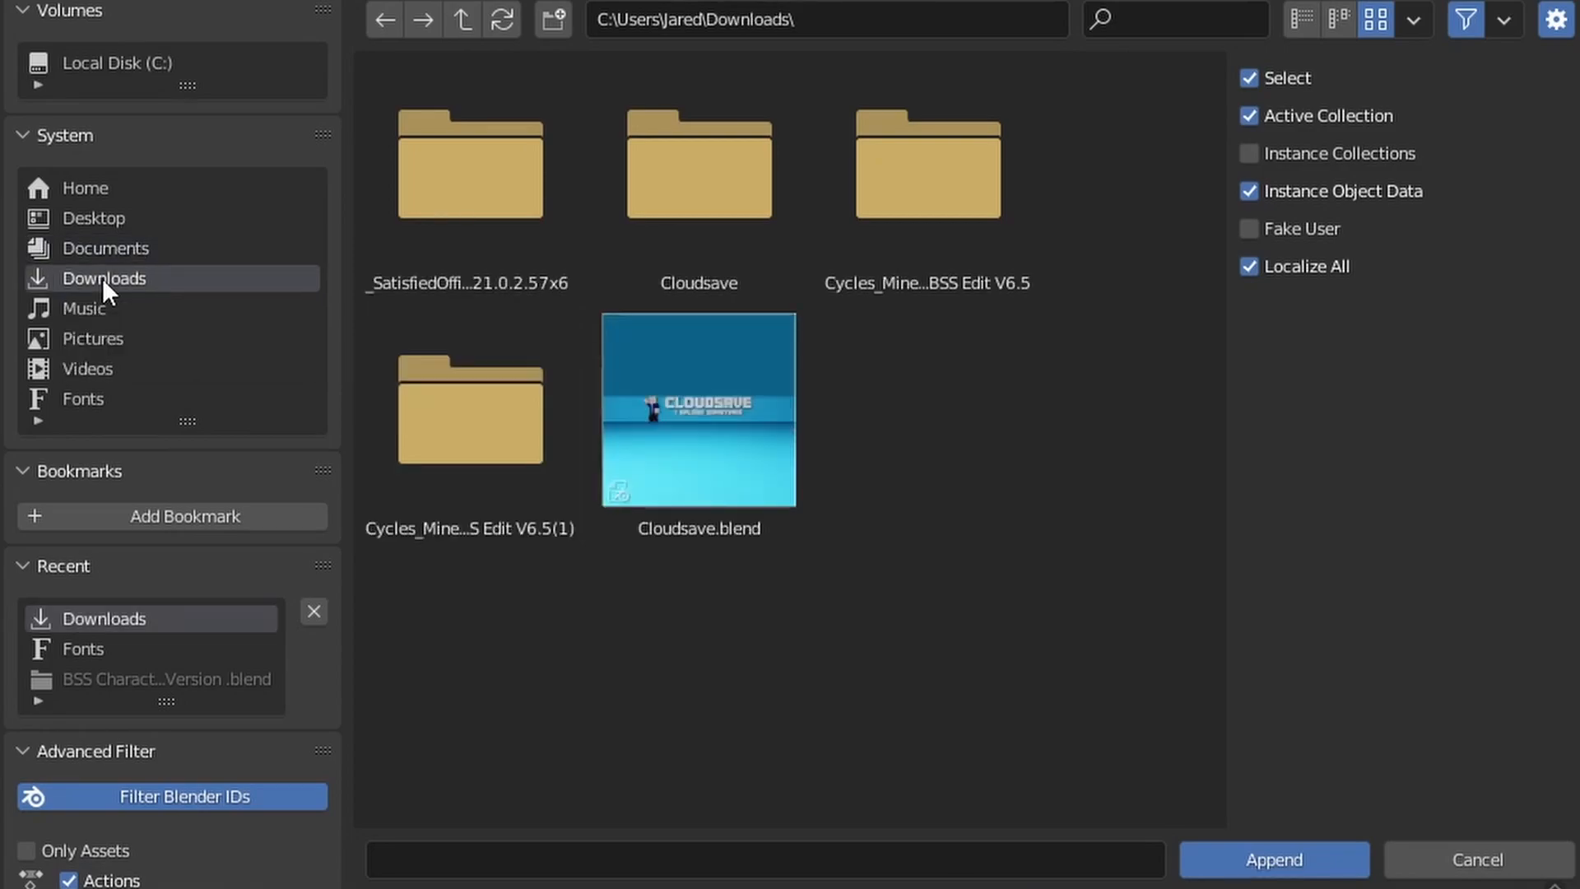
double_click(886, 249)
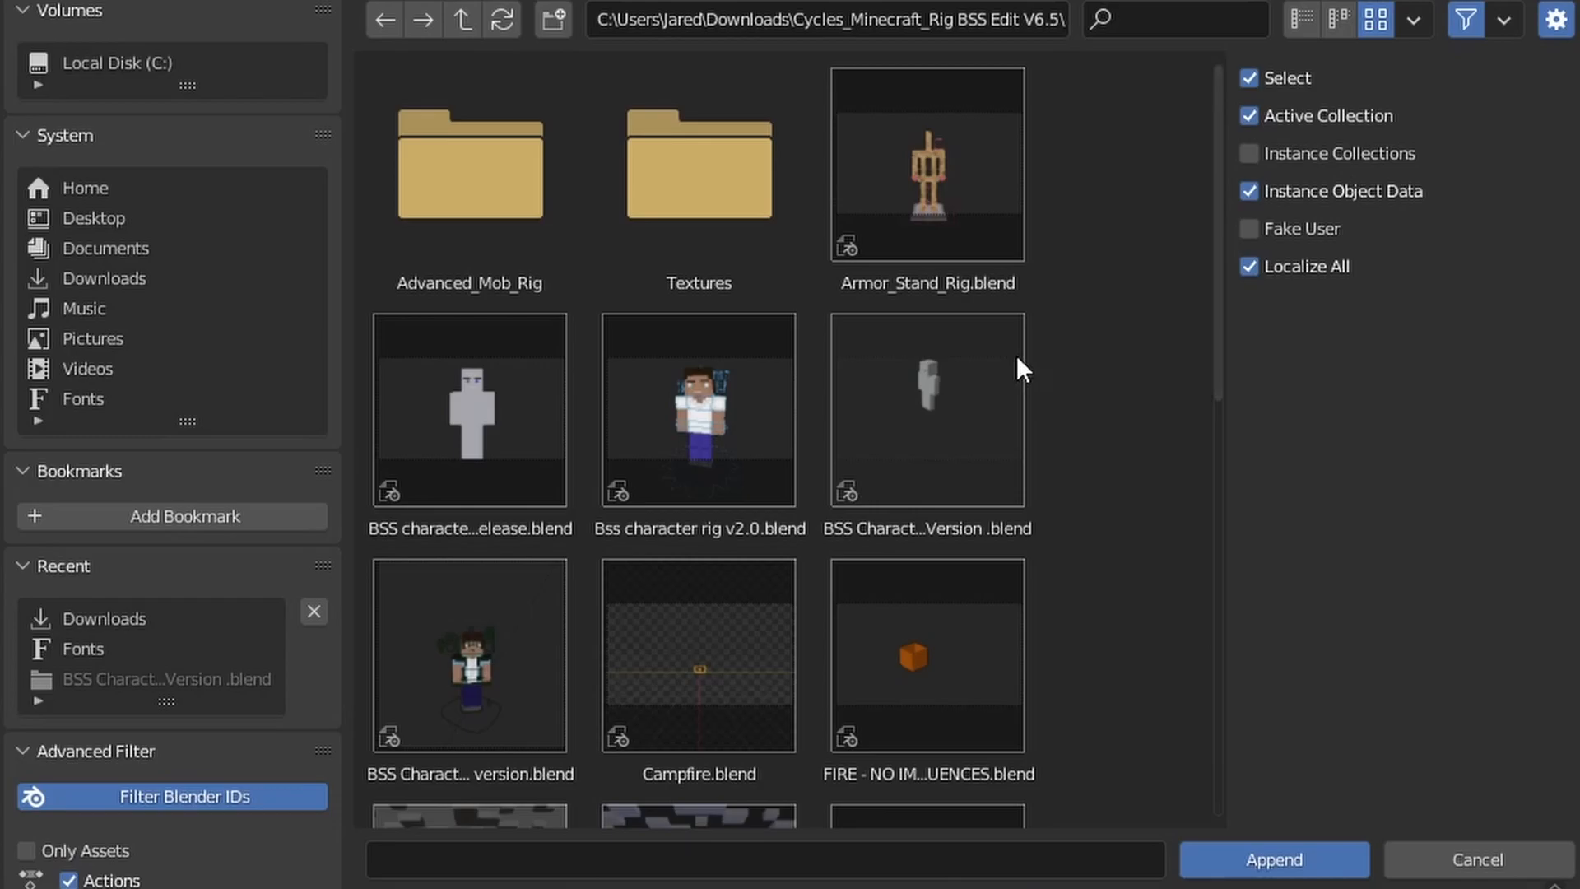
scroll(1087, 331, "down", 1)
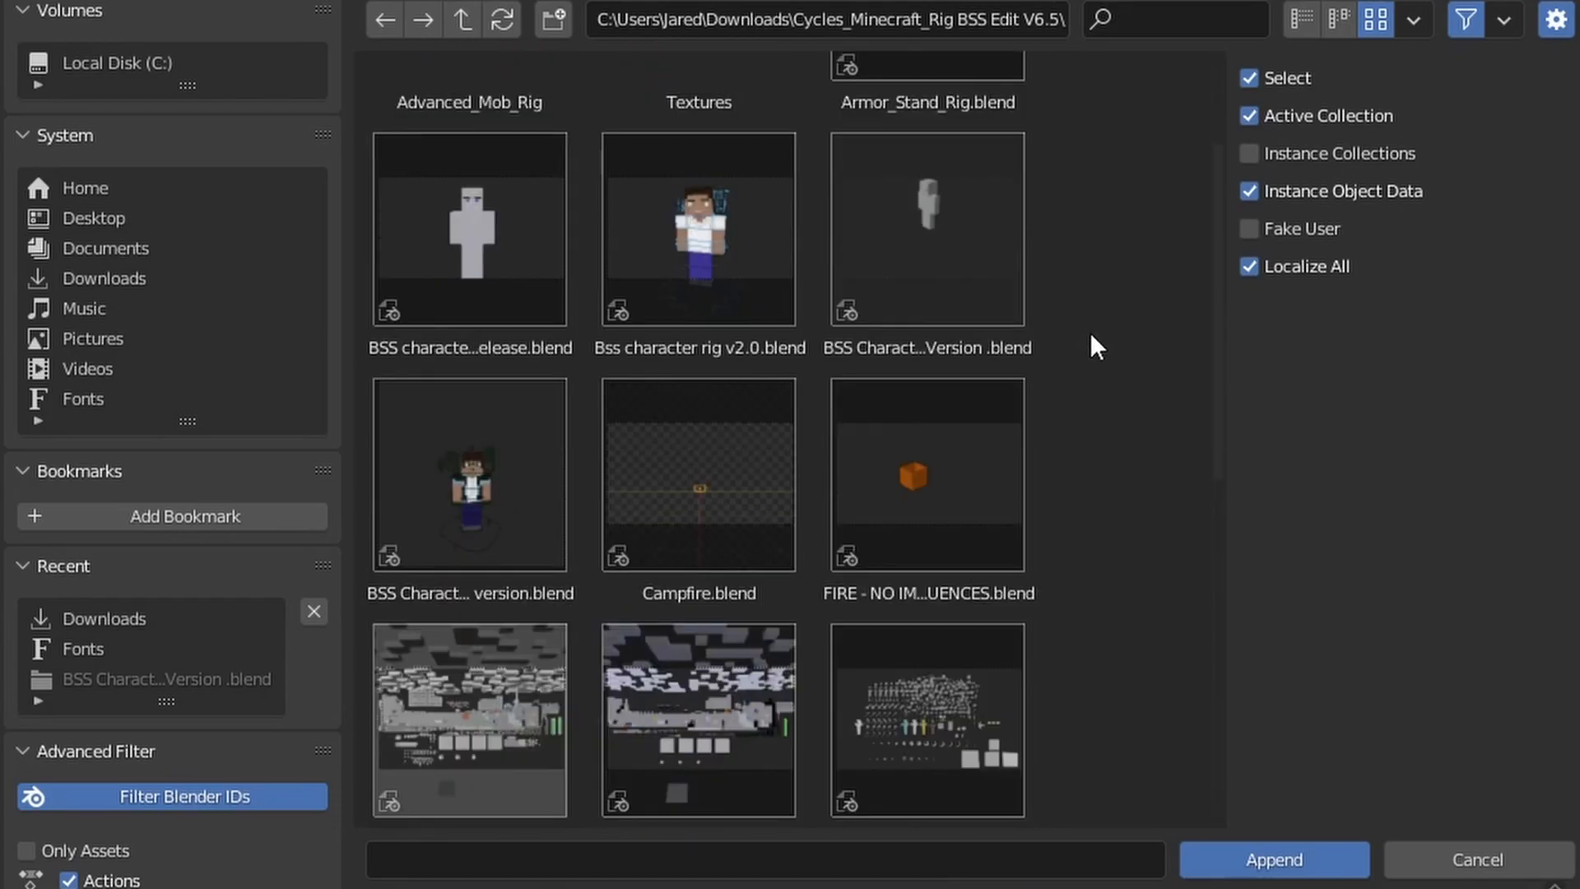
scroll(960, 481, "down", 4)
scroll(1137, 545, "down", 3)
scroll(1131, 557, "down", 2)
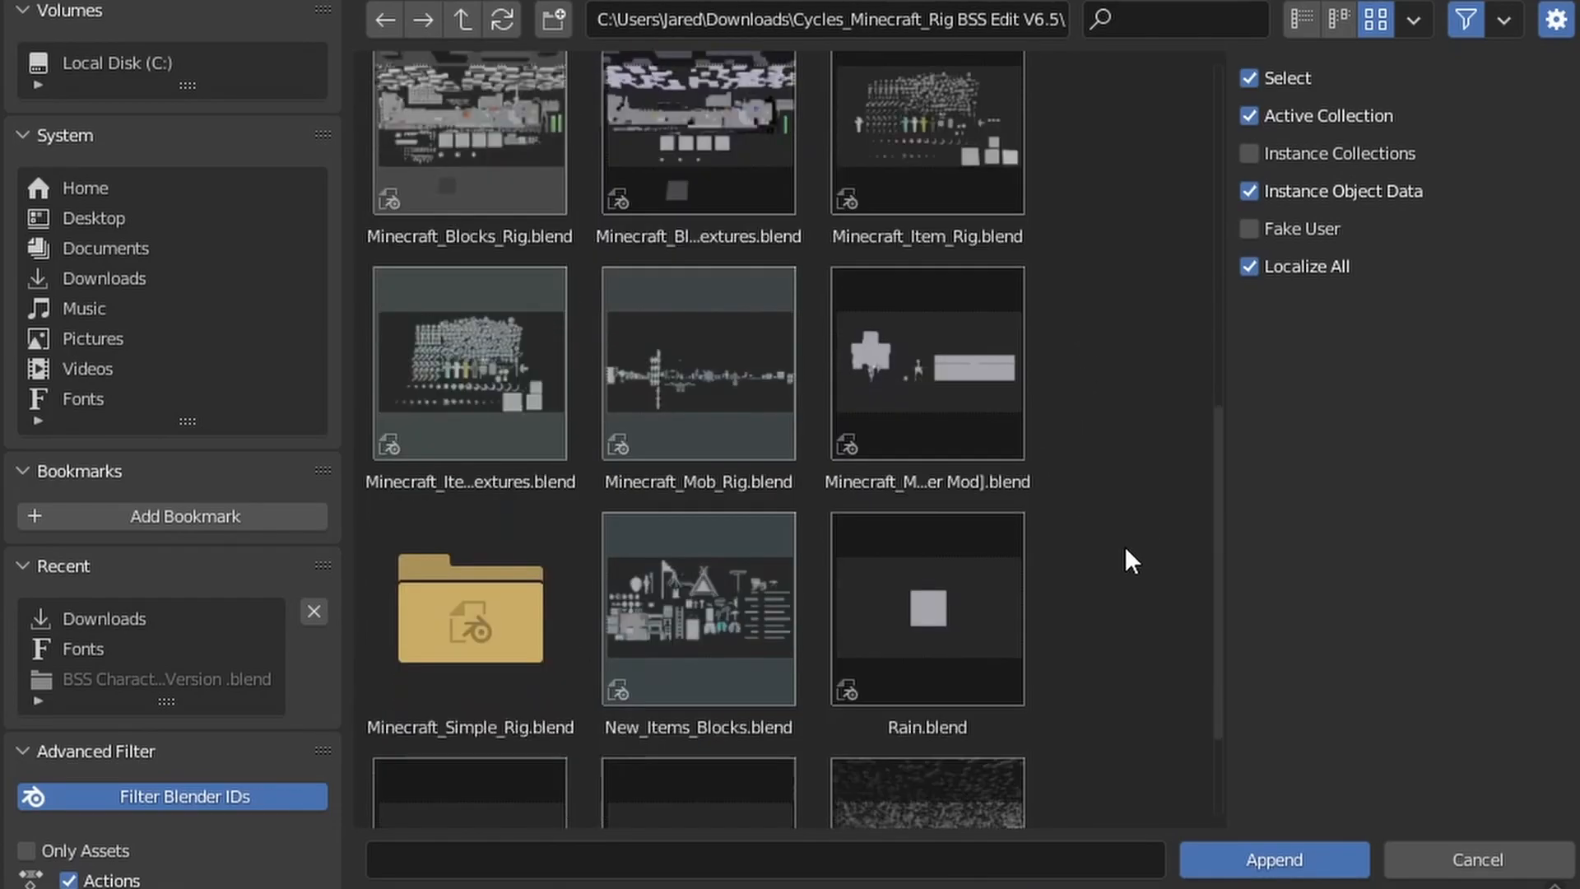
scroll(1124, 545, "down", 1)
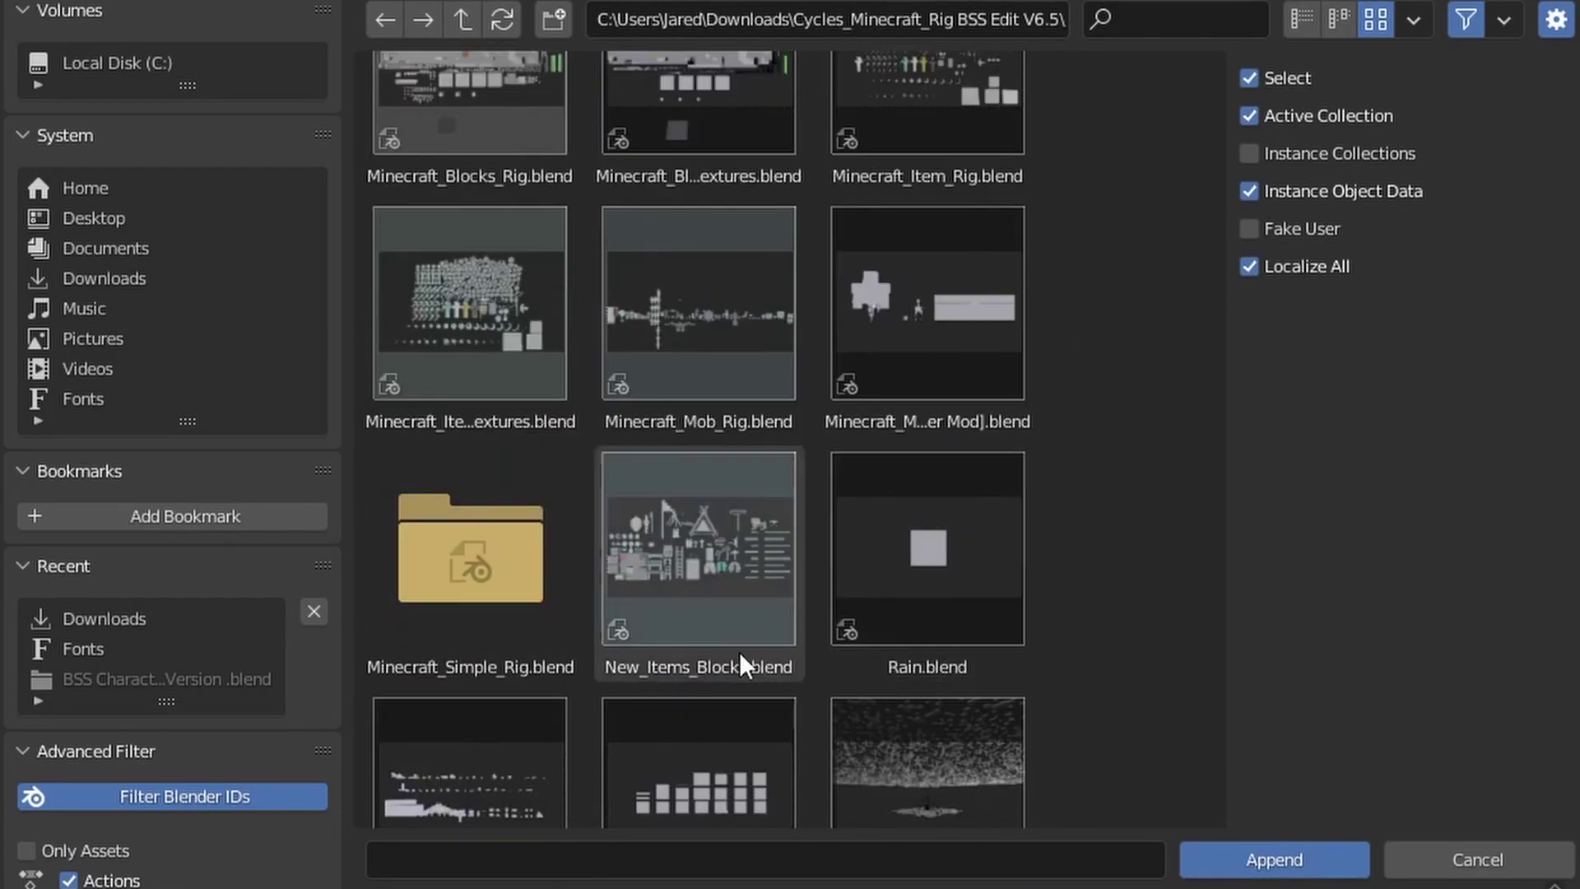
- Enter Minecraft_Simple_Rig.blend and its Collection folder to reach the Character collection
double_click(490, 643)
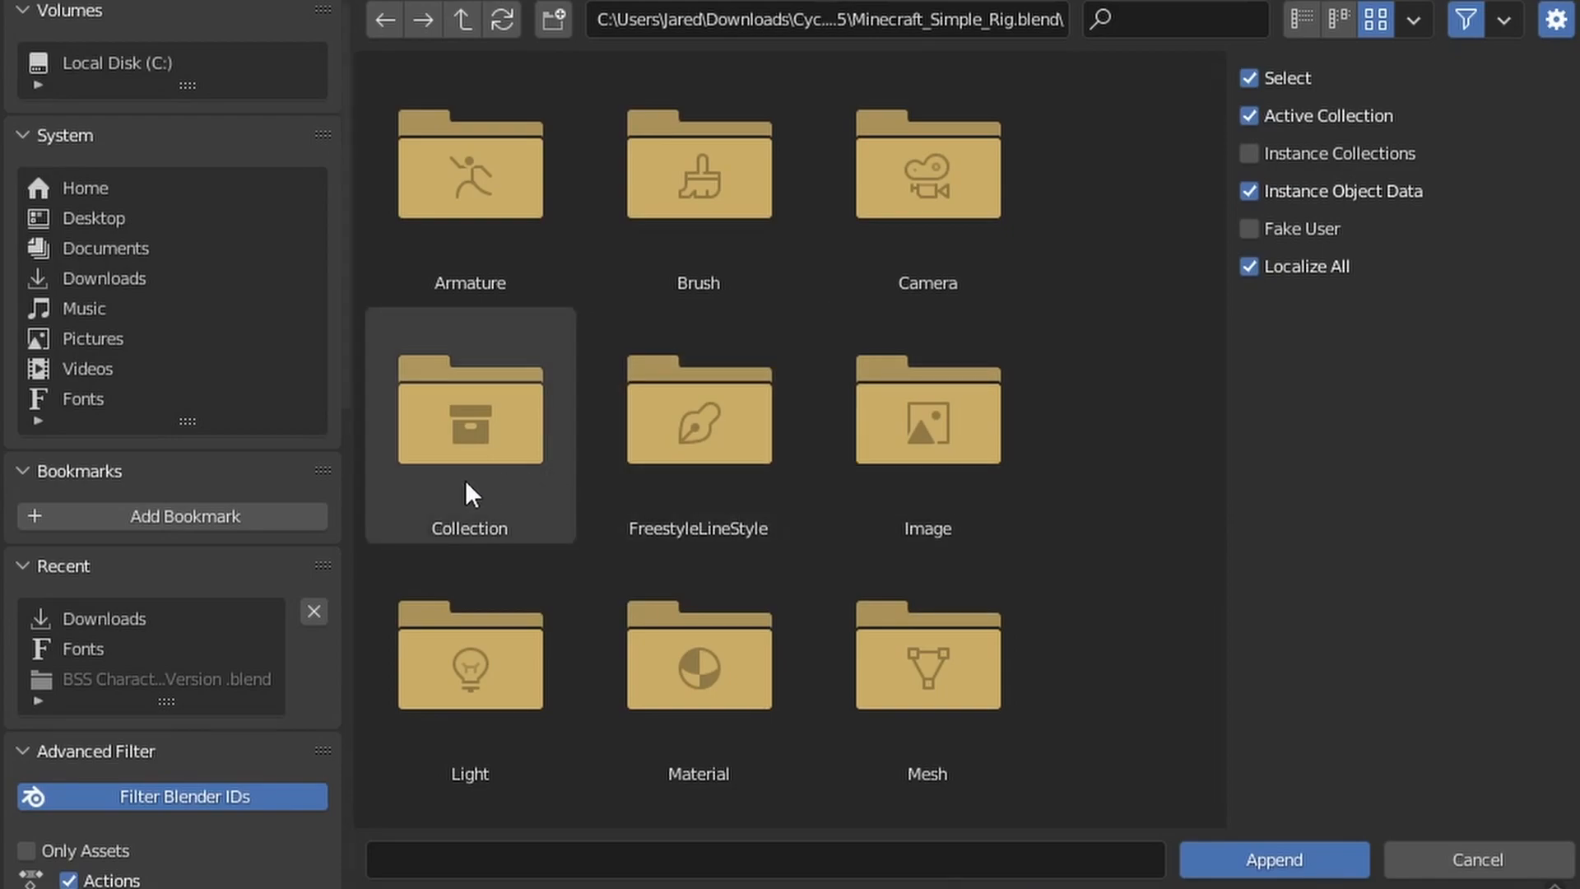
double_click(492, 530)
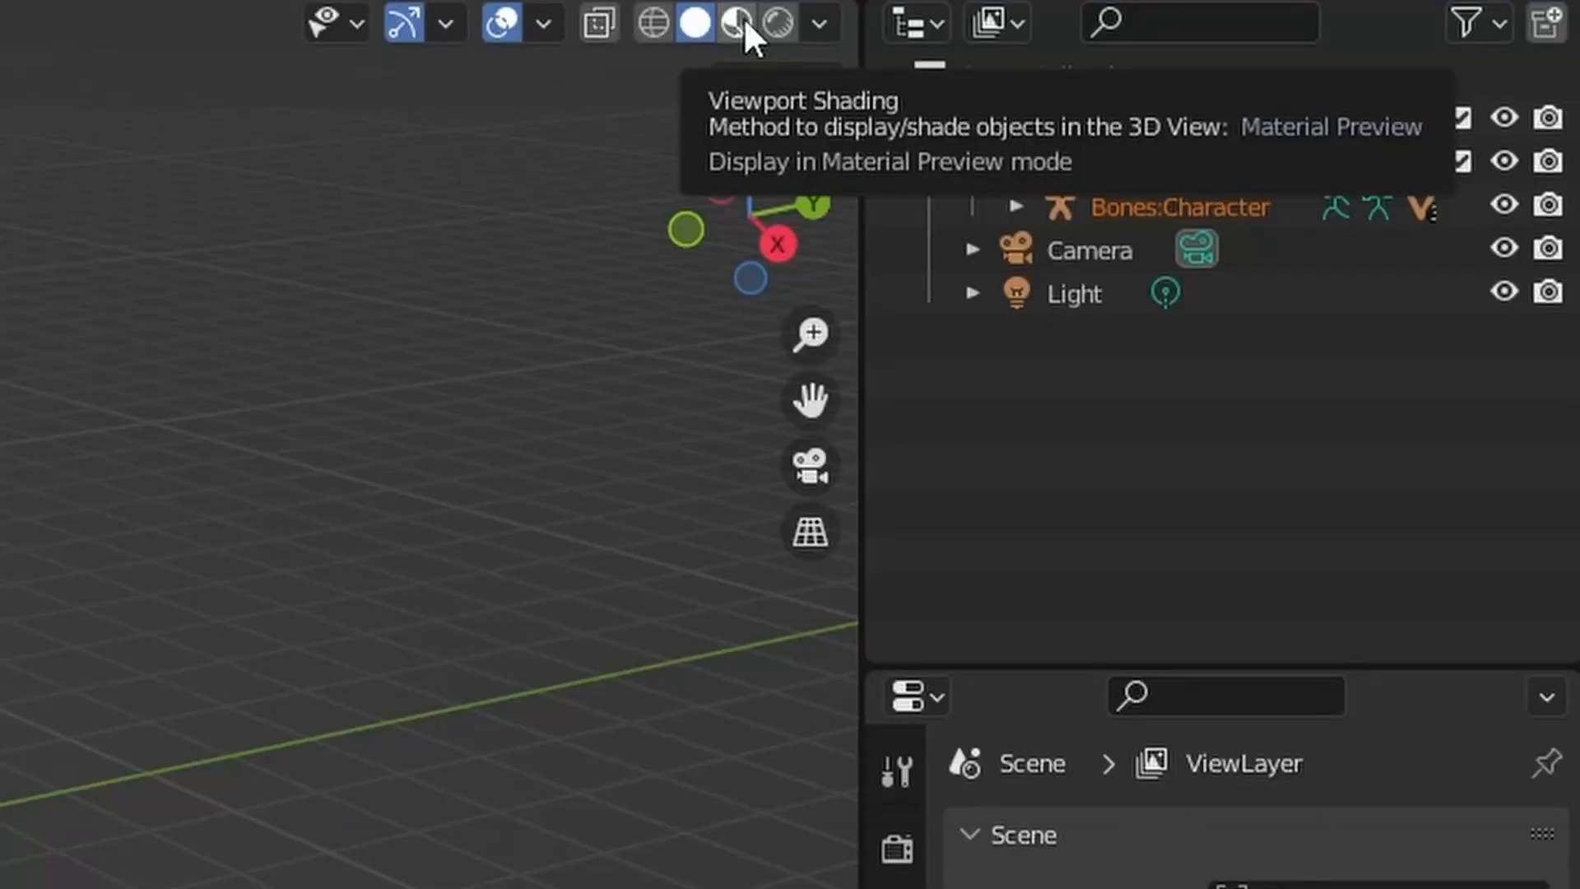
- Switch viewport shading to Material Preview so the character shows its textures
left_click(743, 16)
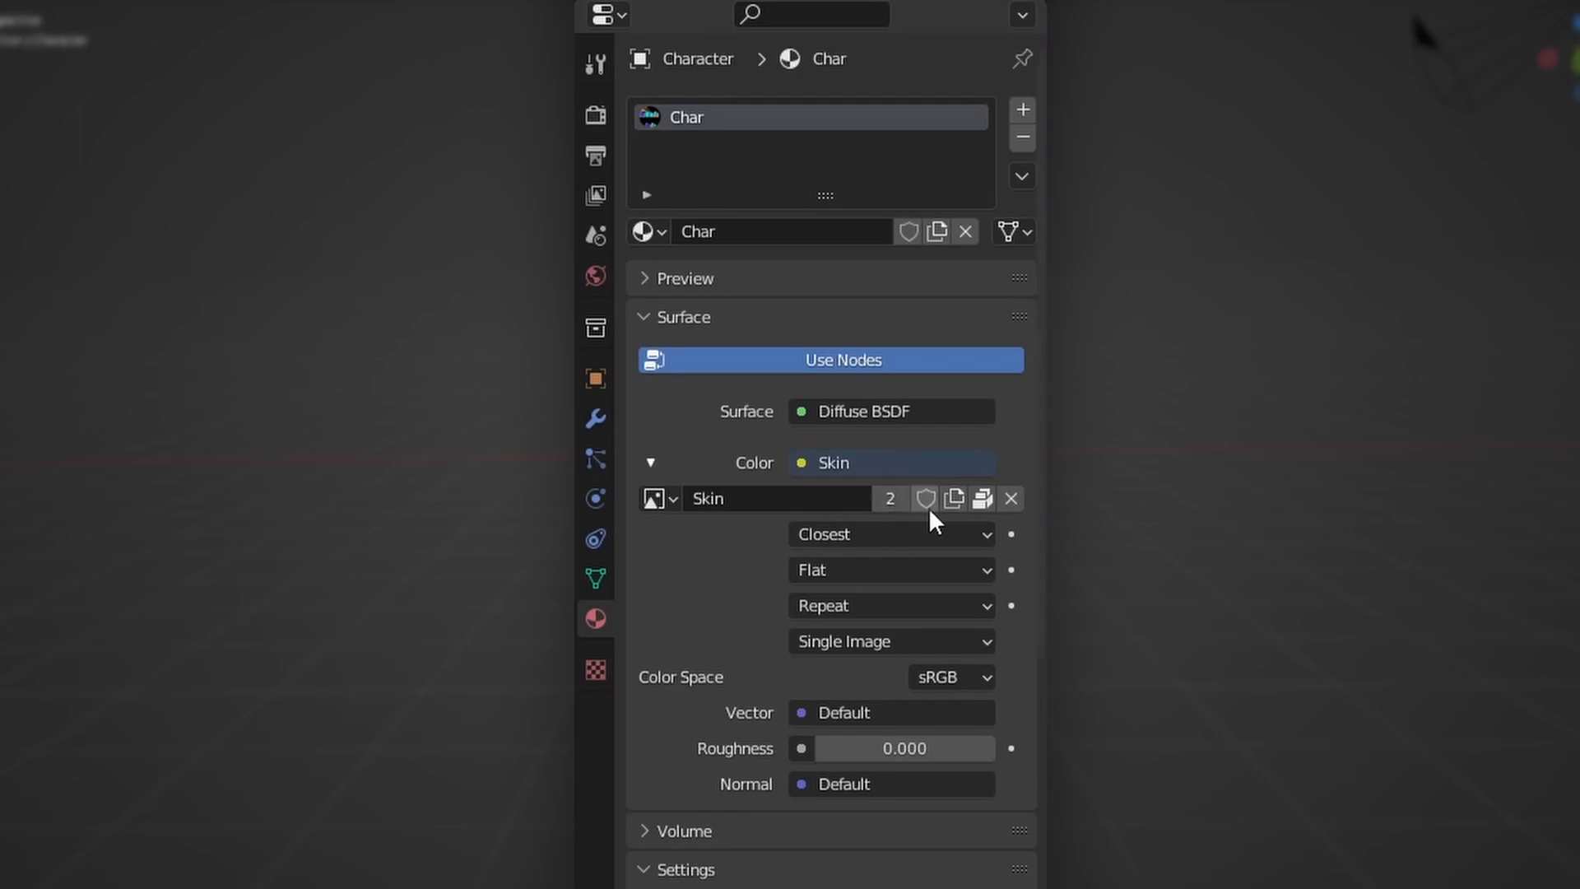
- Unpack the Skin image and browse to Downloads for the custom skin PNG
left_click(982, 496)
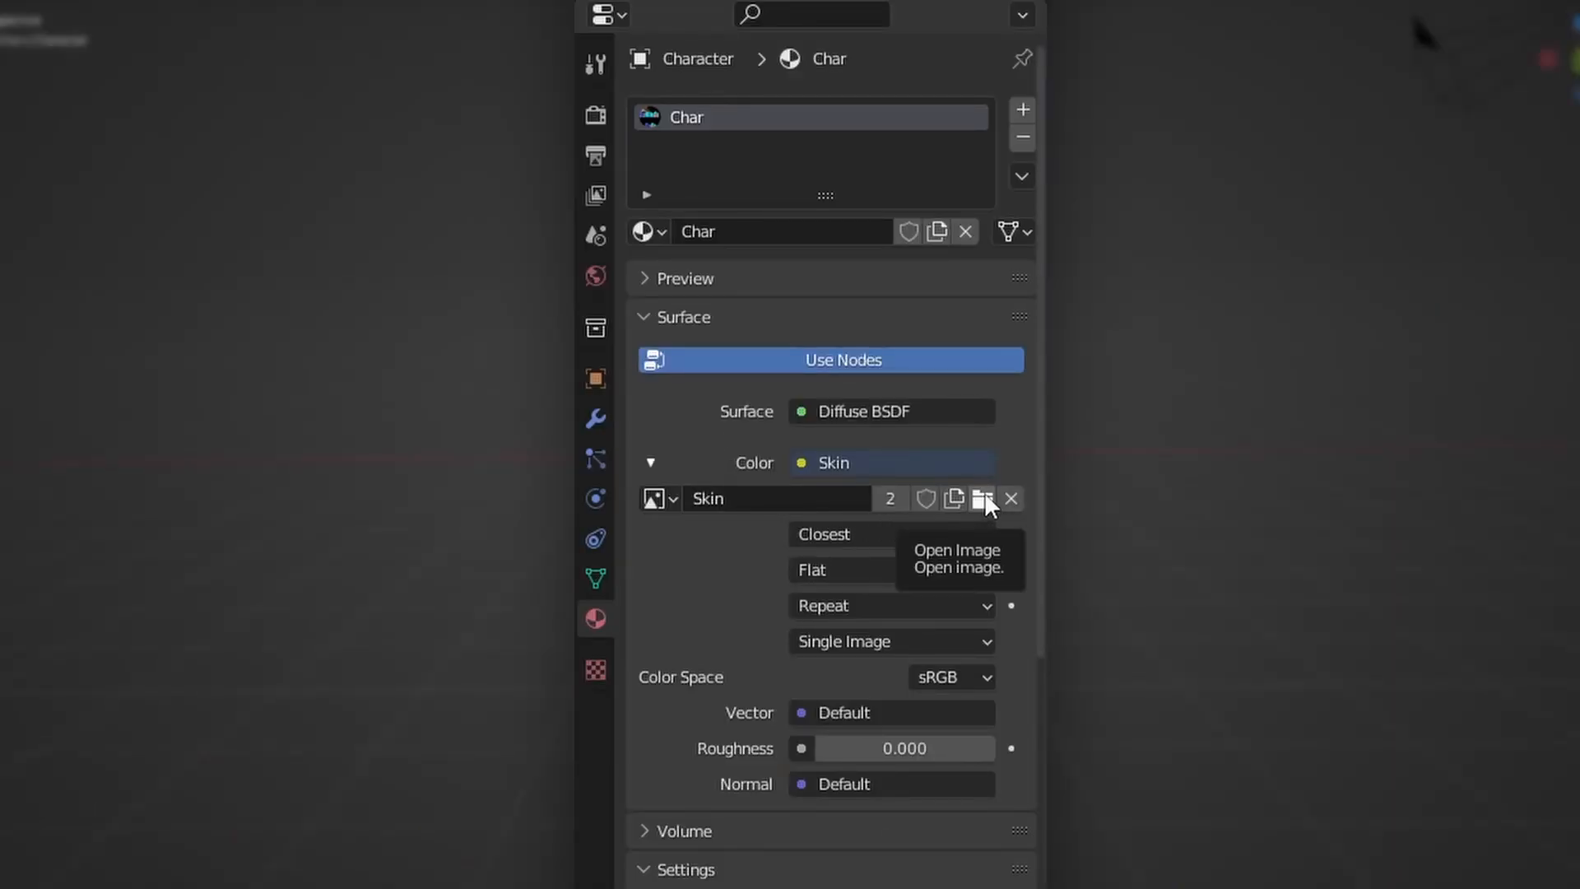
left_click(984, 497)
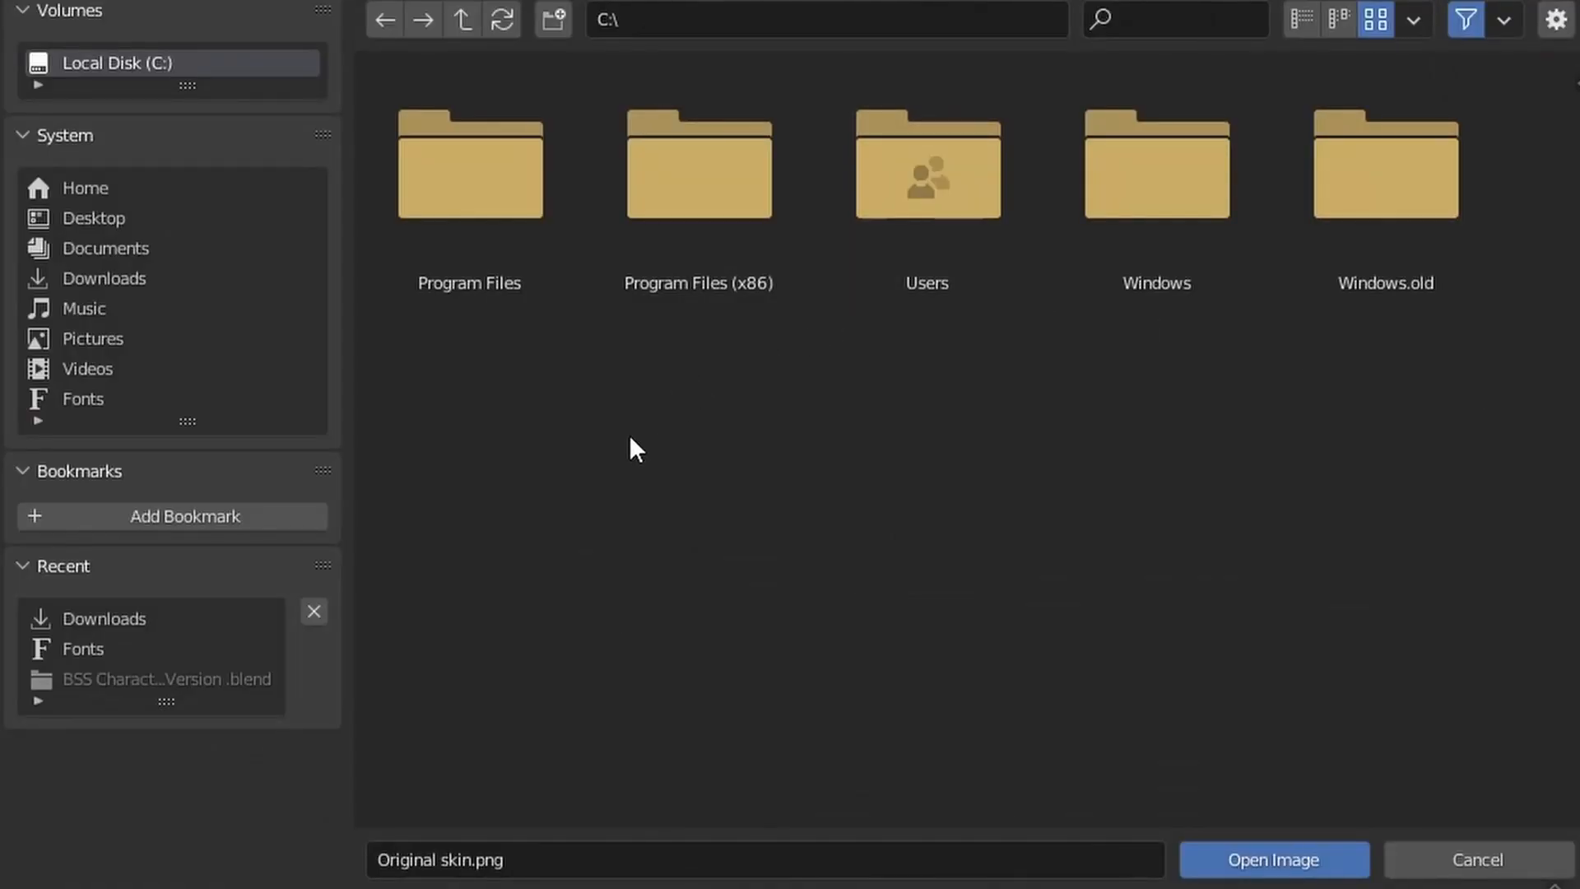
left_click(132, 277)
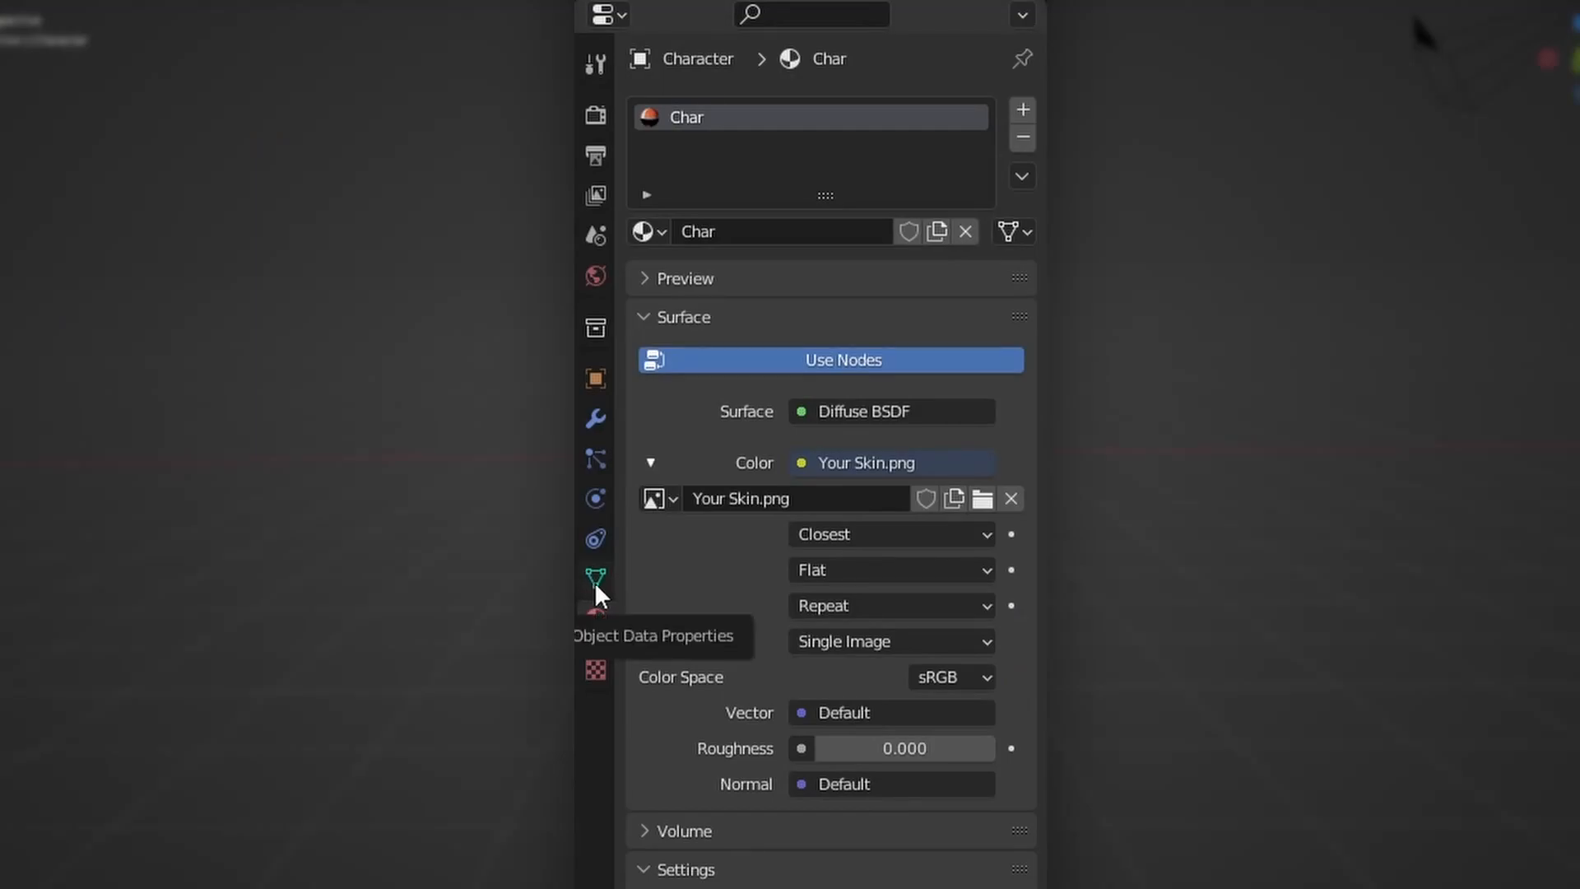
- In the mesh's UV Maps, set +1.8 Skin as the Active Render UV map
left_click(593, 582)
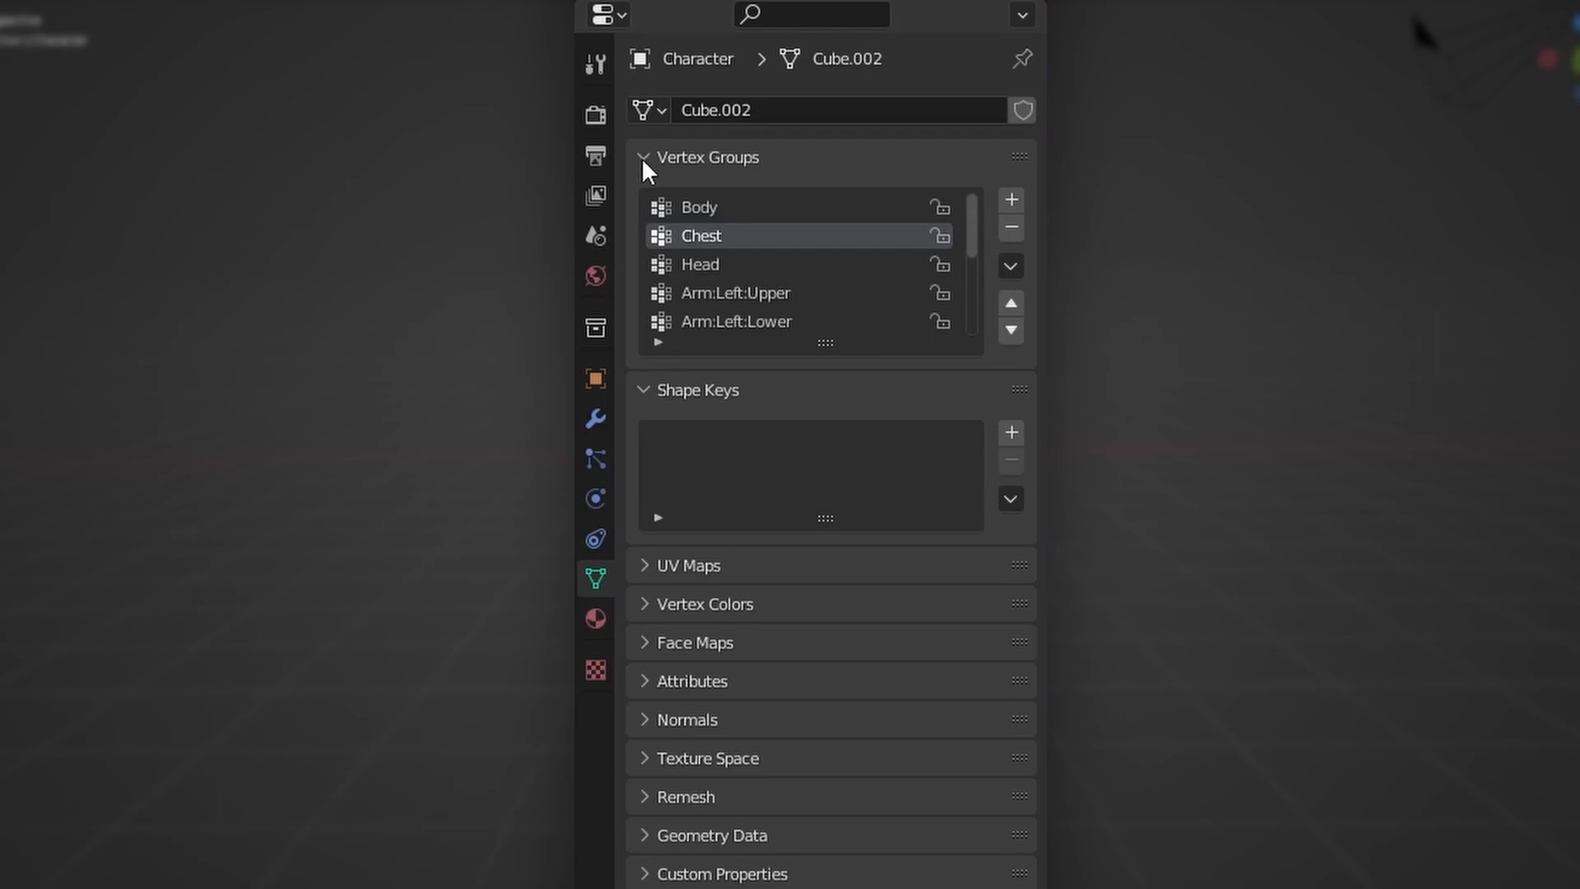
left_click(644, 157)
left_click(642, 195)
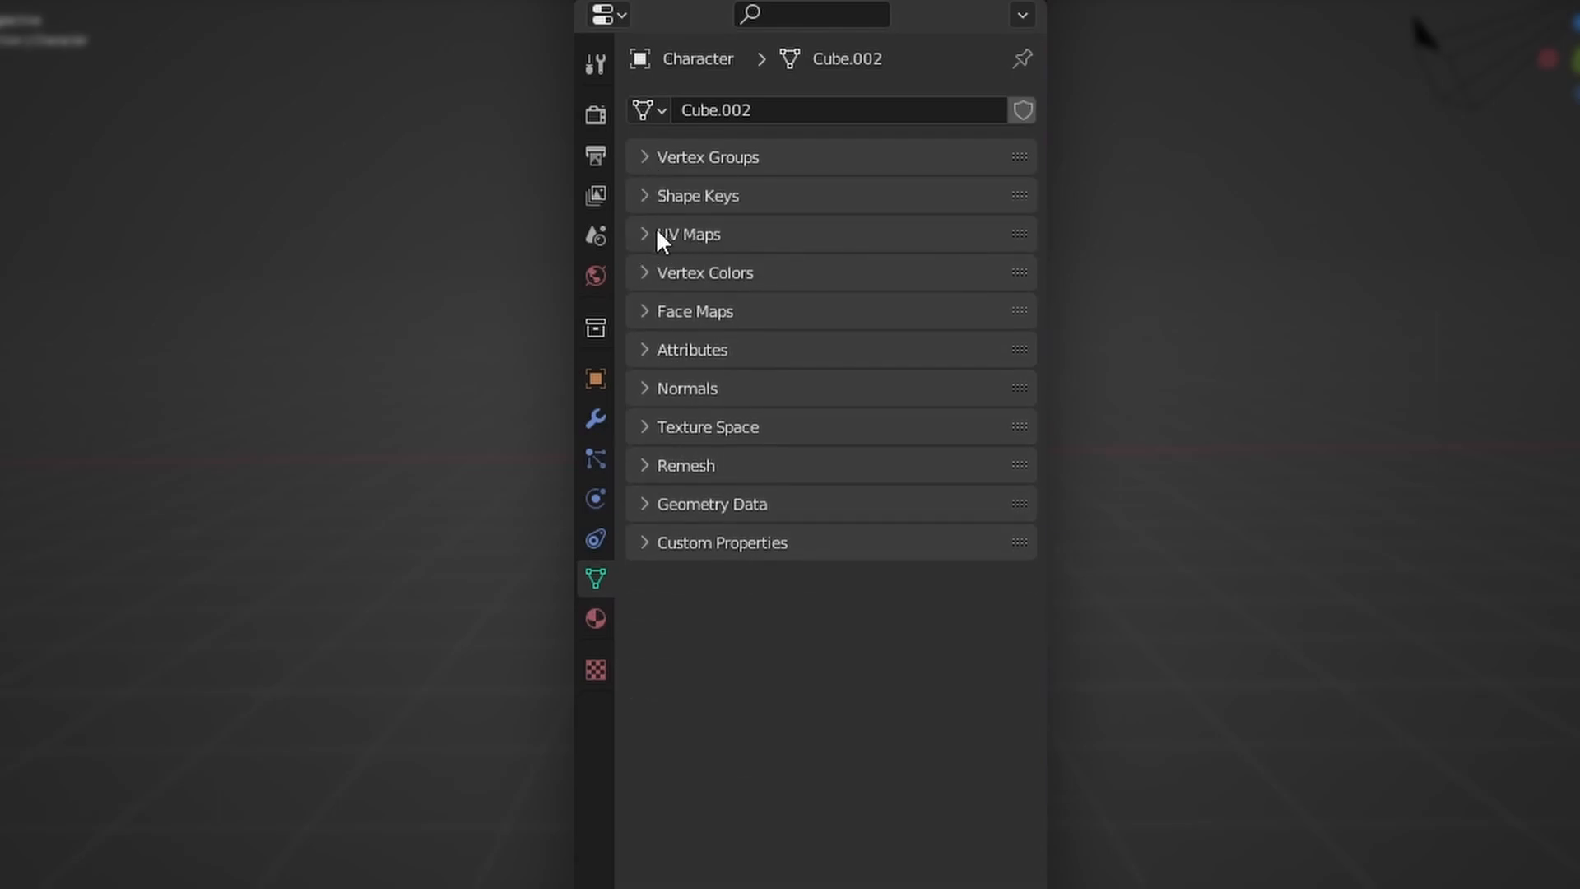
left_click(643, 233)
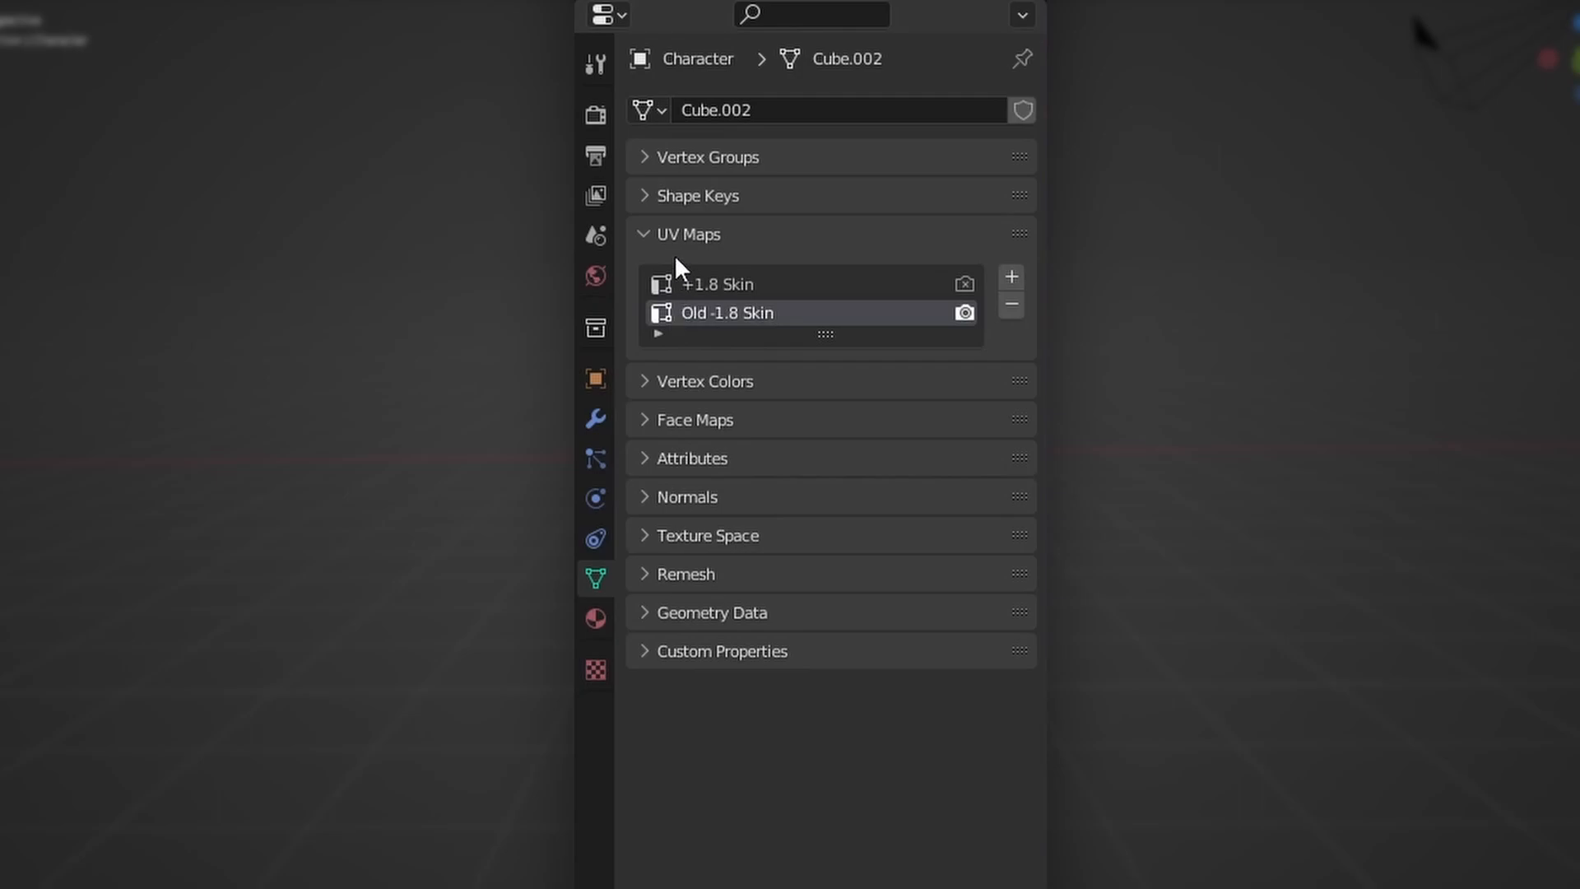
left_click(964, 284)
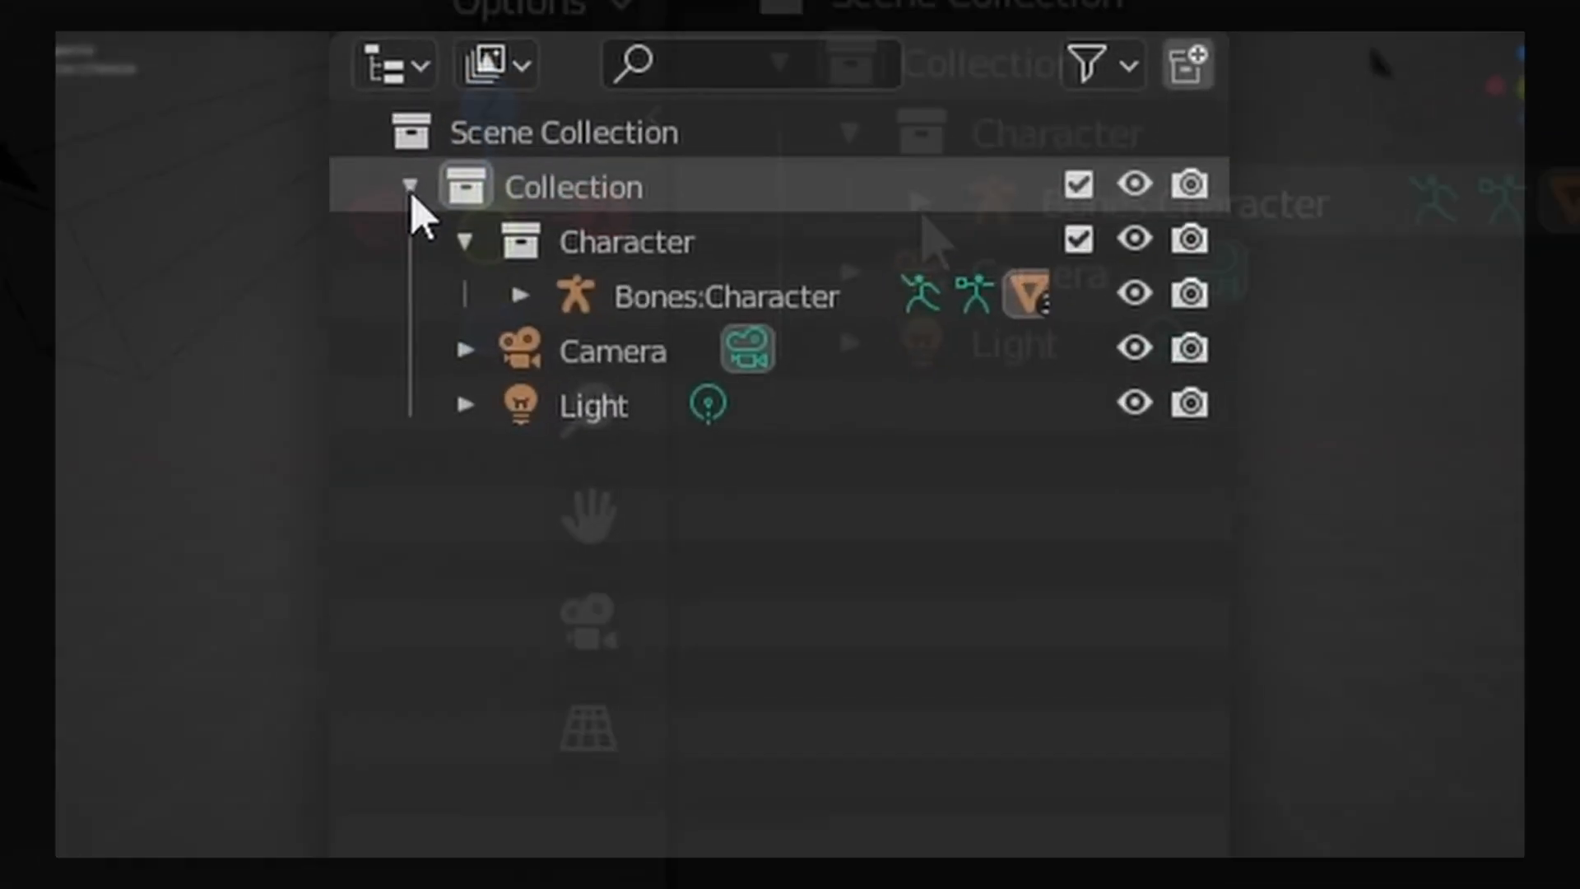
- Expand Bones:Character in the Outliner and enable the 2nd Layer mesh for rendering
left_click(782, 157)
left_click(782, 158)
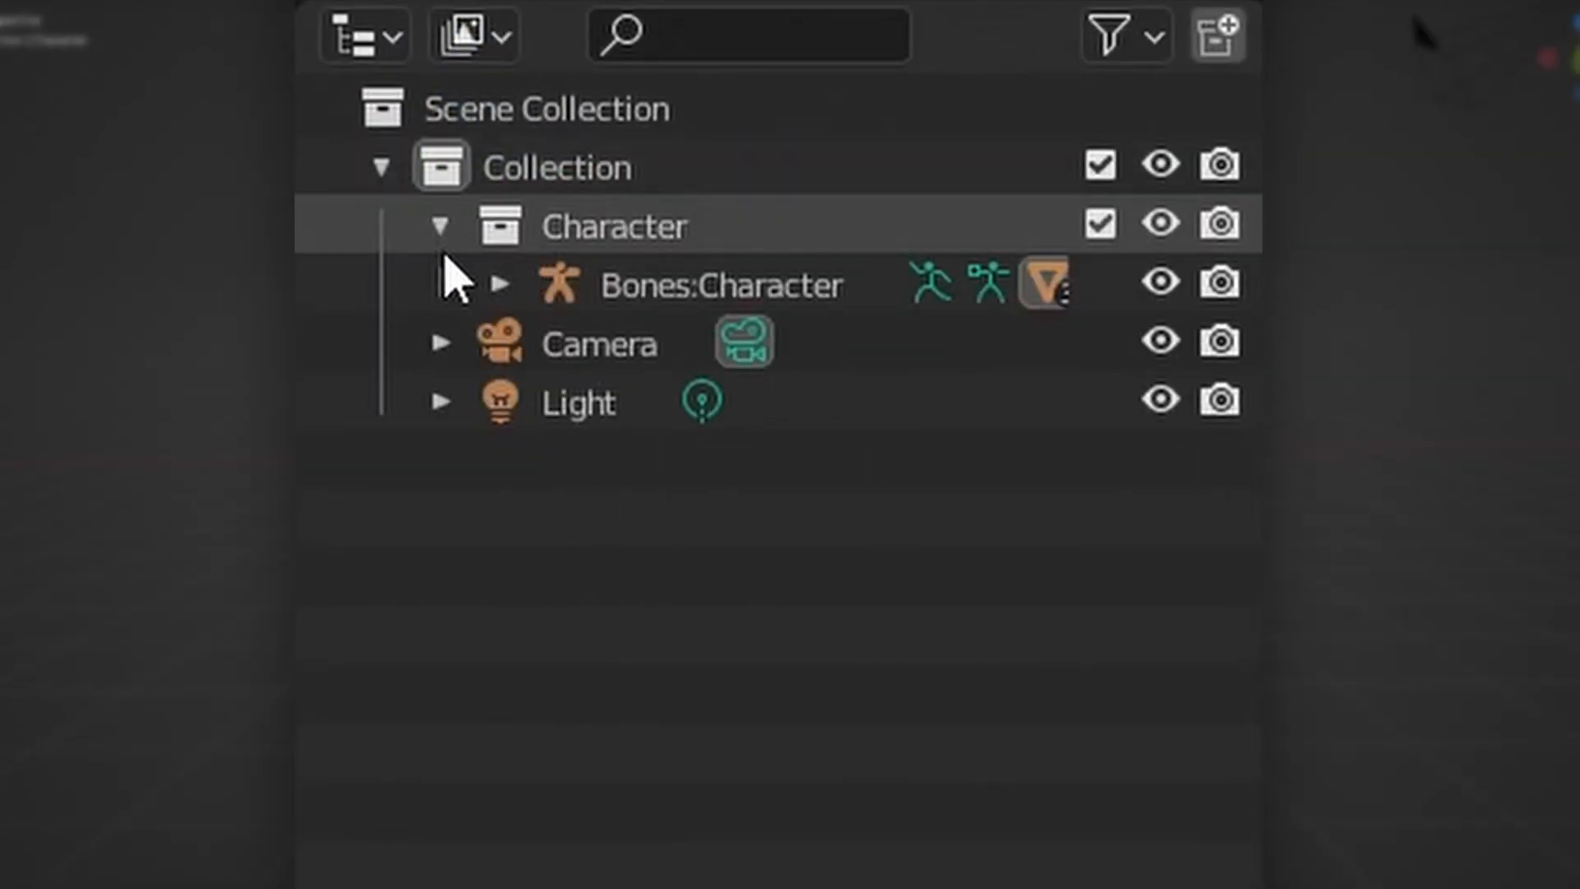
left_click(498, 286)
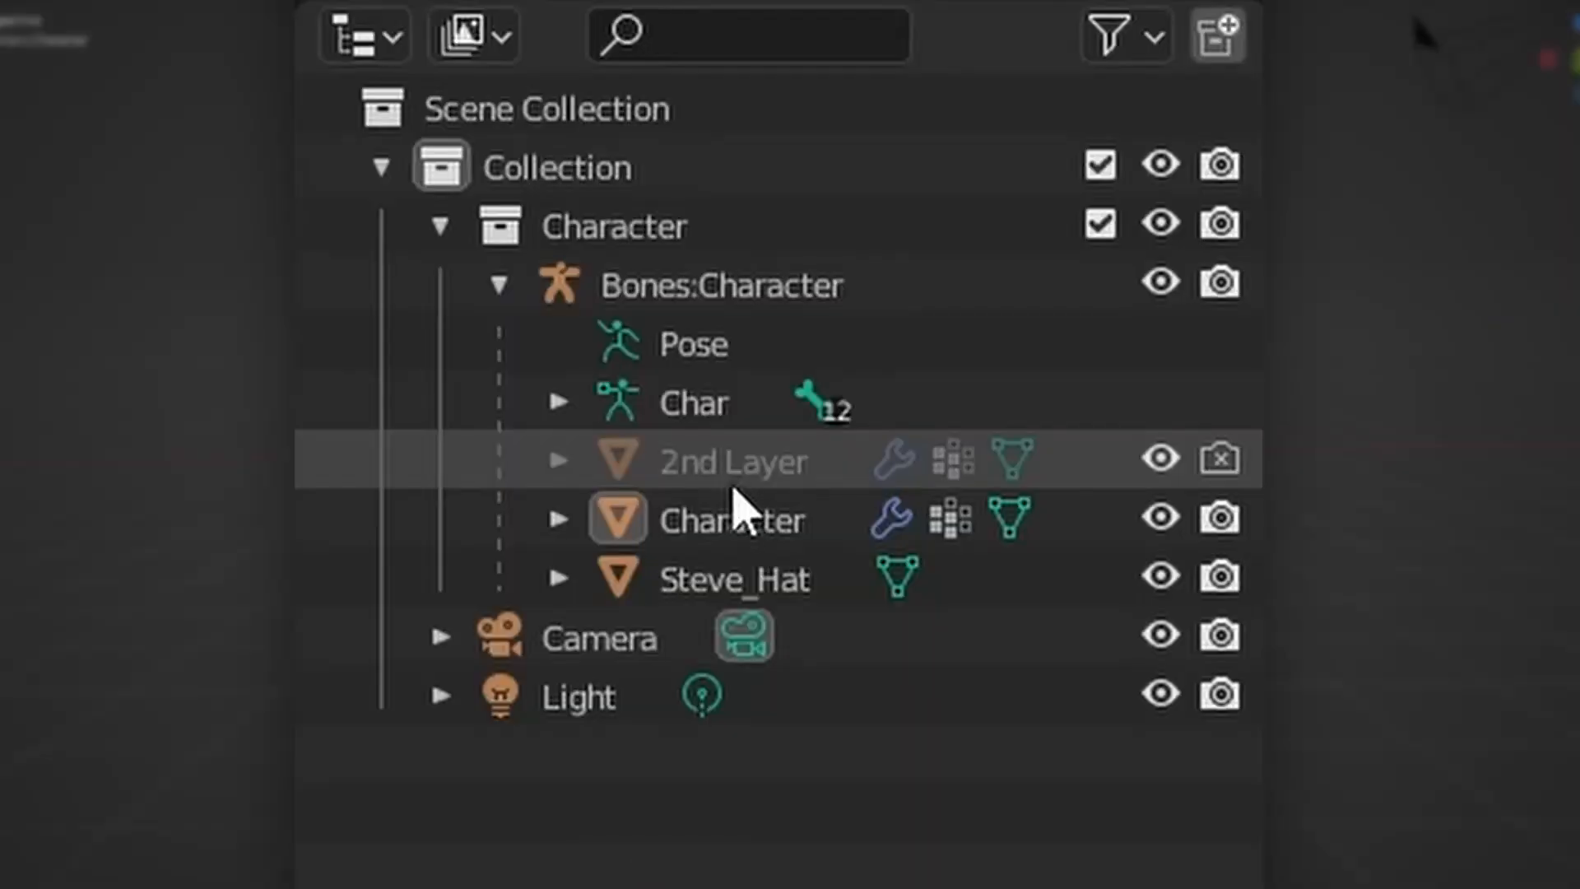
left_click(1220, 459)
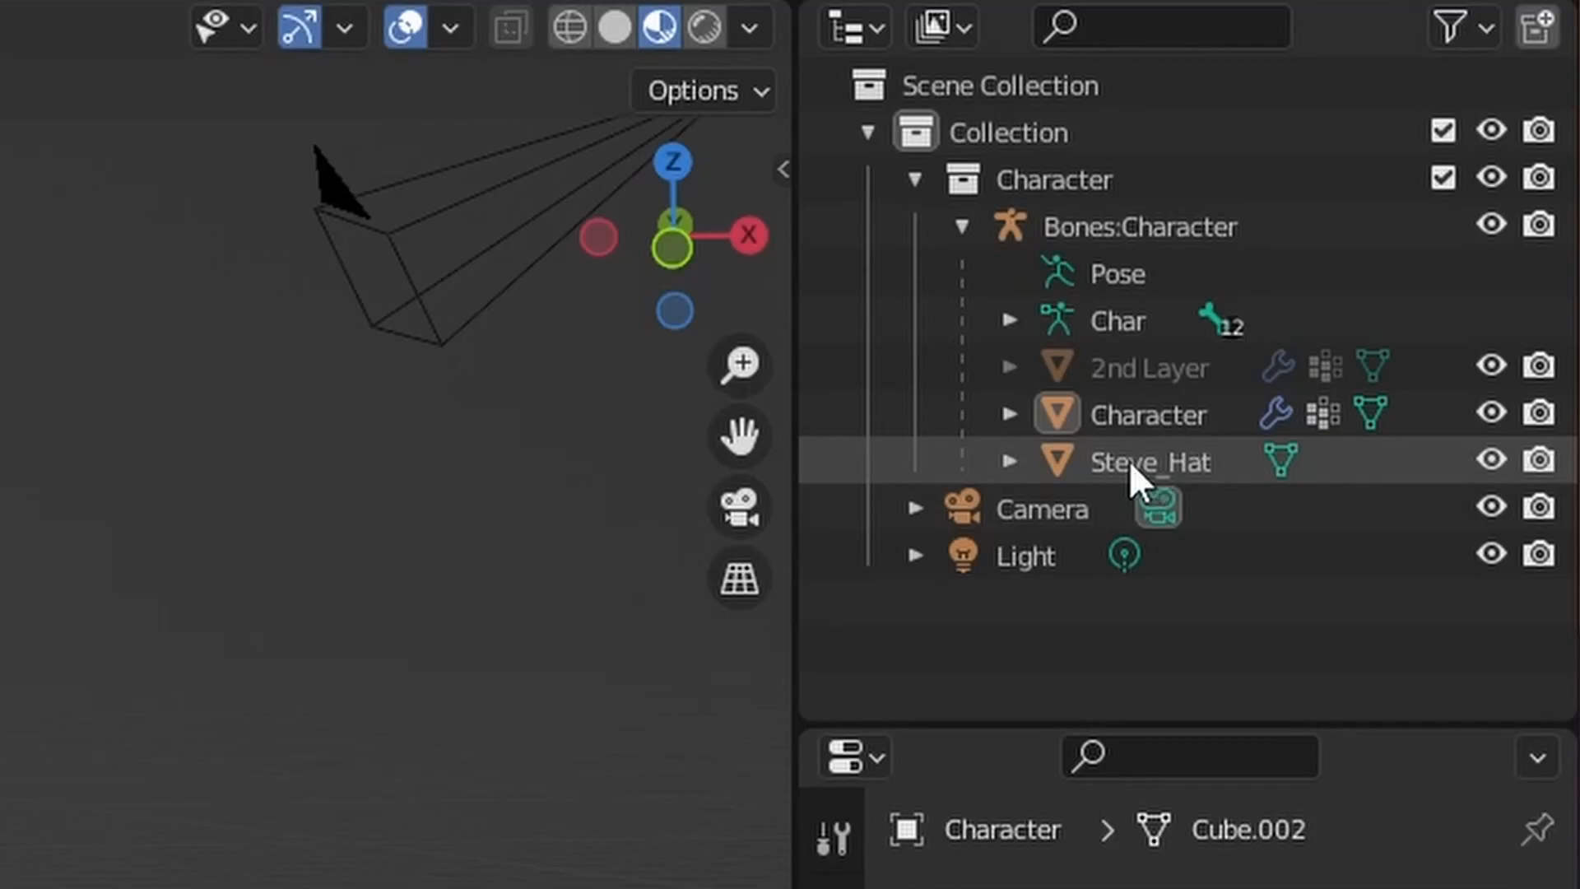
- Select Steve_Hat and make +1.8 Skin its Active Render UV map
left_click(1136, 467)
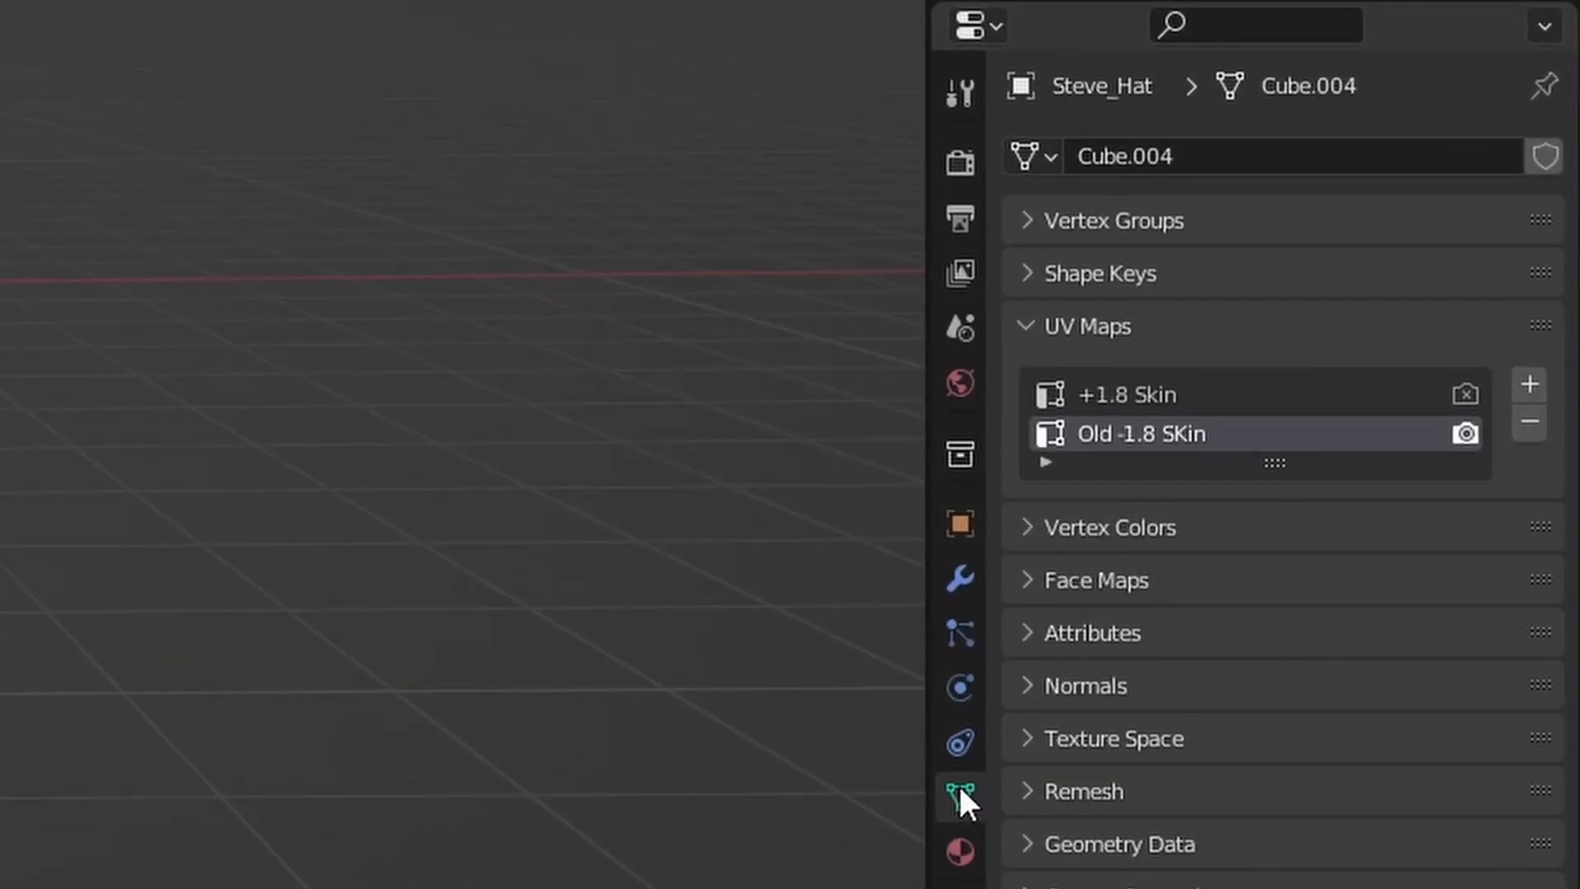
left_click(1466, 394)
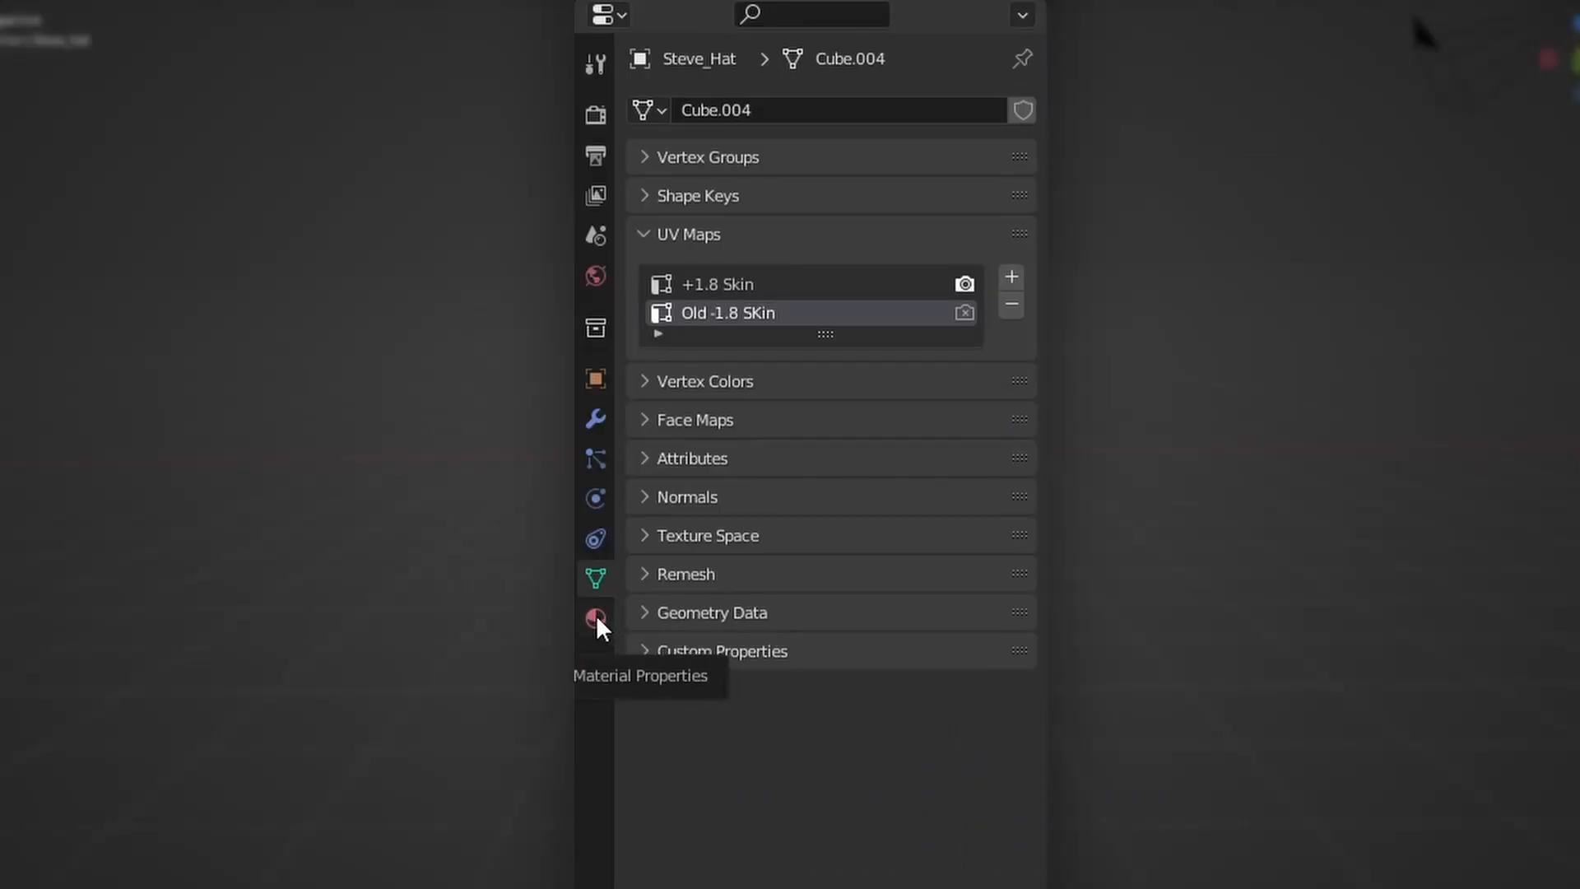
left_click(596, 614)
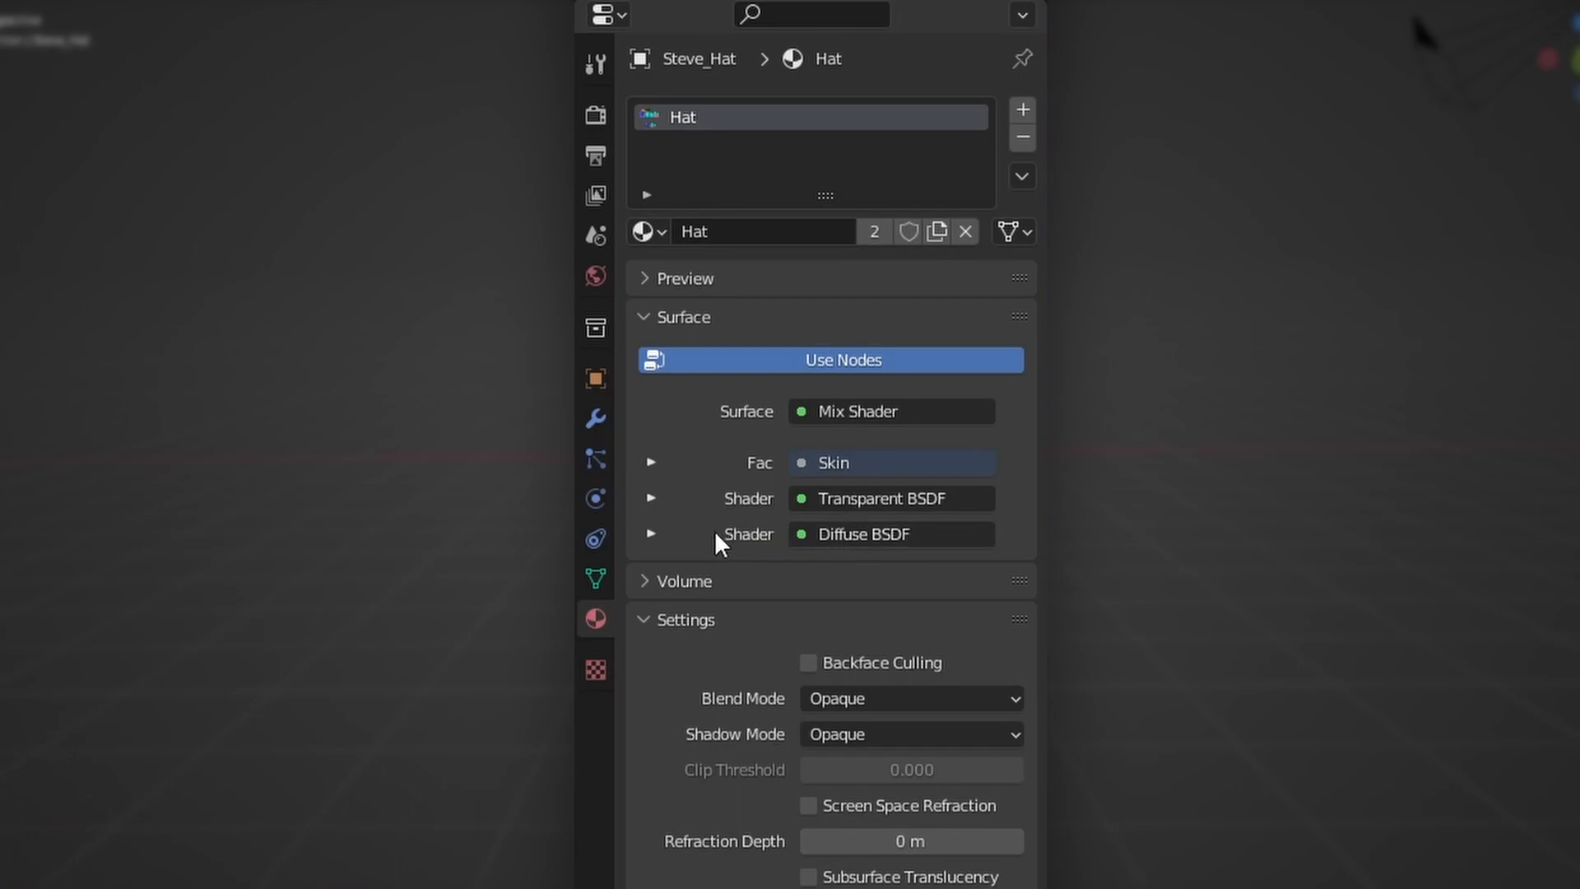
- Point the Hat material's image texture to Your Skin.png and set Blend Mode to Alpha Clip
left_click(652, 533)
scroll(665, 641, "down", 1)
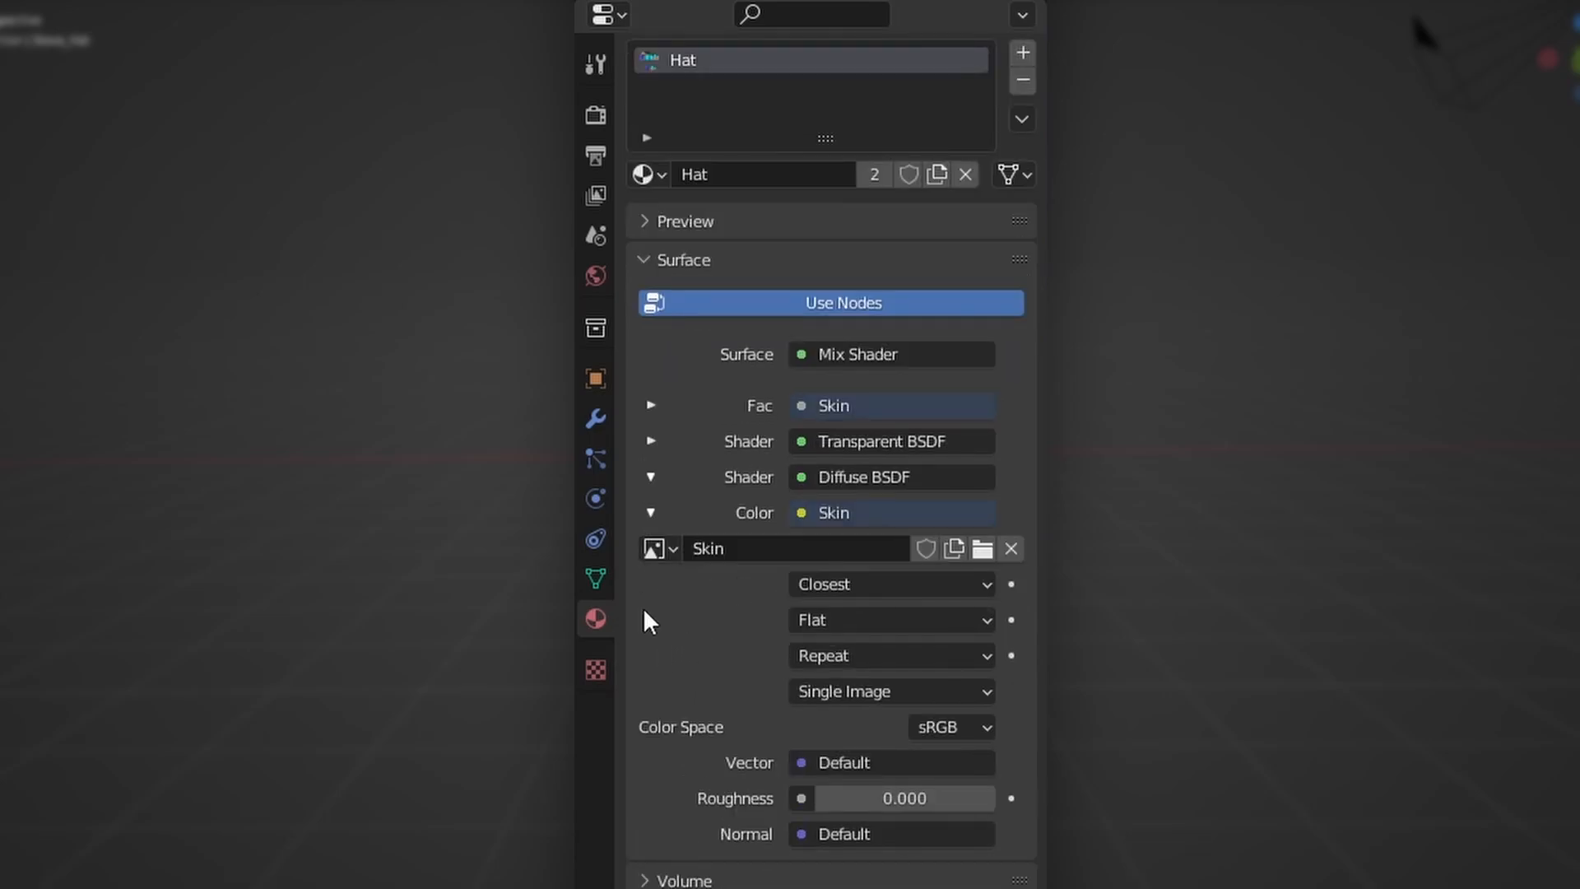
left_click(671, 548)
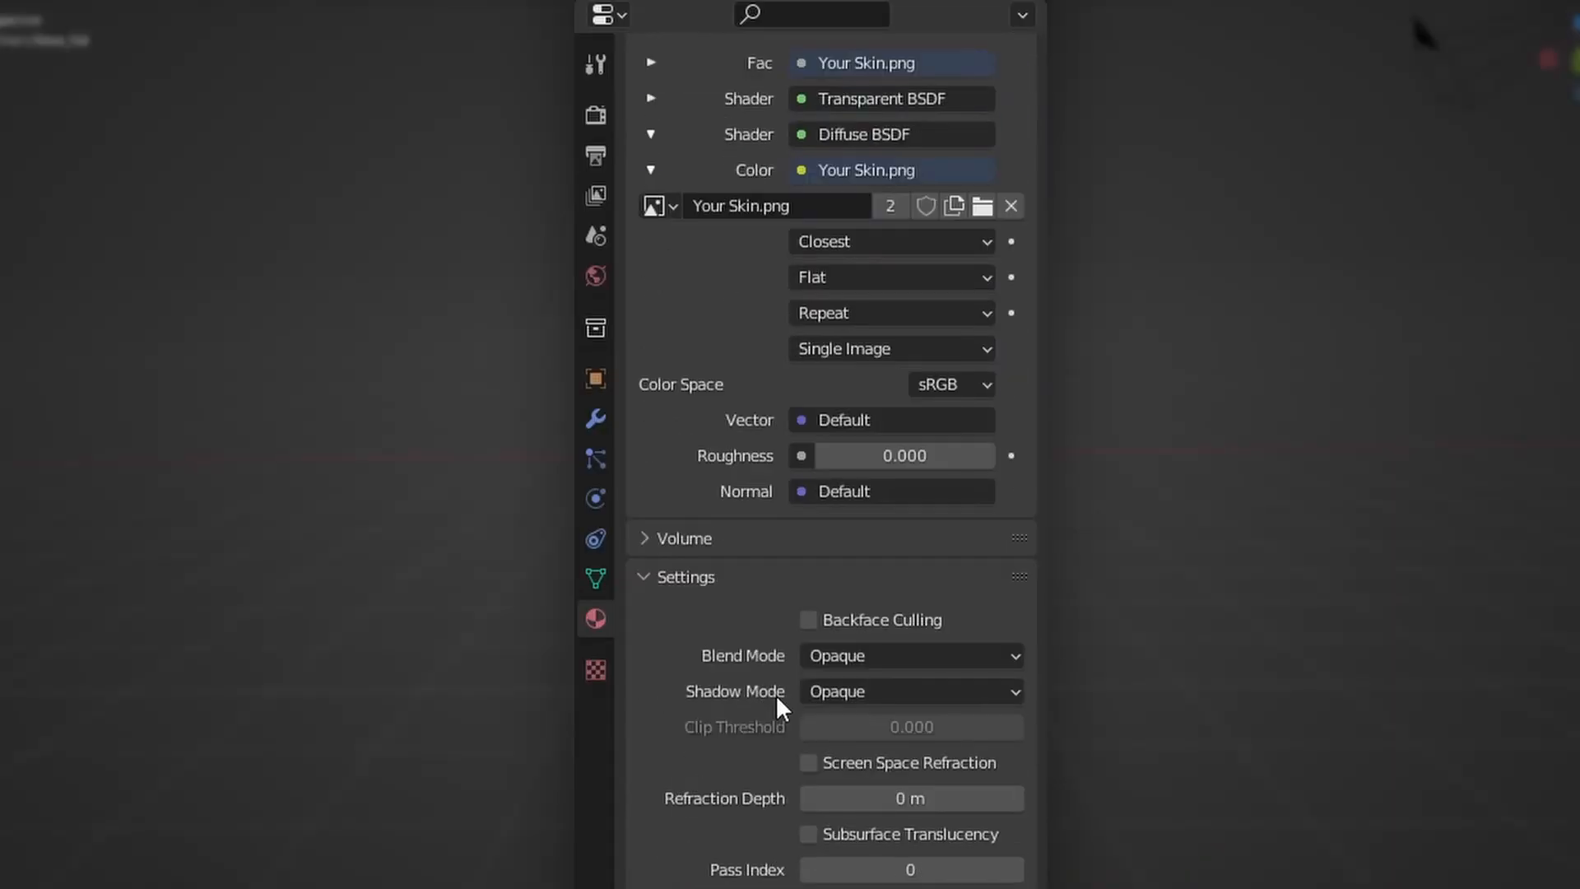
scroll(771, 691, "down", 2)
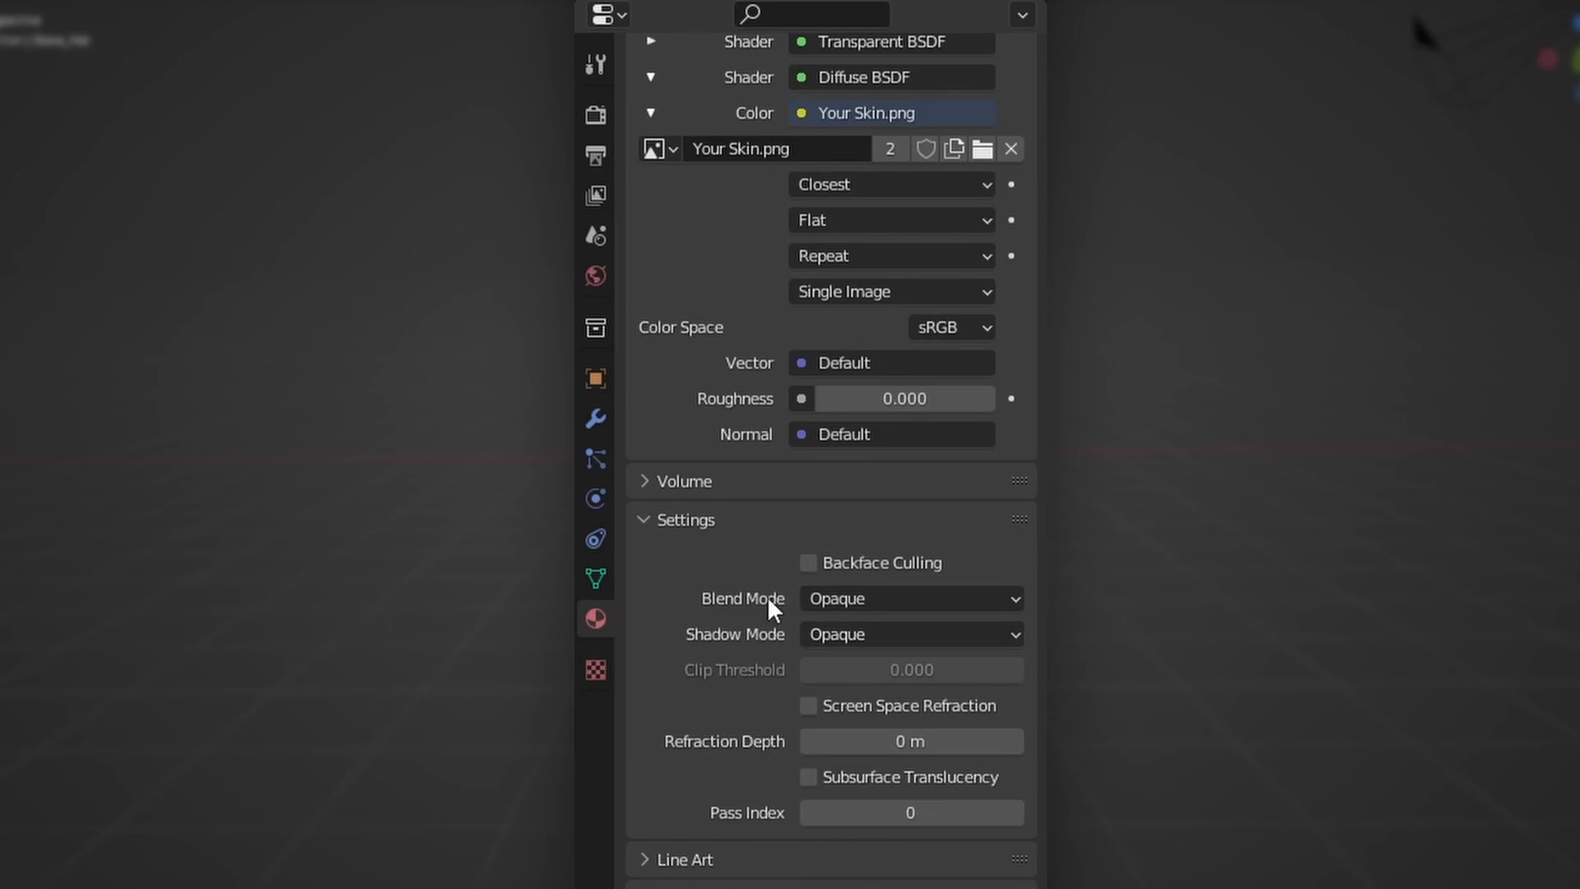
left_click(820, 598)
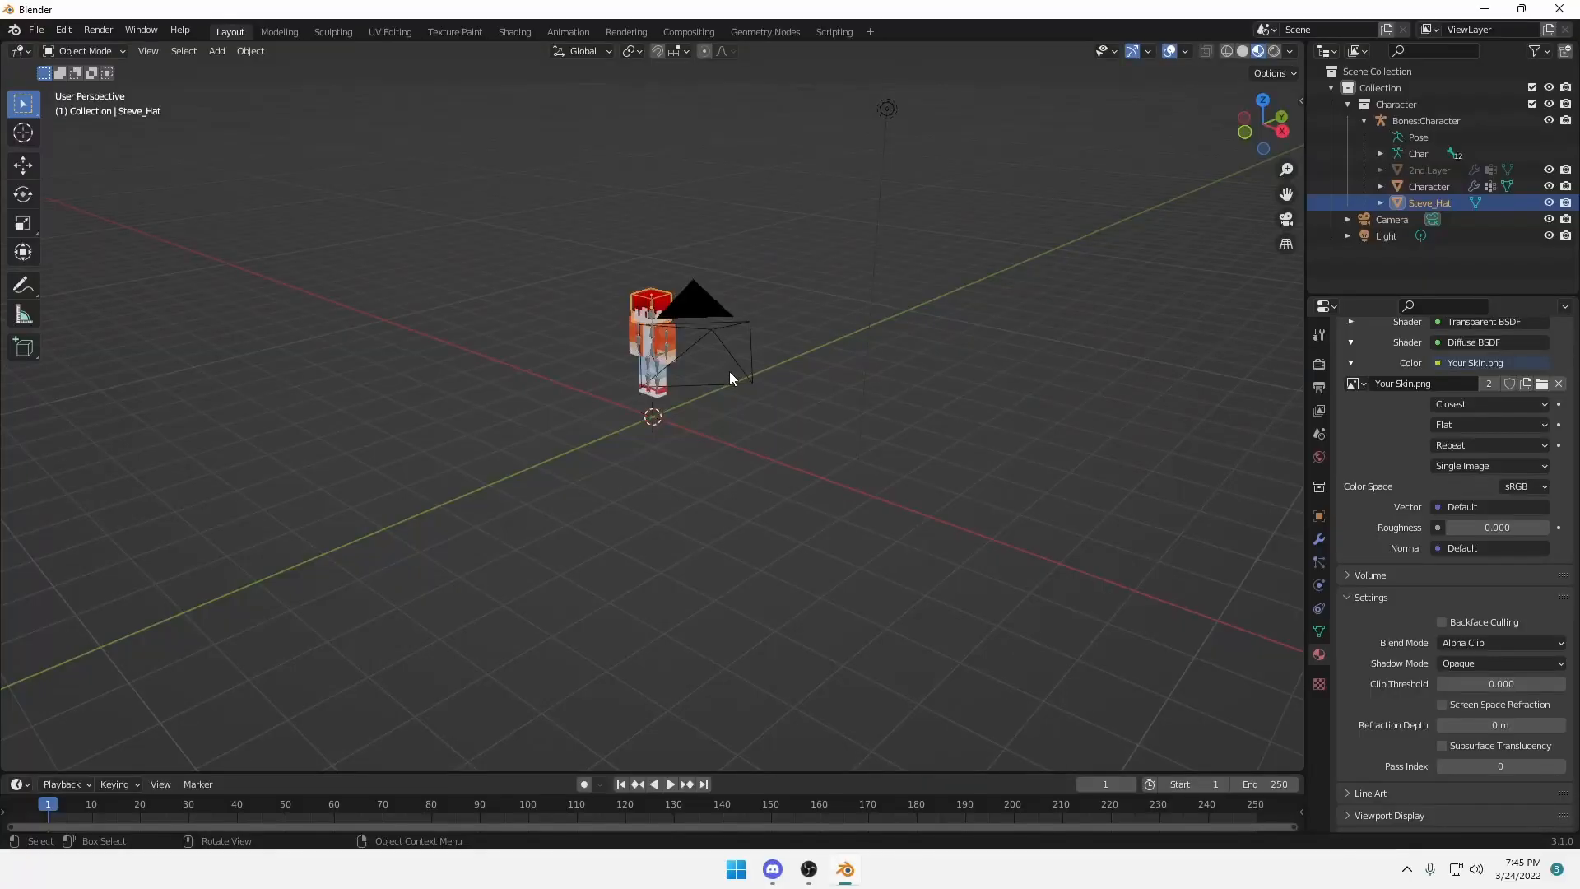
- Select the scene camera and look through it via the View menu
left_click(712, 345)
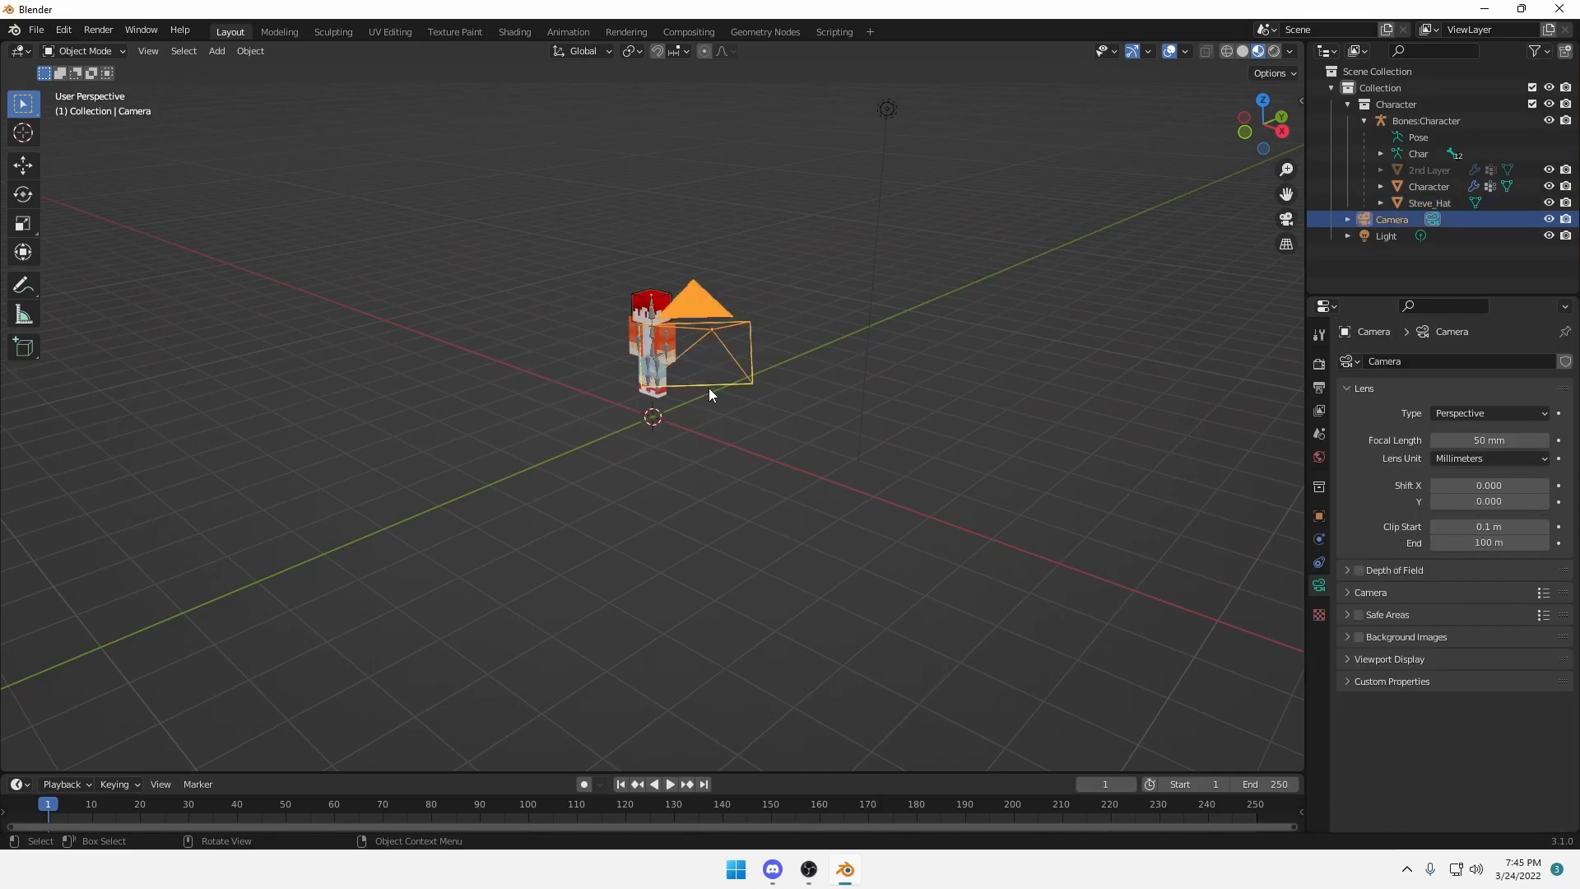
middle_click_drag(709, 389, 743, 383)
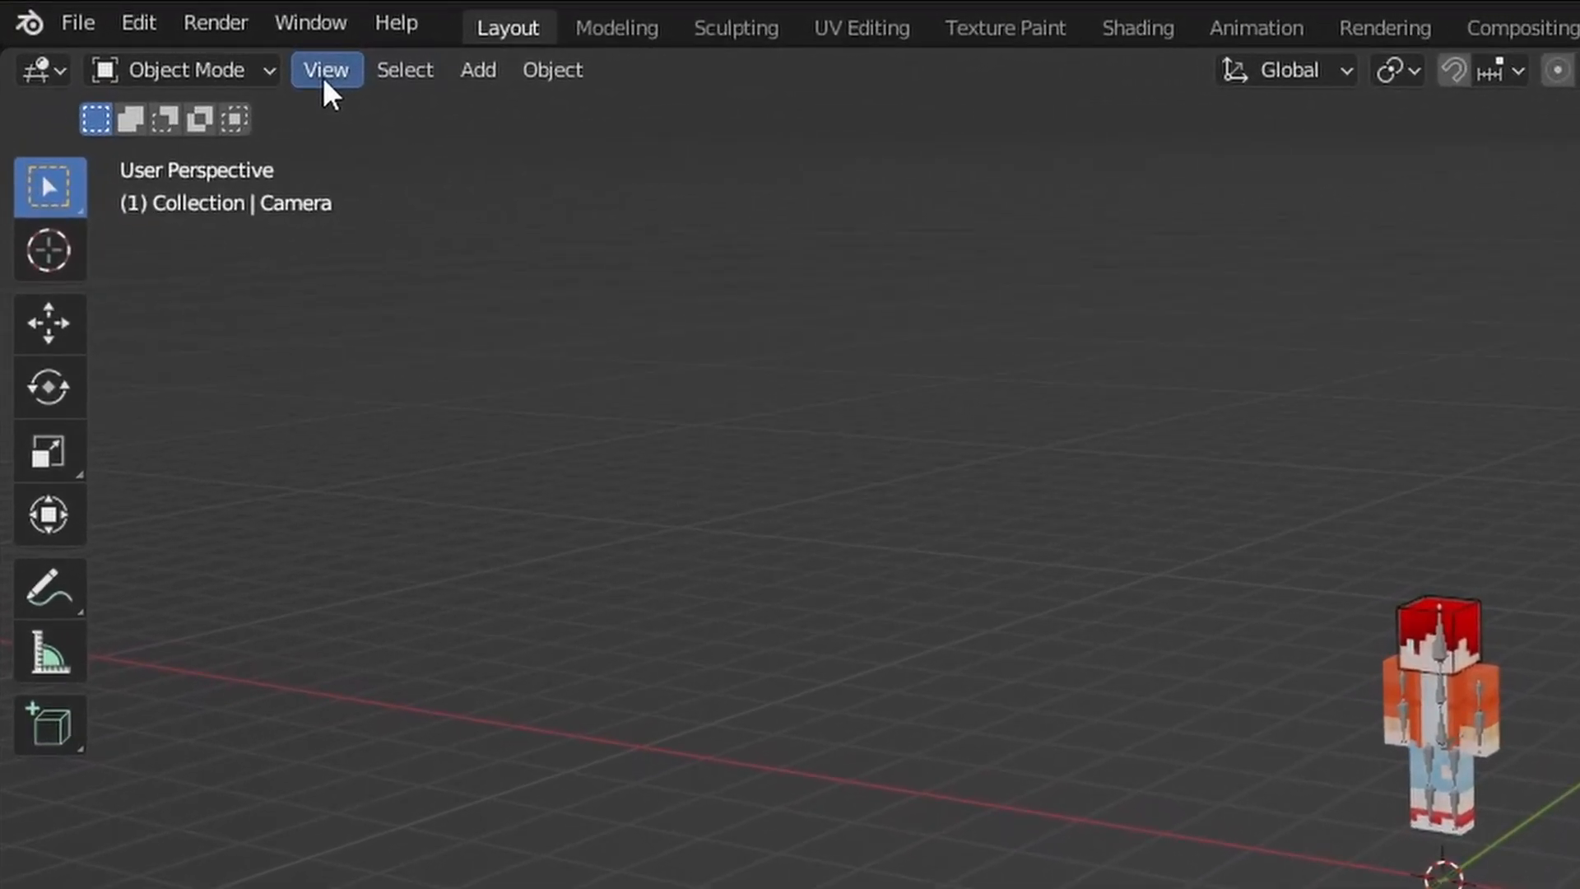
left_click(322, 74)
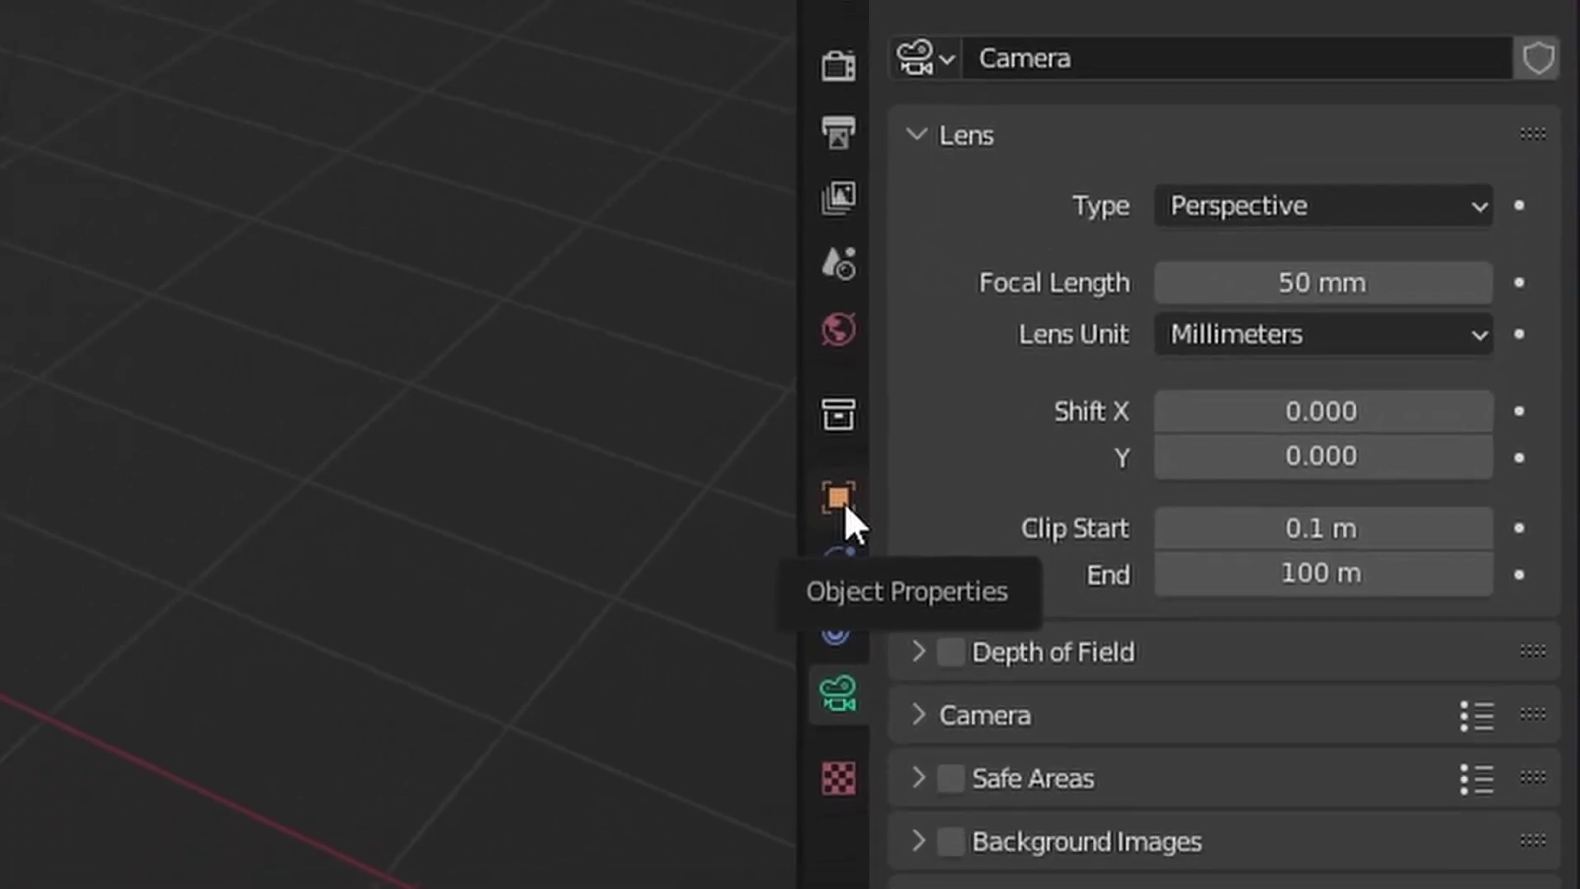
- Set the camera's Location X to 0, Rotation X to 90° and Rotation Z to 0°
left_click(626, 491)
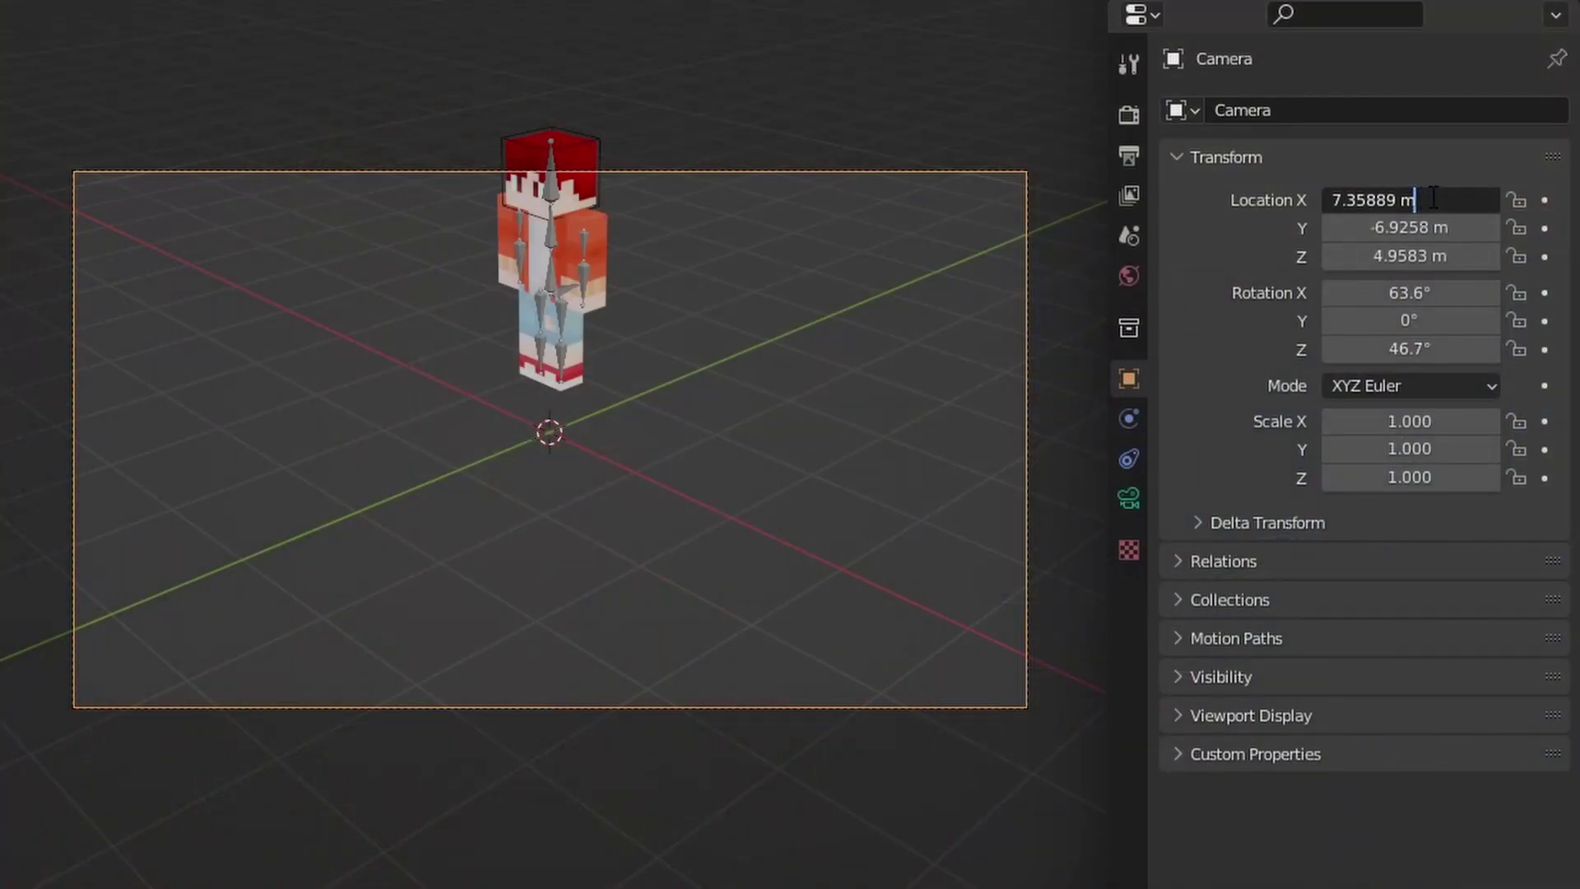
double_click(1370, 199)
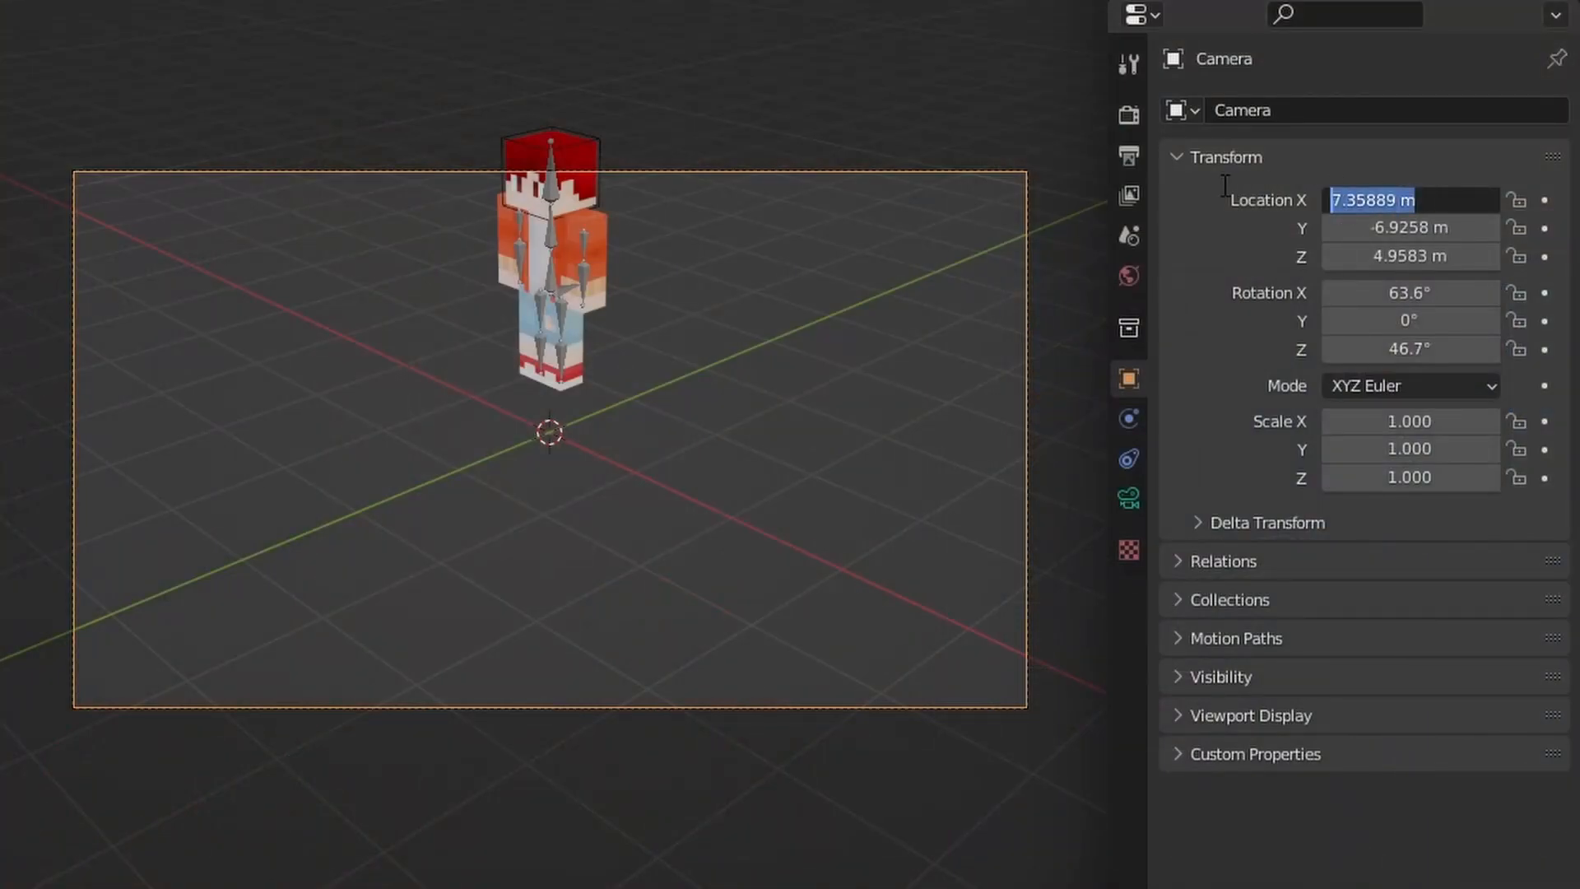
type("0")
key("Return")
double_click(1407, 227)
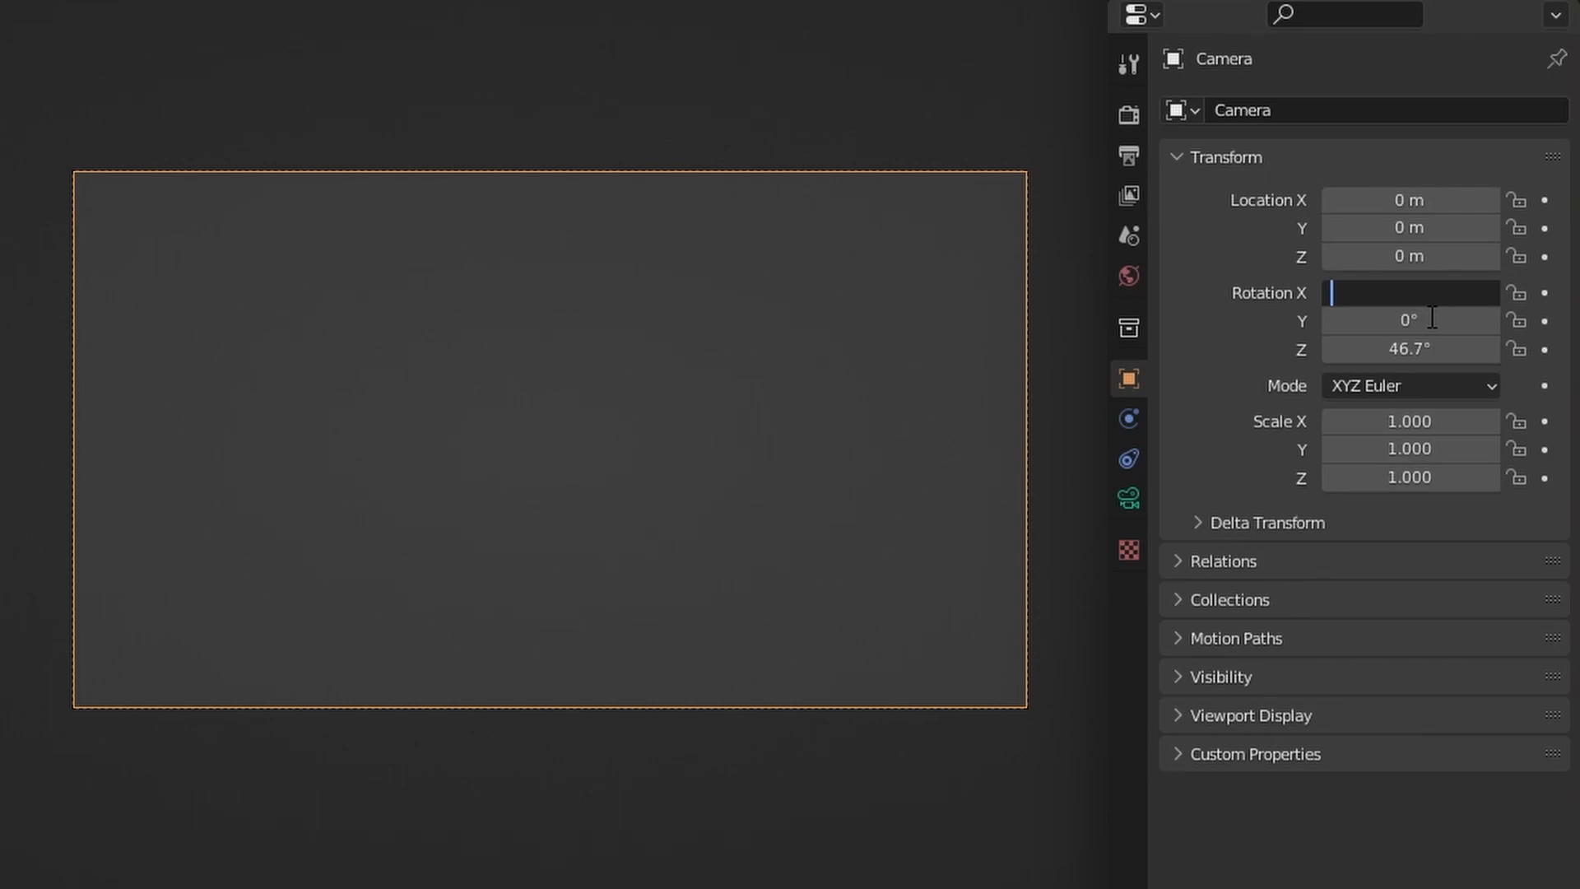
key("Return")
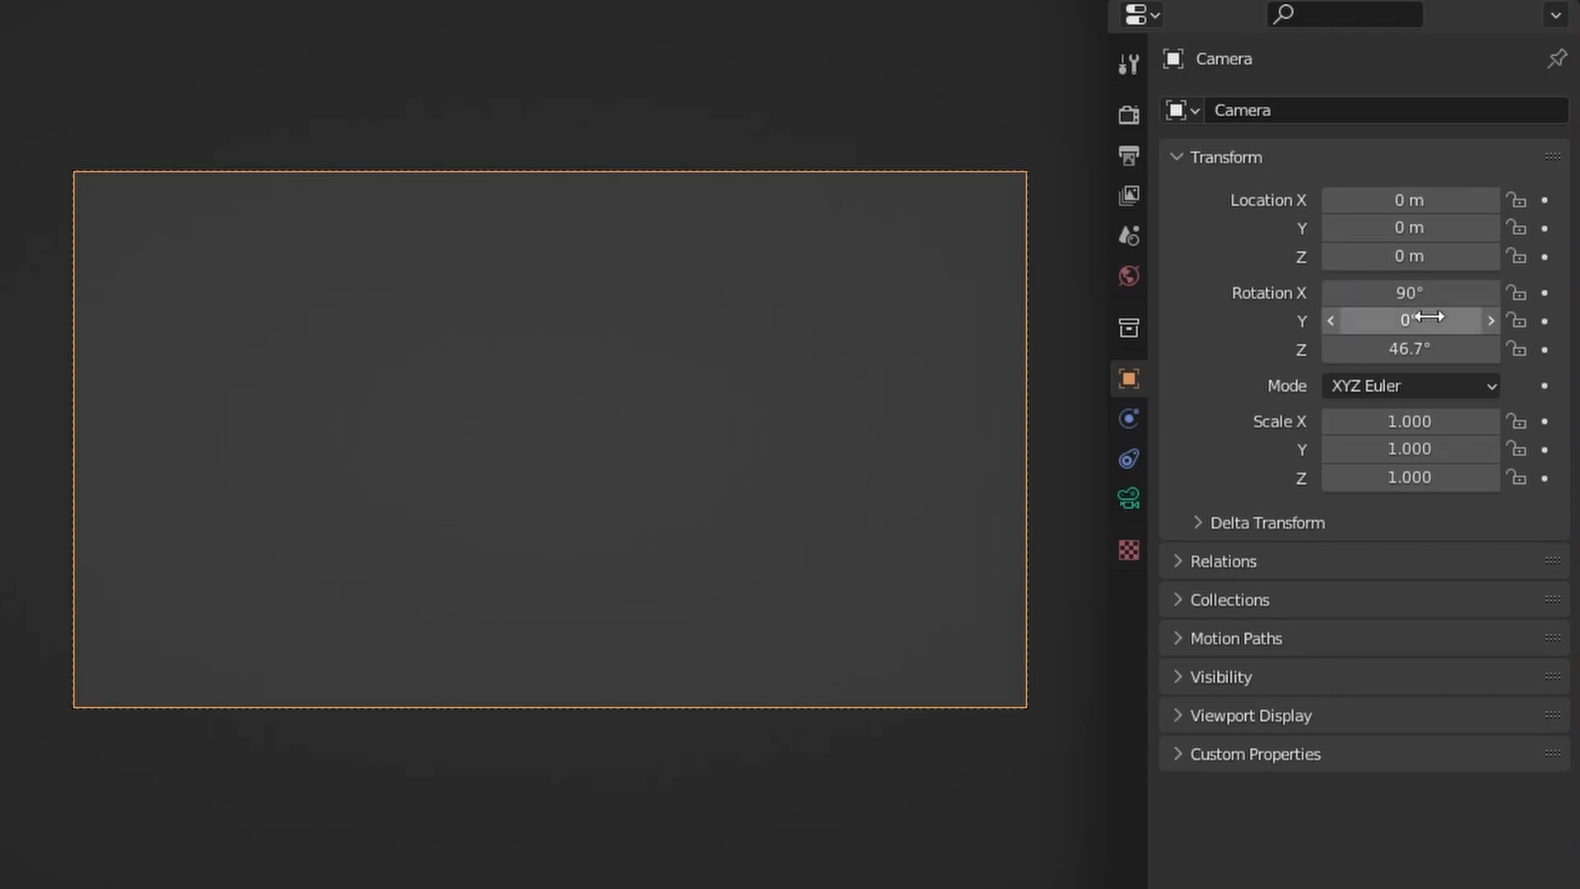
double_click(1405, 350)
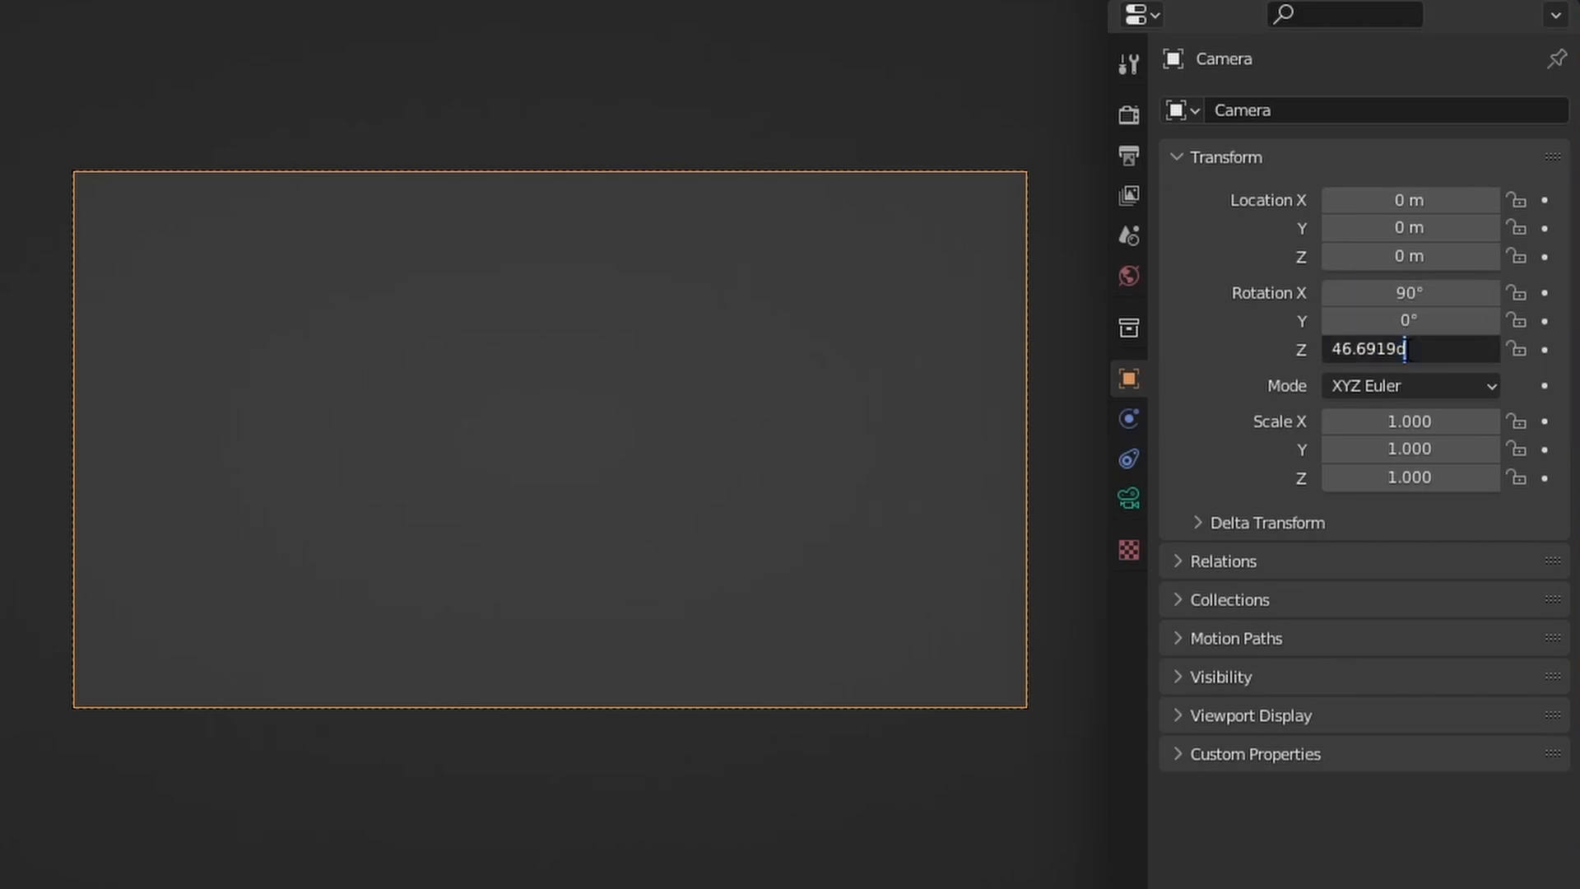
double_click(1405, 350)
type("0")
key("Return")
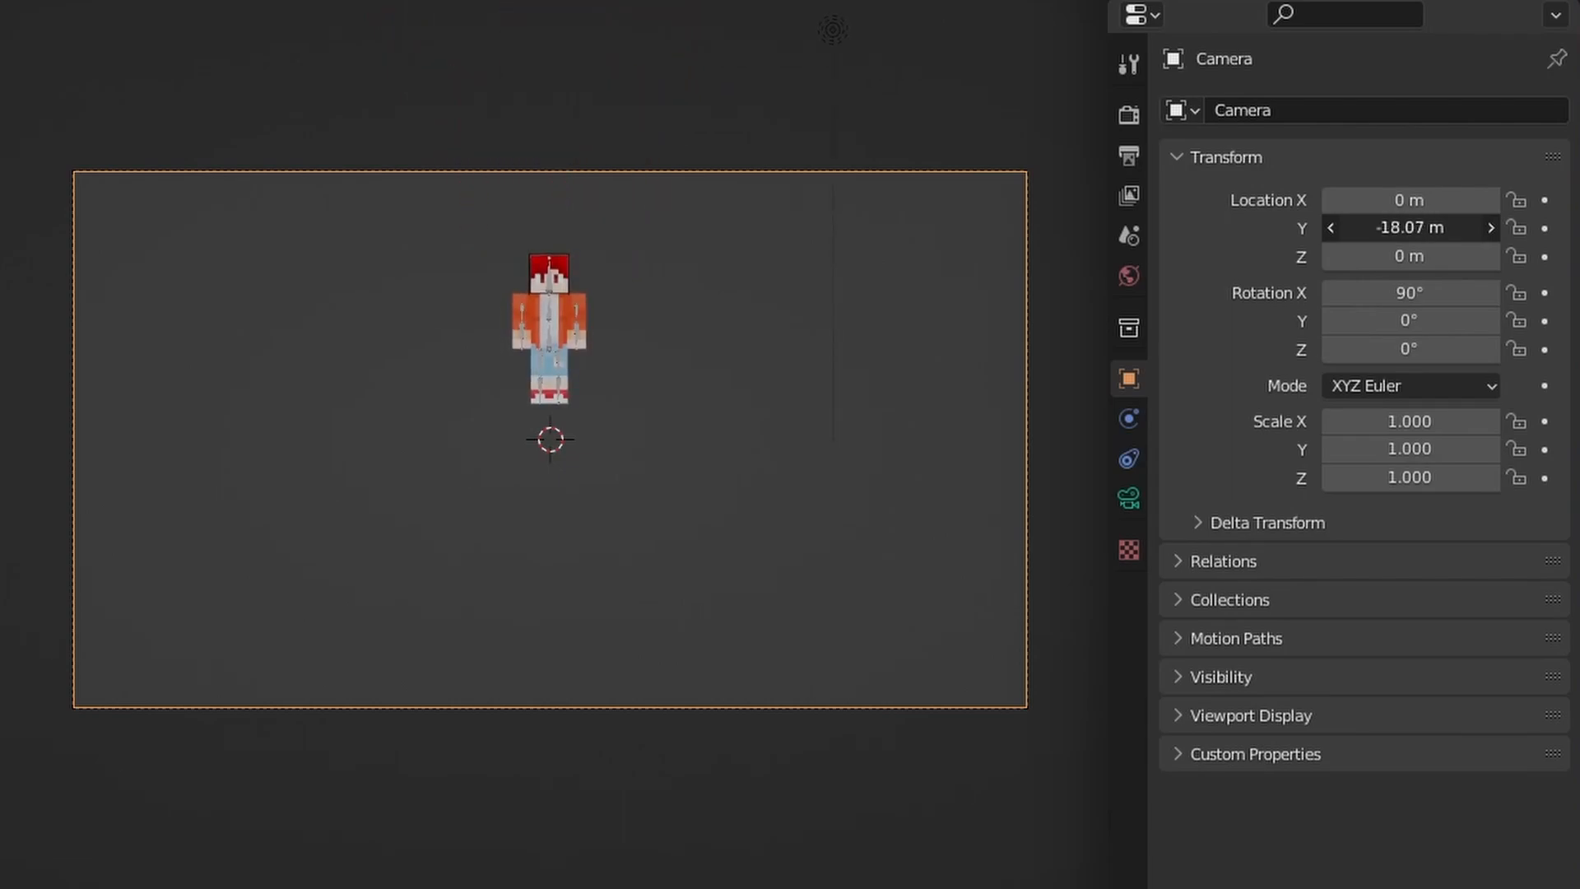
- Drag Location Y until the character fills the camera frame head-on
left_click_drag(1334, 230, 1408, 230)
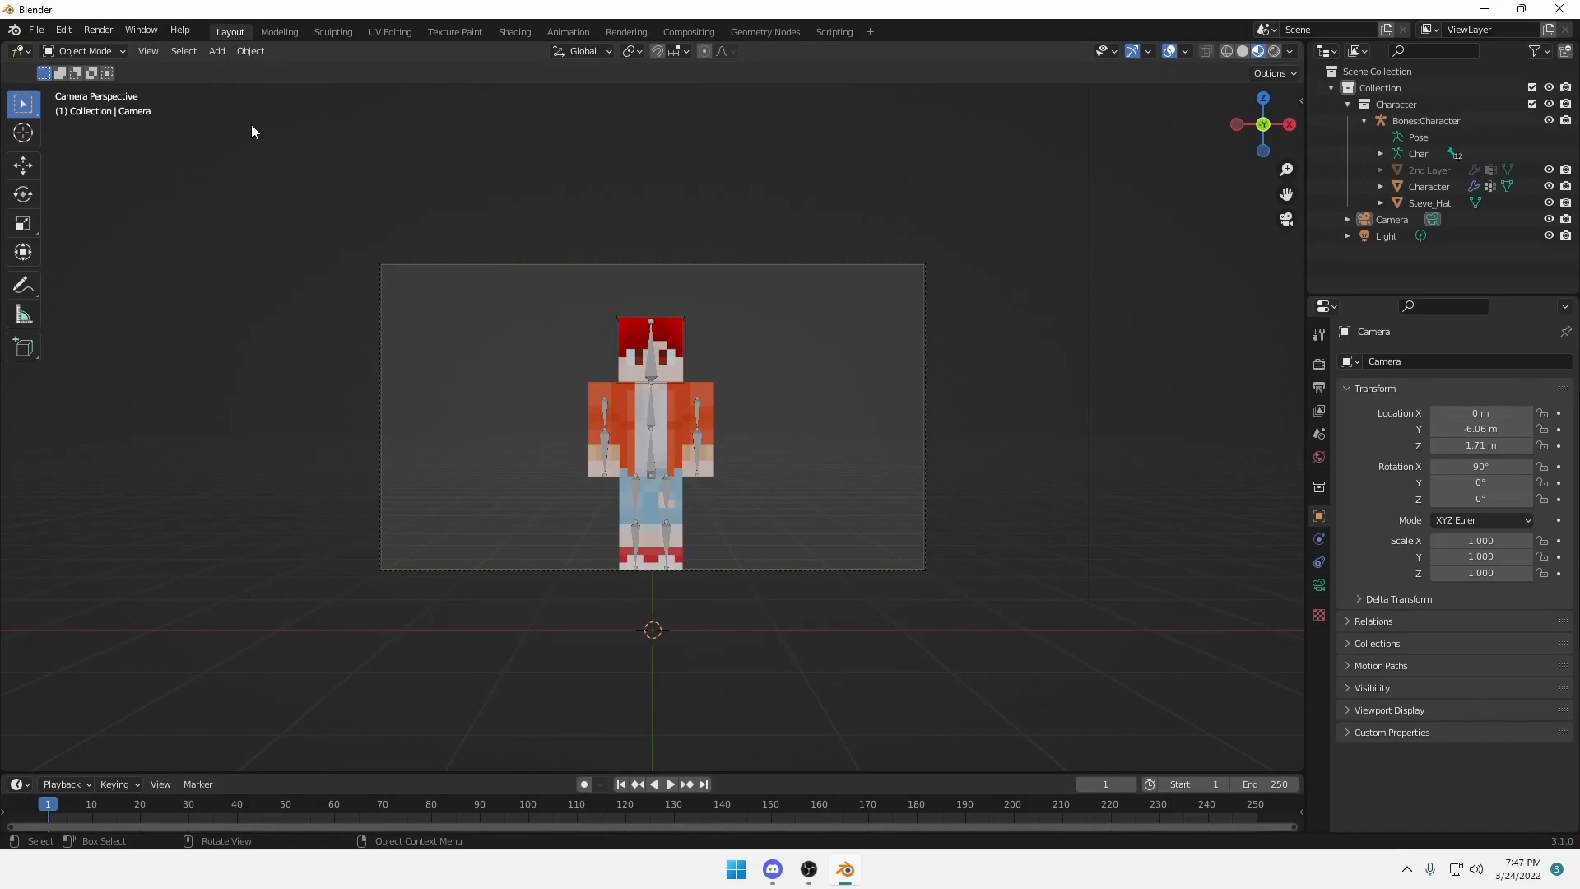
scroll(641, 287, "up", 1)
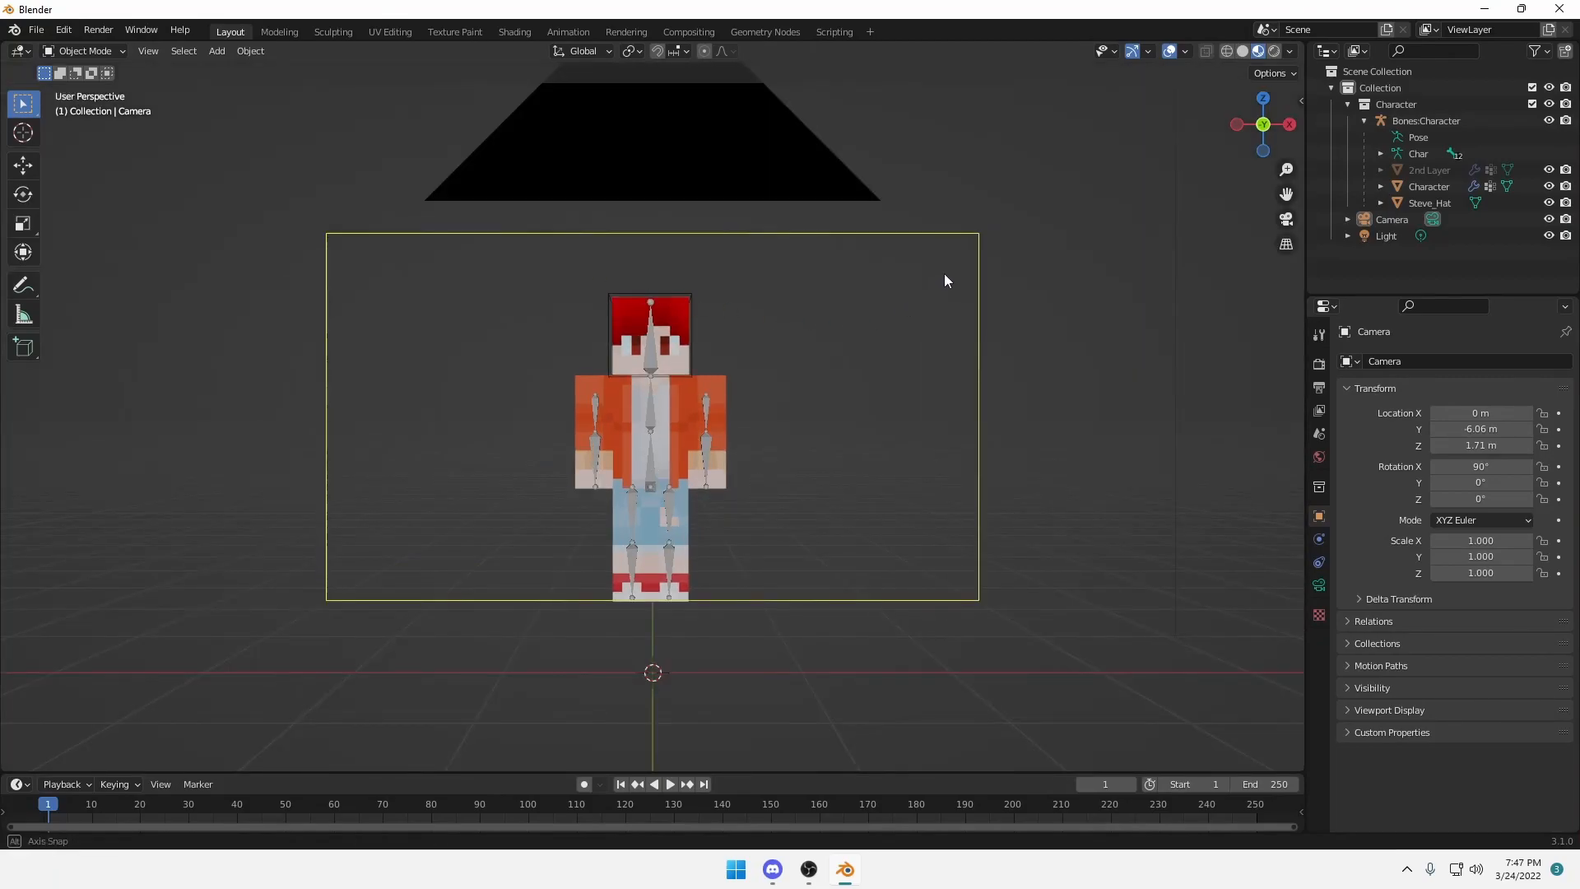
middle_click_drag(945, 273, 859, 318)
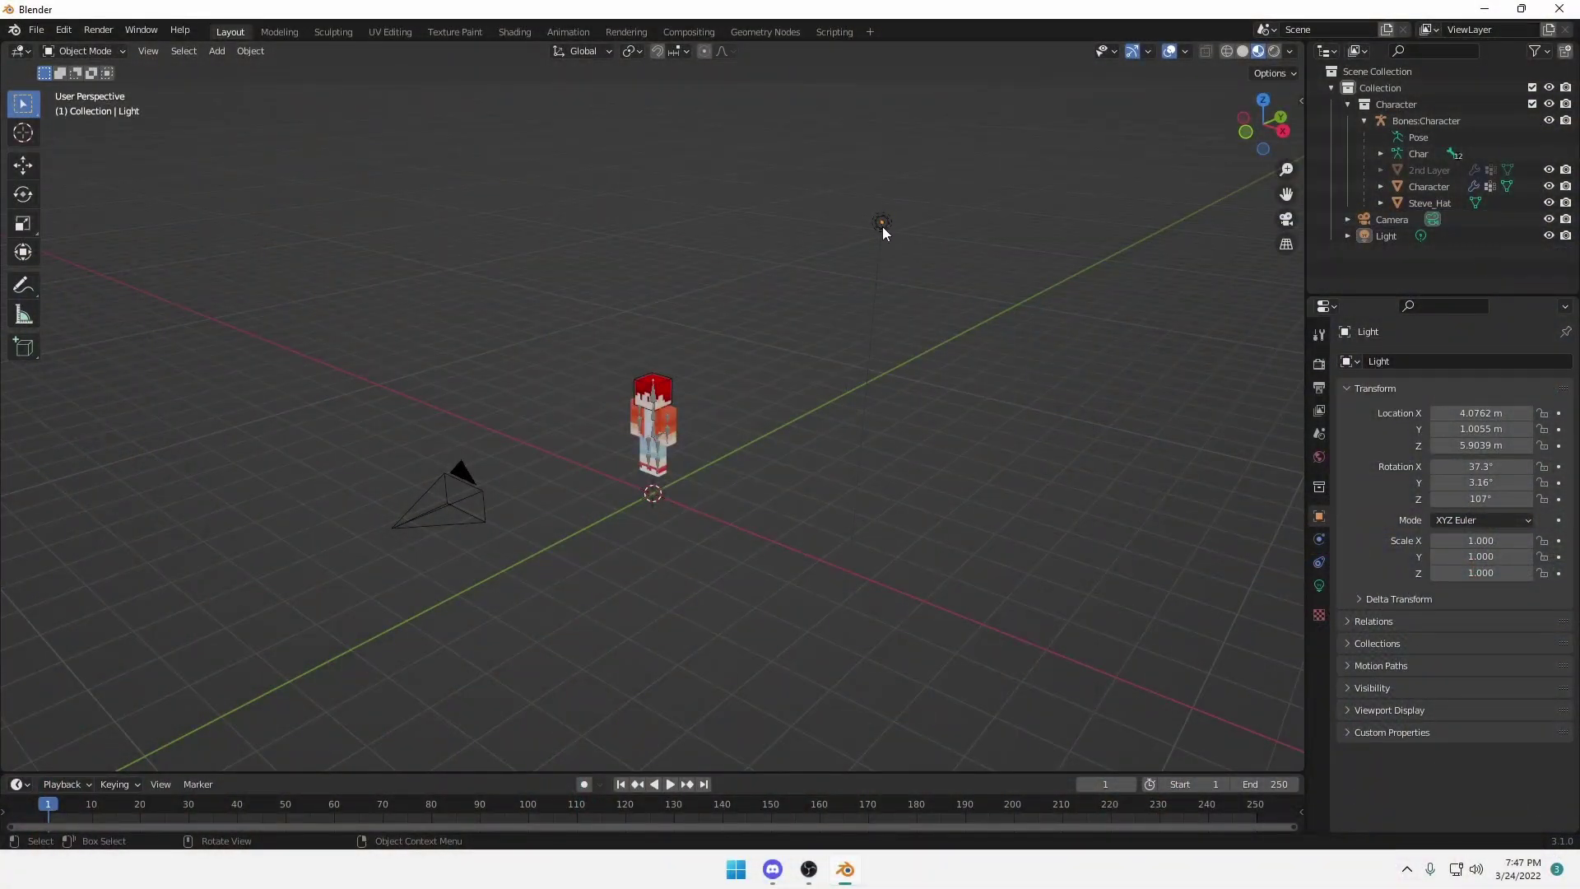
- Move the light forward toward the front of the character and lower it to about head height
left_click(882, 226)
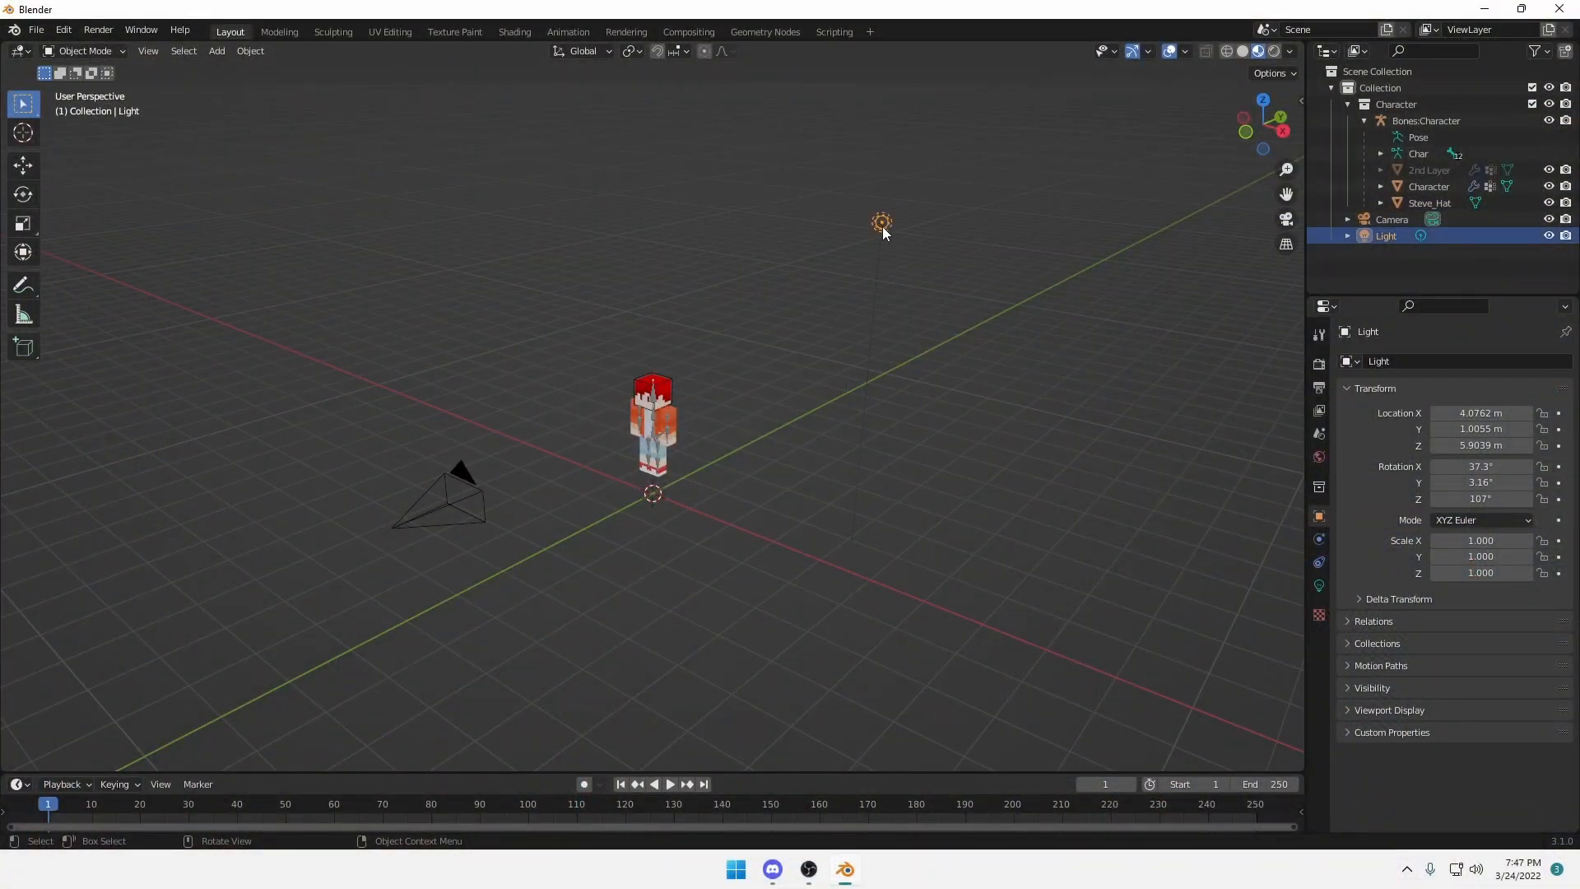
middle_click_drag(892, 234, 872, 258)
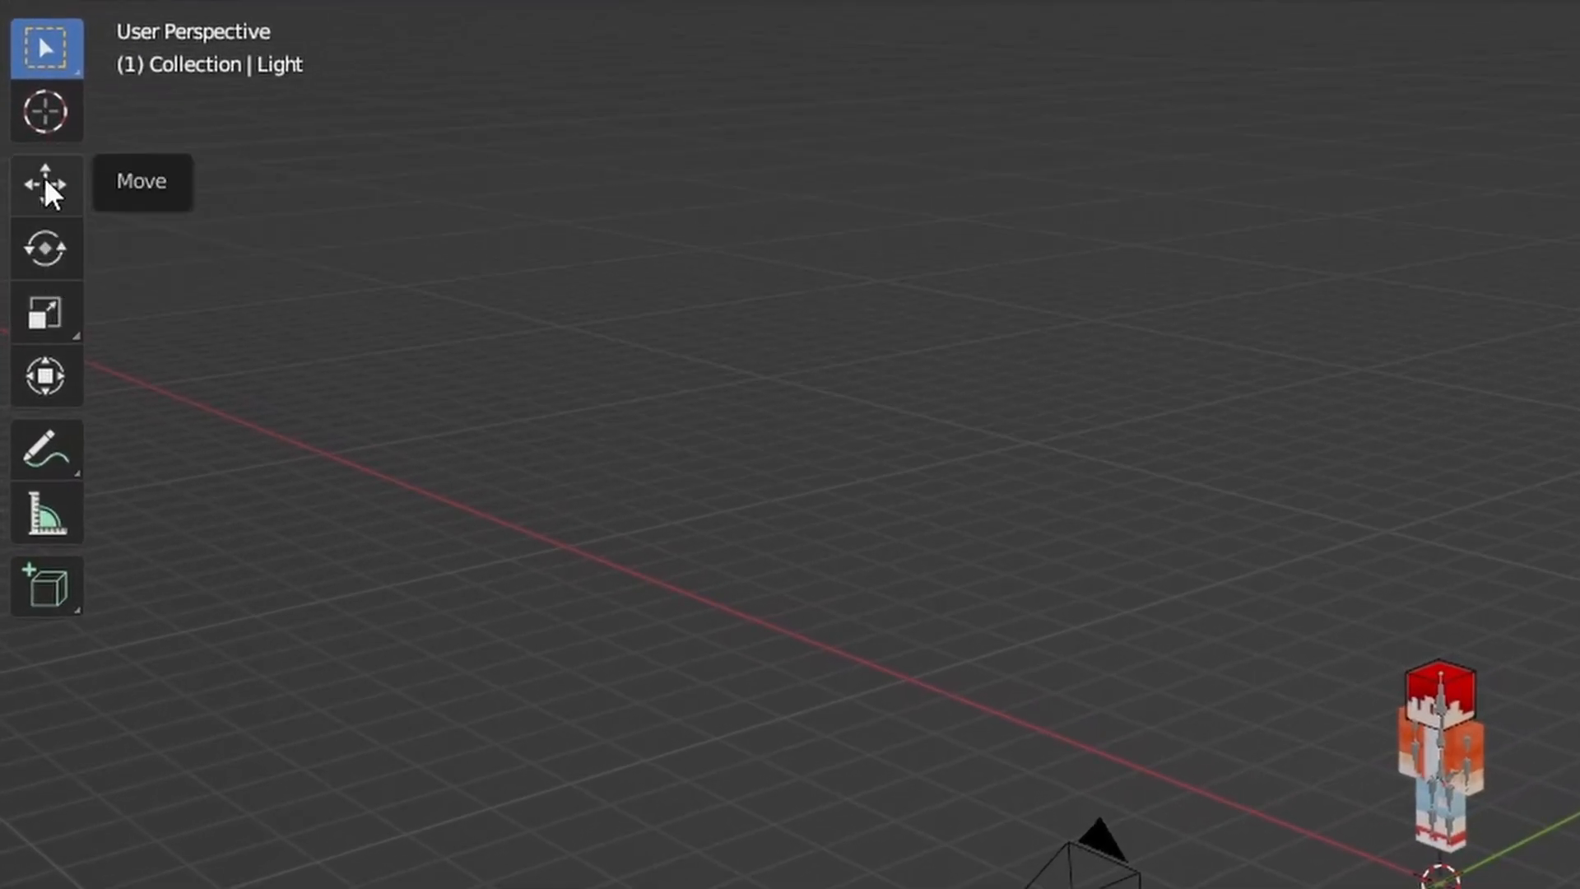
left_click(44, 182)
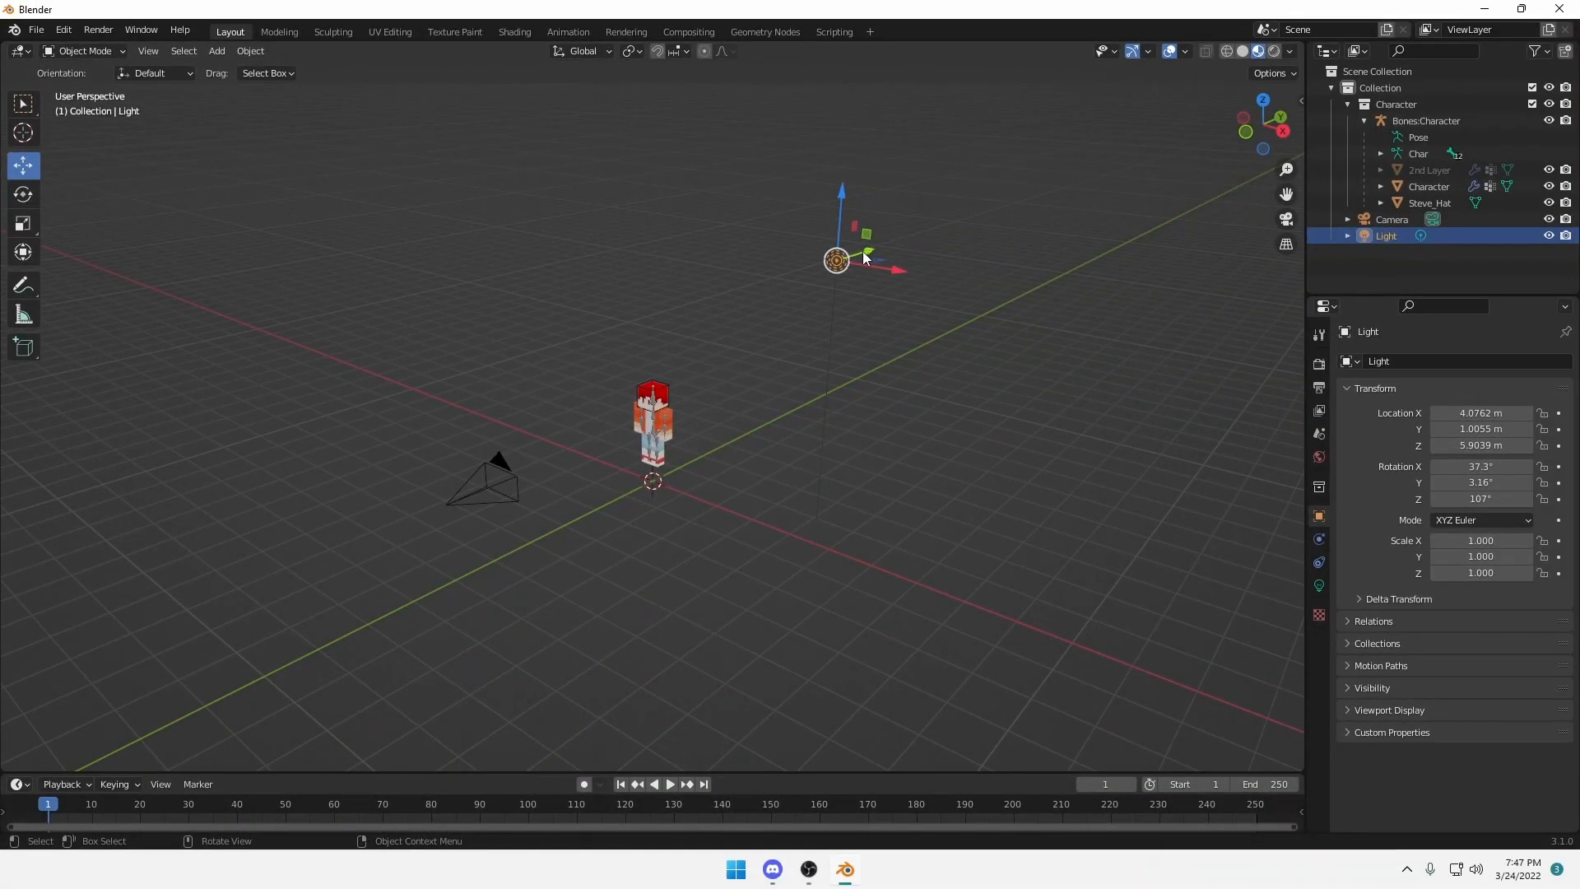
mouse_move(865, 255)
left_mouse_down()
mouse_move(592, 381)
mouse_move(770, 375)
left_mouse_up()
middle_click_drag(768, 375, 450, 277)
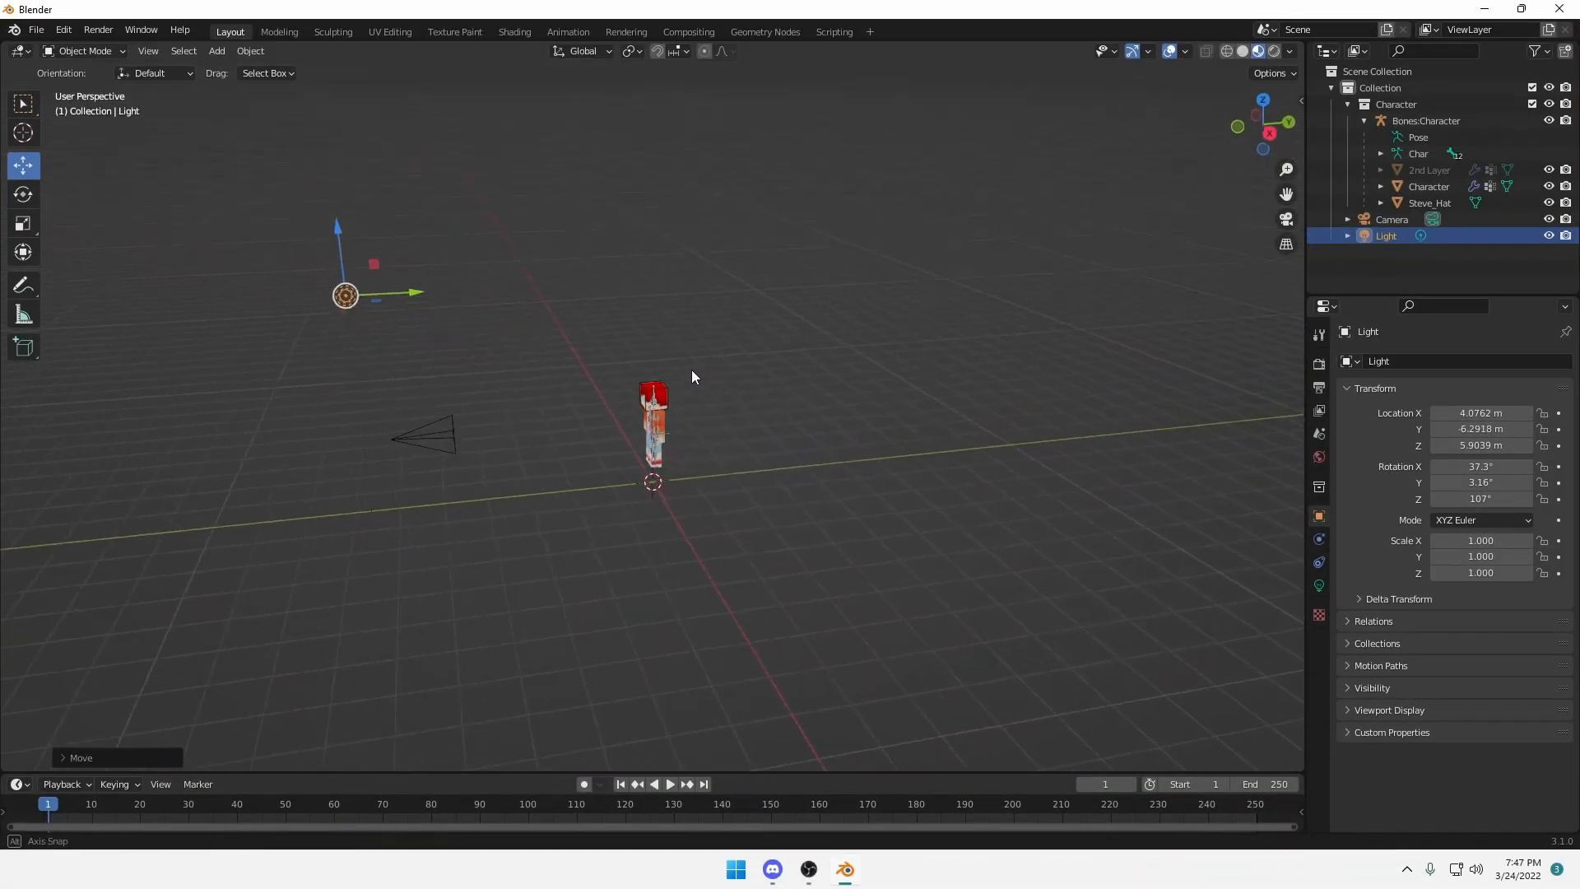
left_click_drag(332, 244, 332, 250)
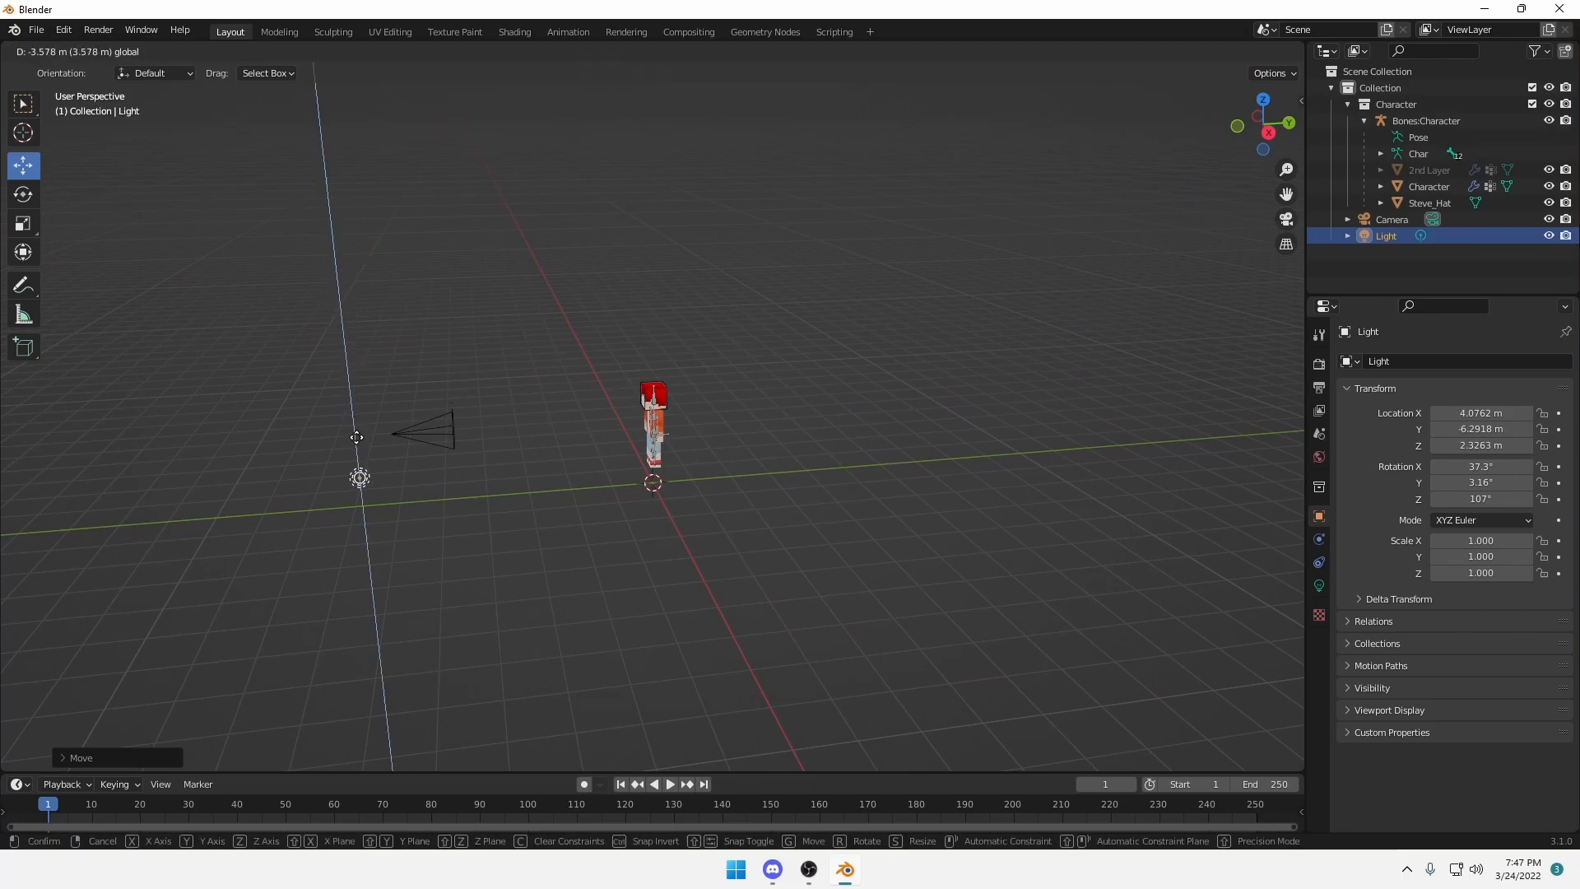
- Shift the light sideways to sit beside the camera at roughly X 0.01, Y −6.29, Z 1.71 m
left_click_drag(355, 438, 358, 481)
mouse_move(526, 468)
middle_mouse_down()
mouse_move(681, 452)
mouse_move(1047, 509)
middle_mouse_up()
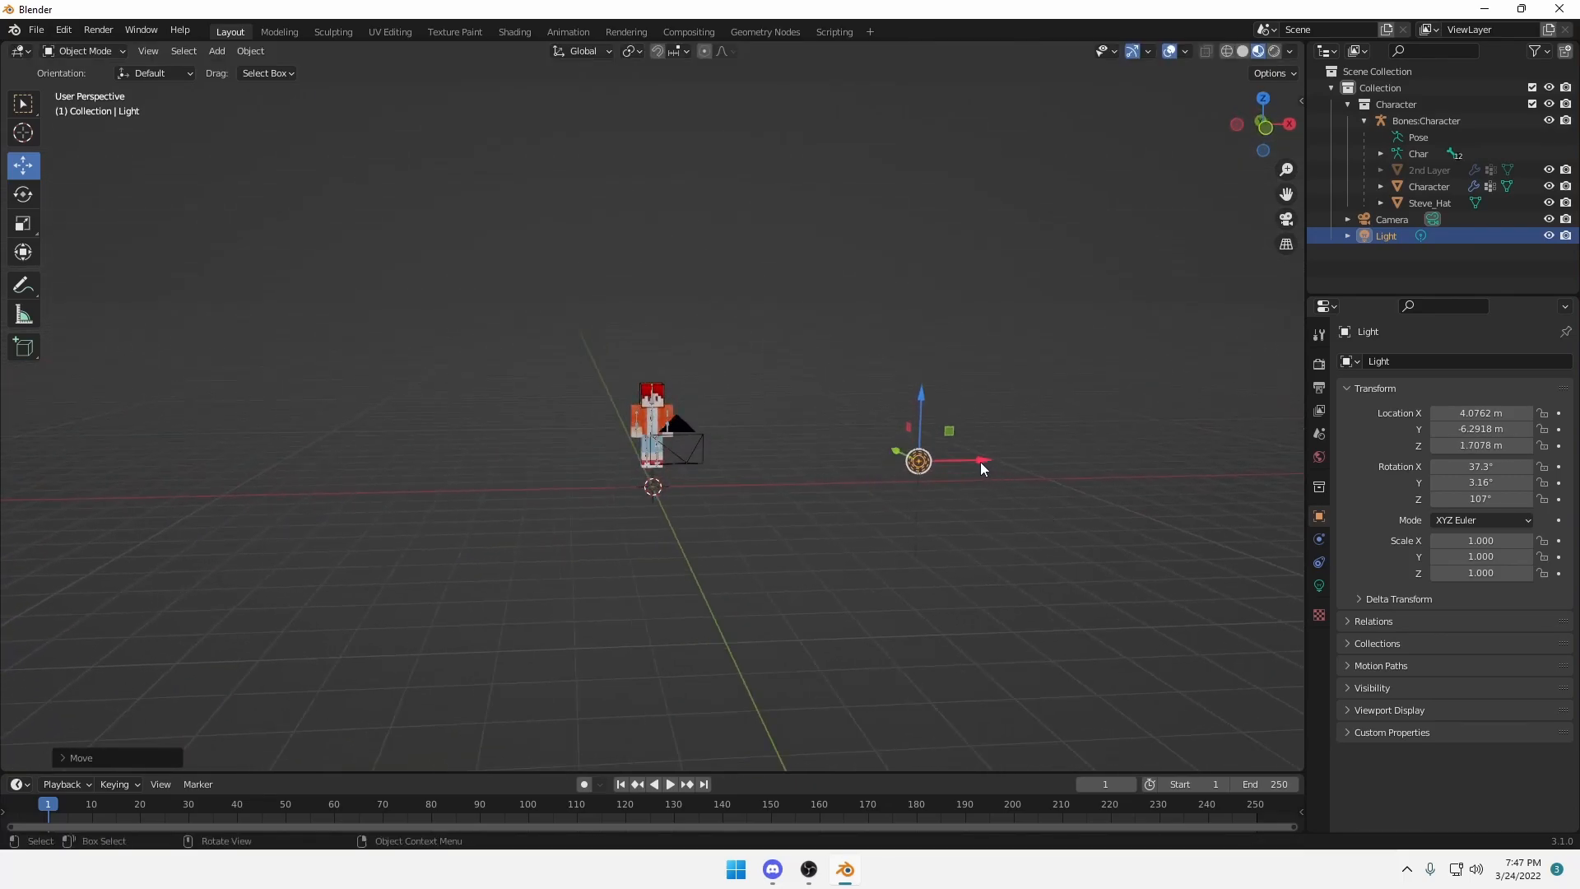
left_click_drag(979, 465, 841, 491)
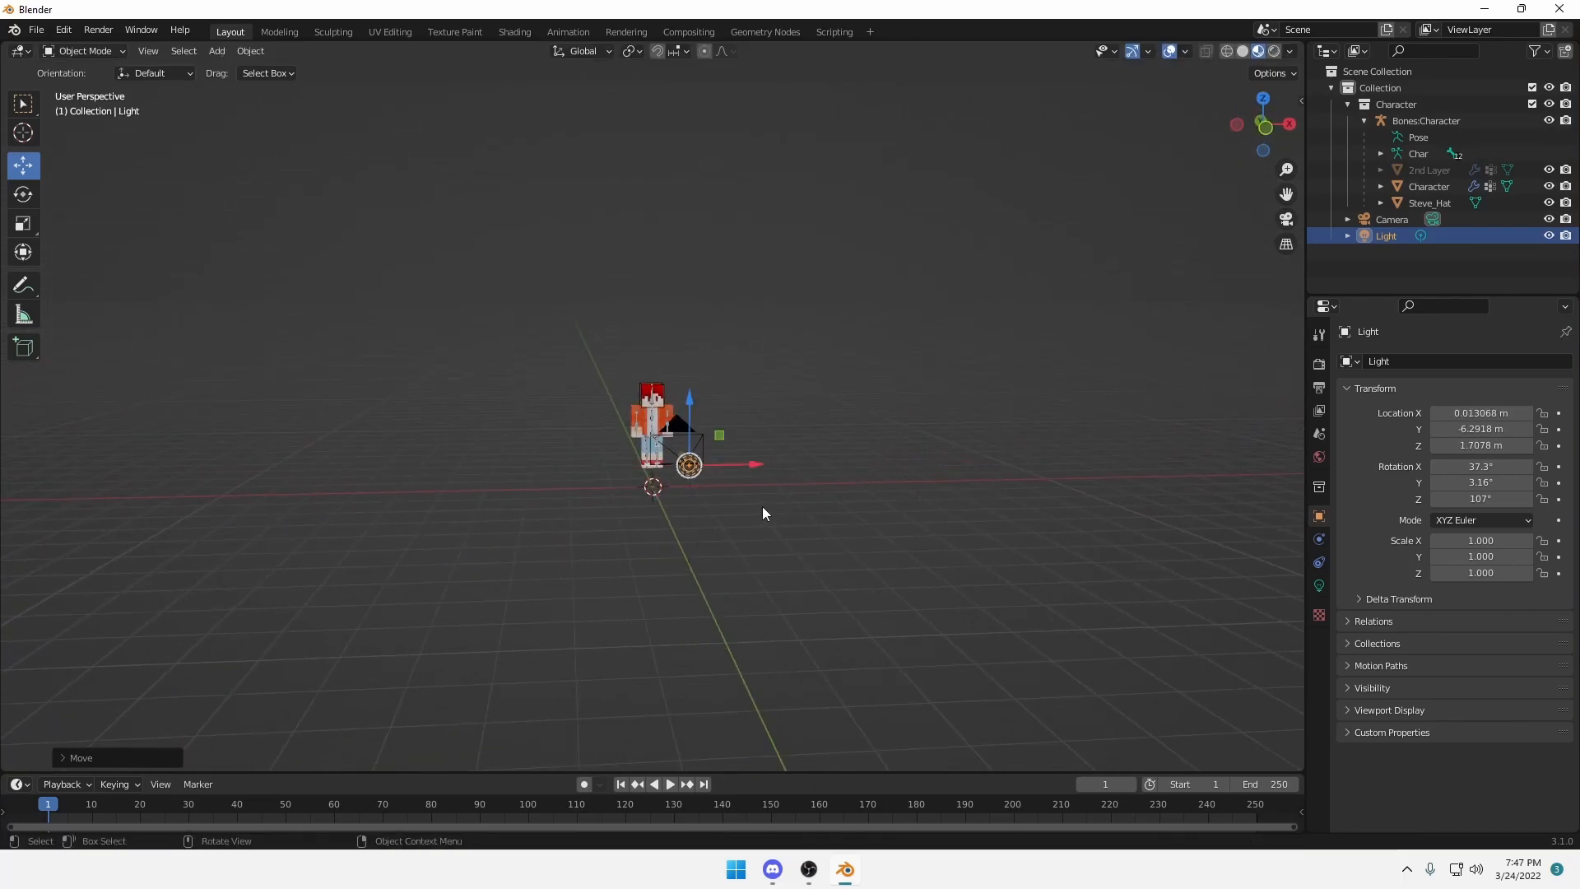
middle_click_drag(762, 506, 659, 515)
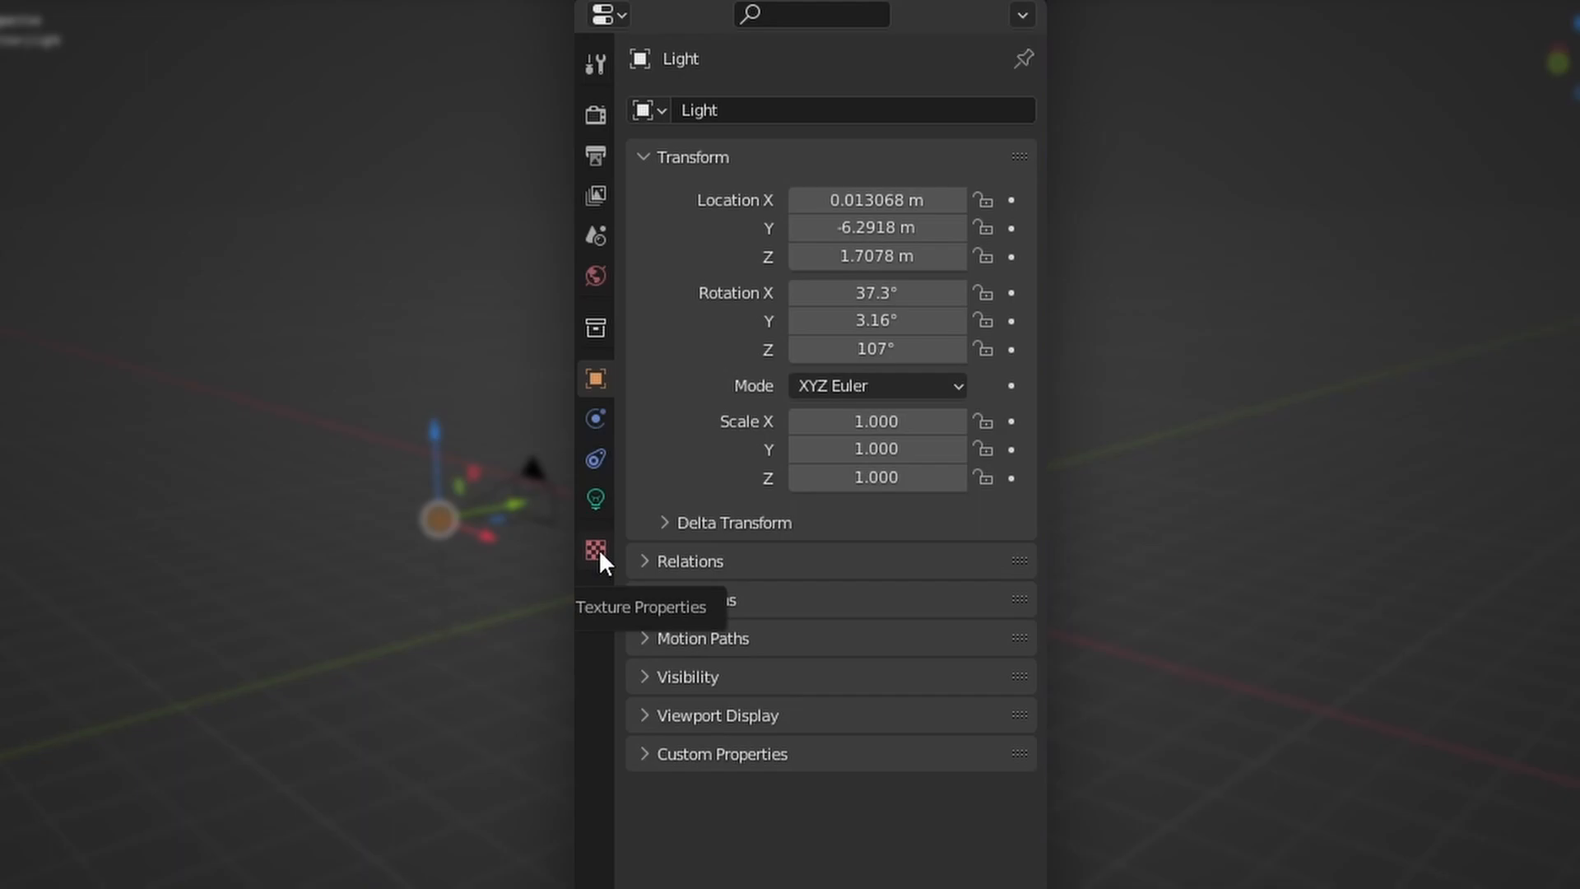
- Raise the point light's Power from 1000 W to about 1115.7 W in its light settings
left_click(589, 491)
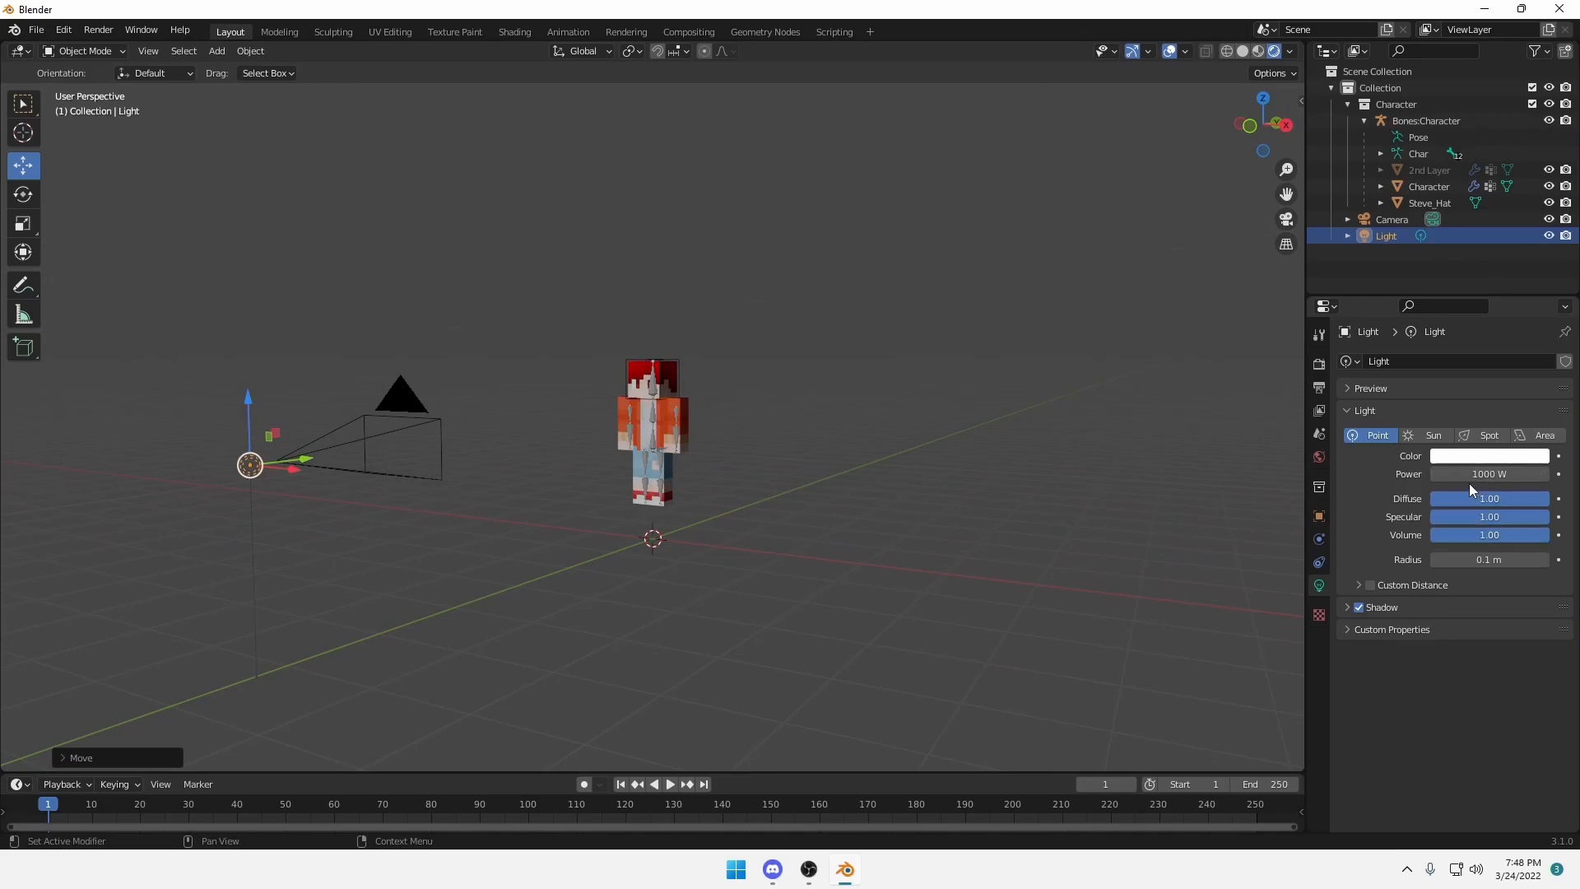
left_click_drag(1488, 474, 1543, 474)
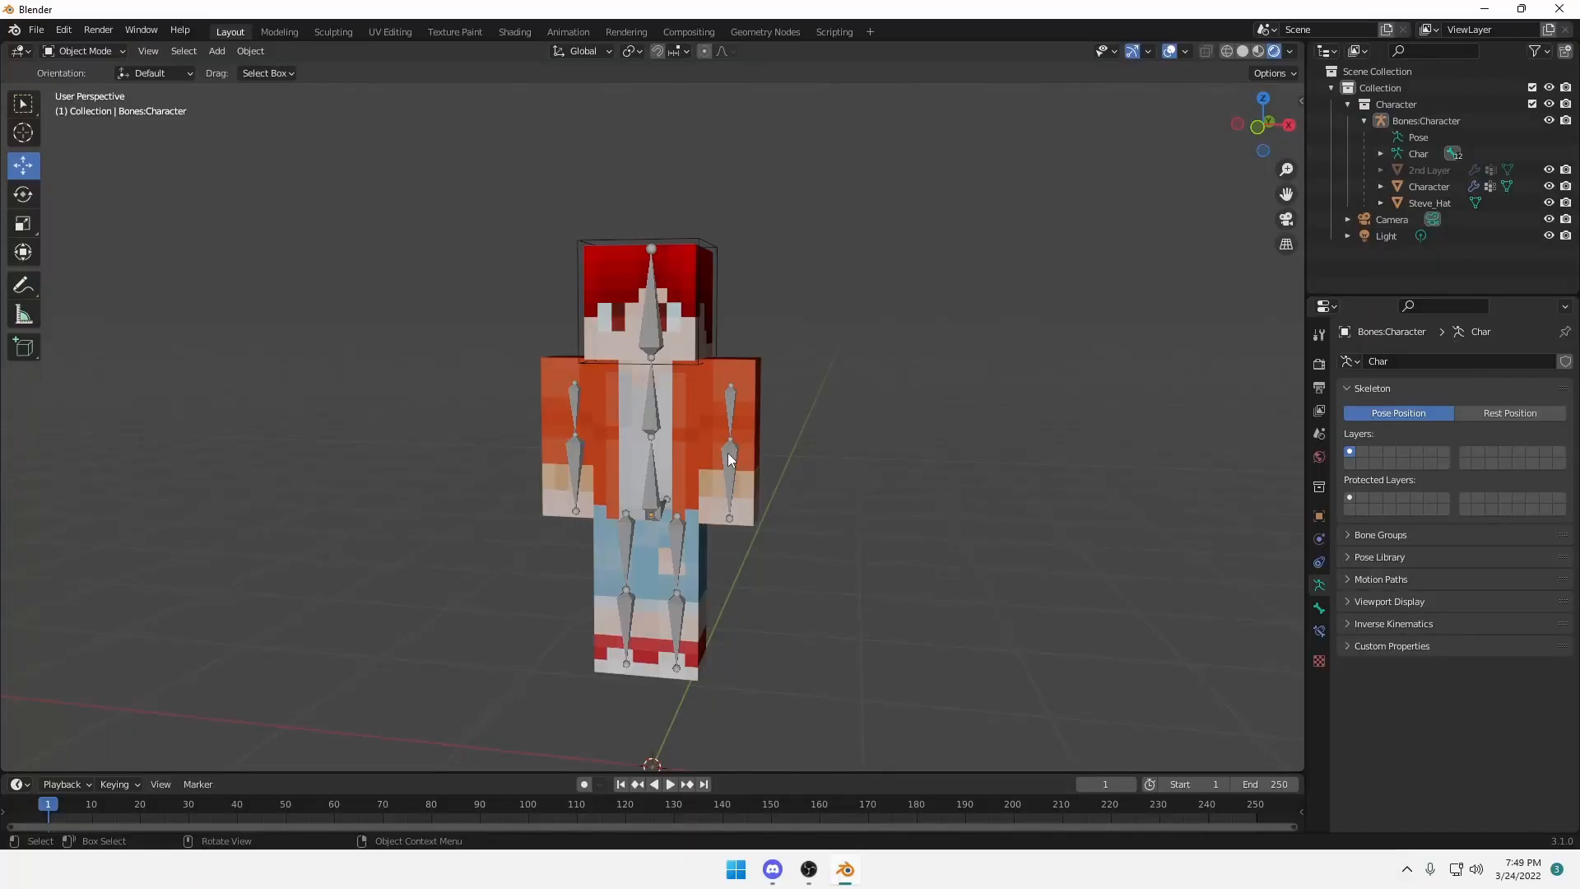
- Select the character's armature and switch it from Object Mode to Pose Mode
left_click(729, 460)
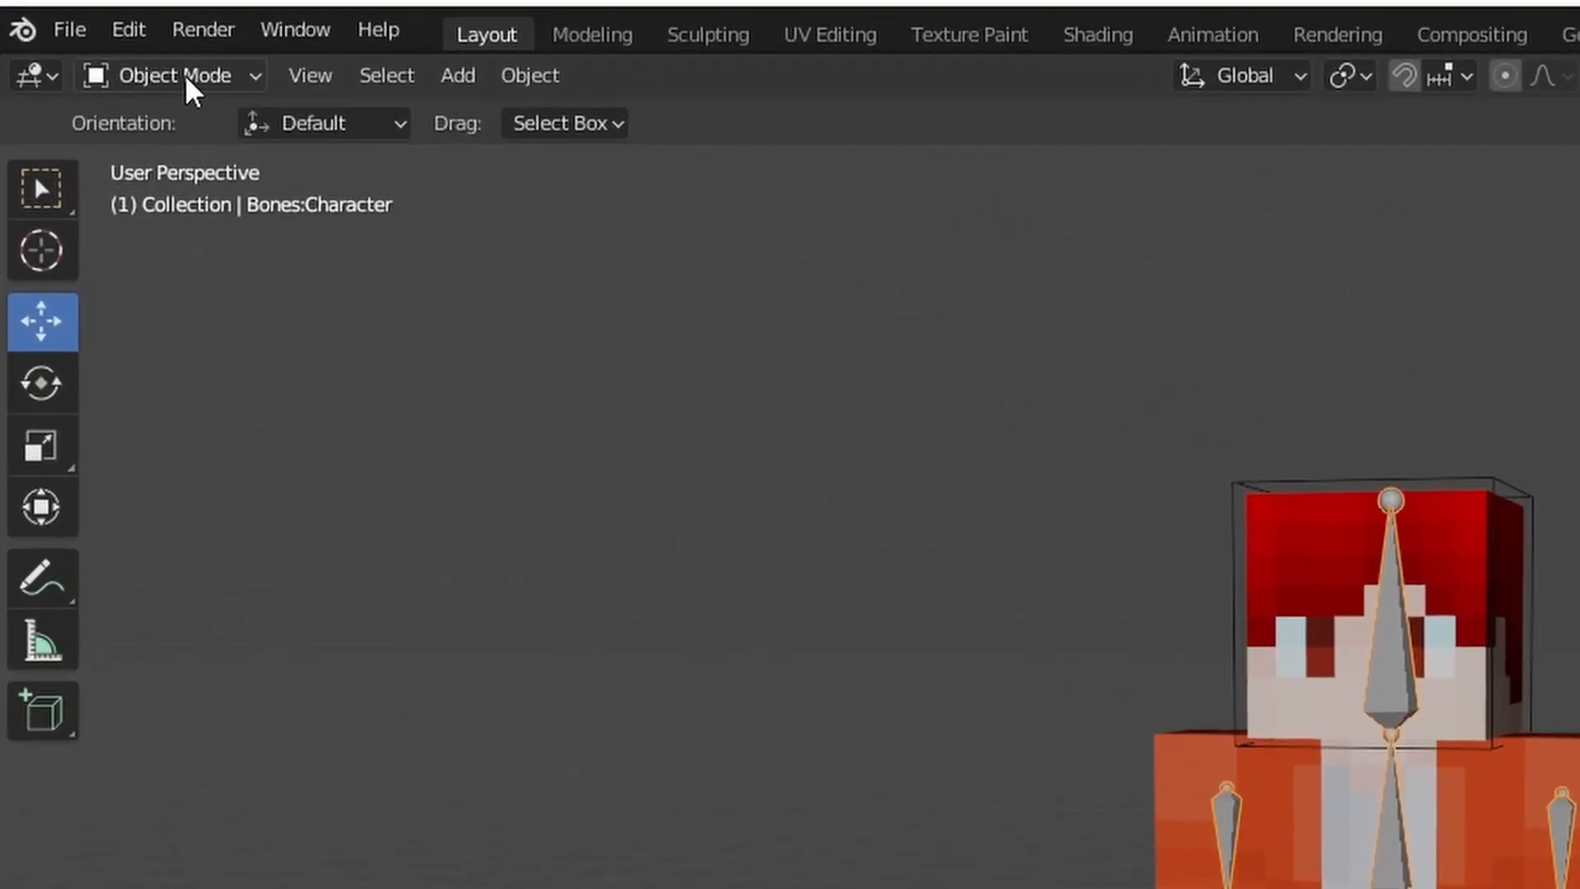
left_click(89, 51)
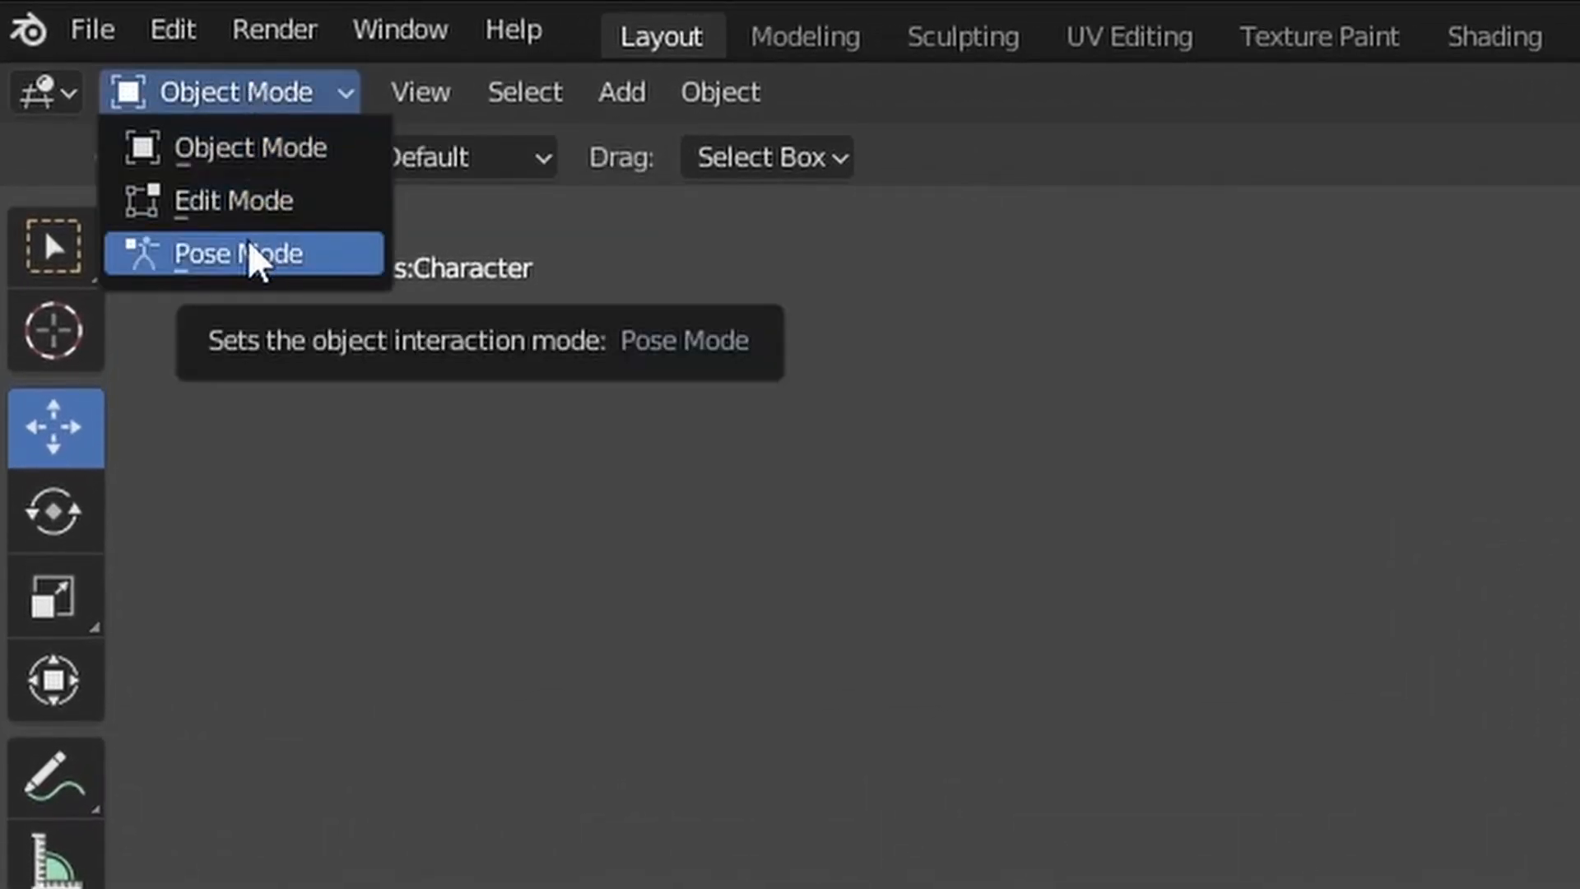
left_click(256, 259)
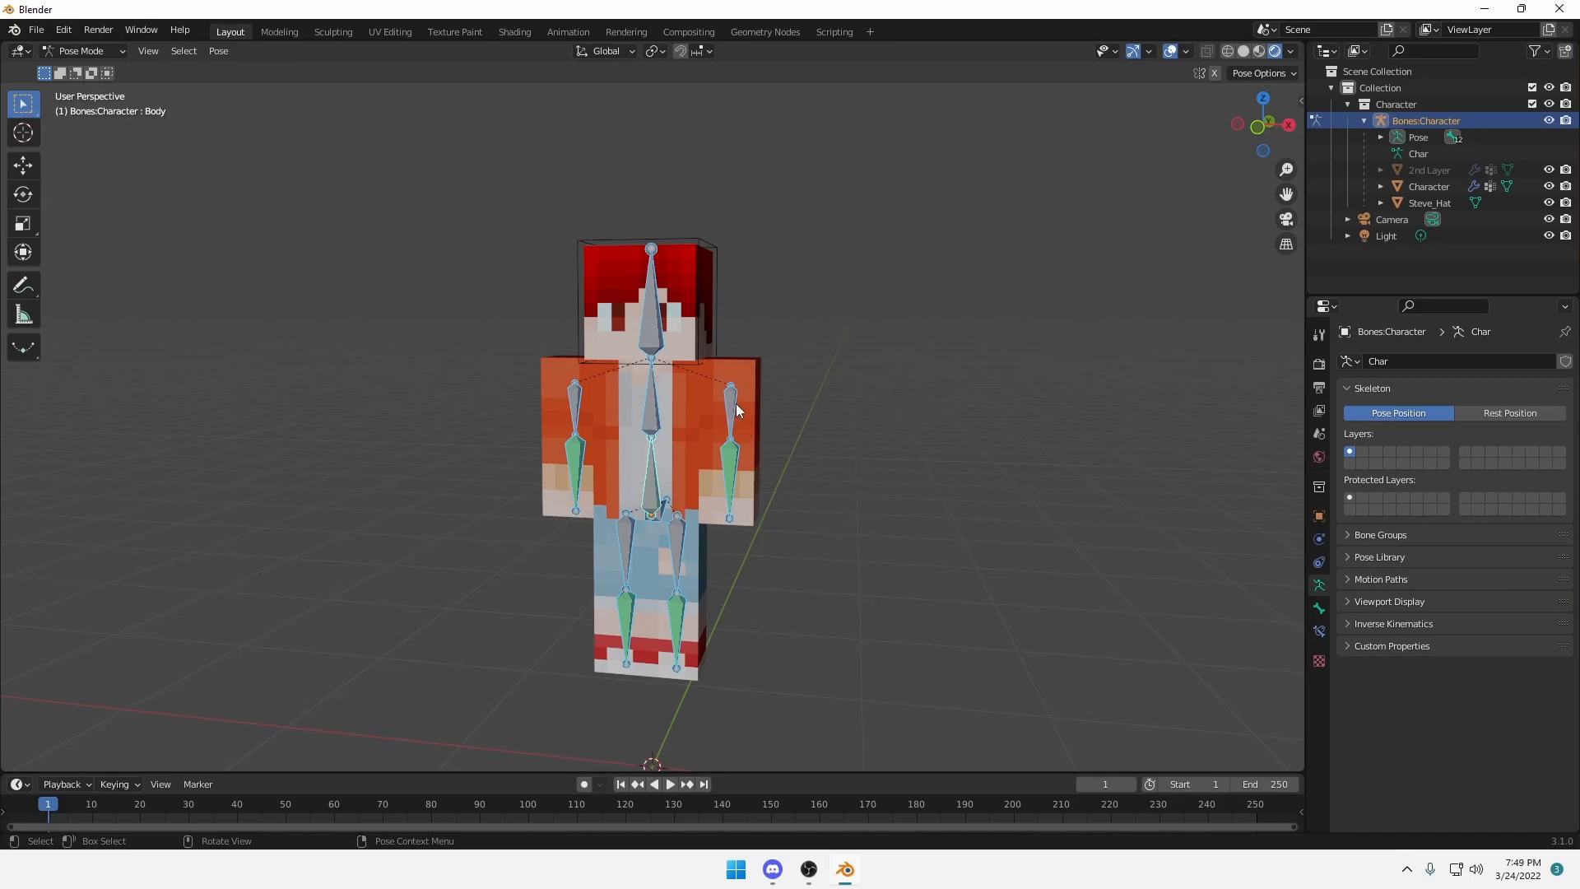
- Rotate the left and right upper arm bones outward with the Rotate tool
left_click(730, 411)
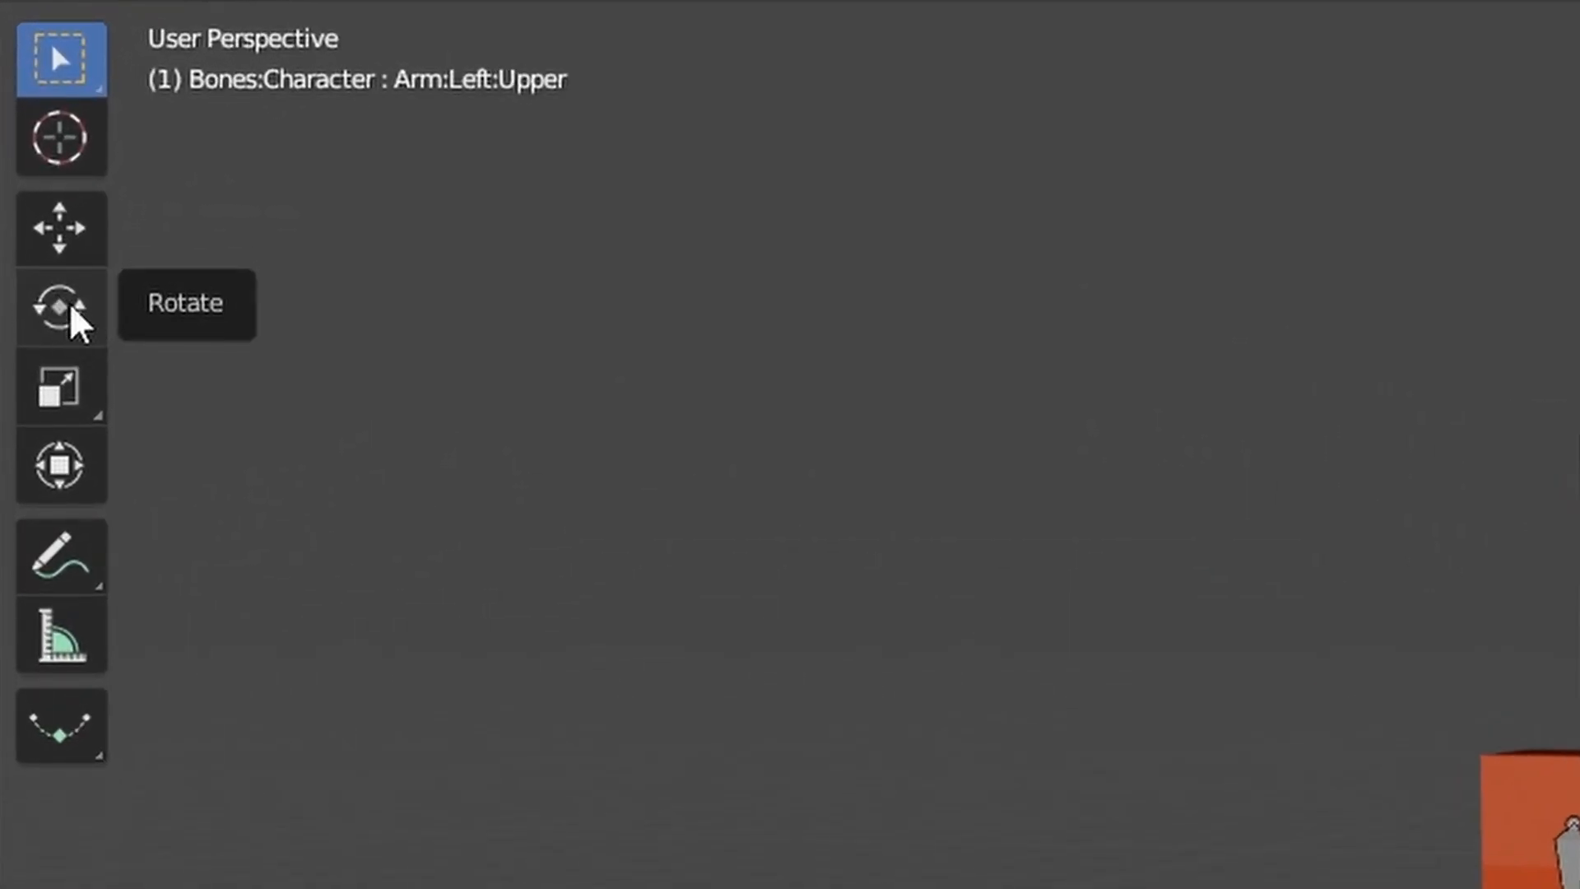
left_click(74, 323)
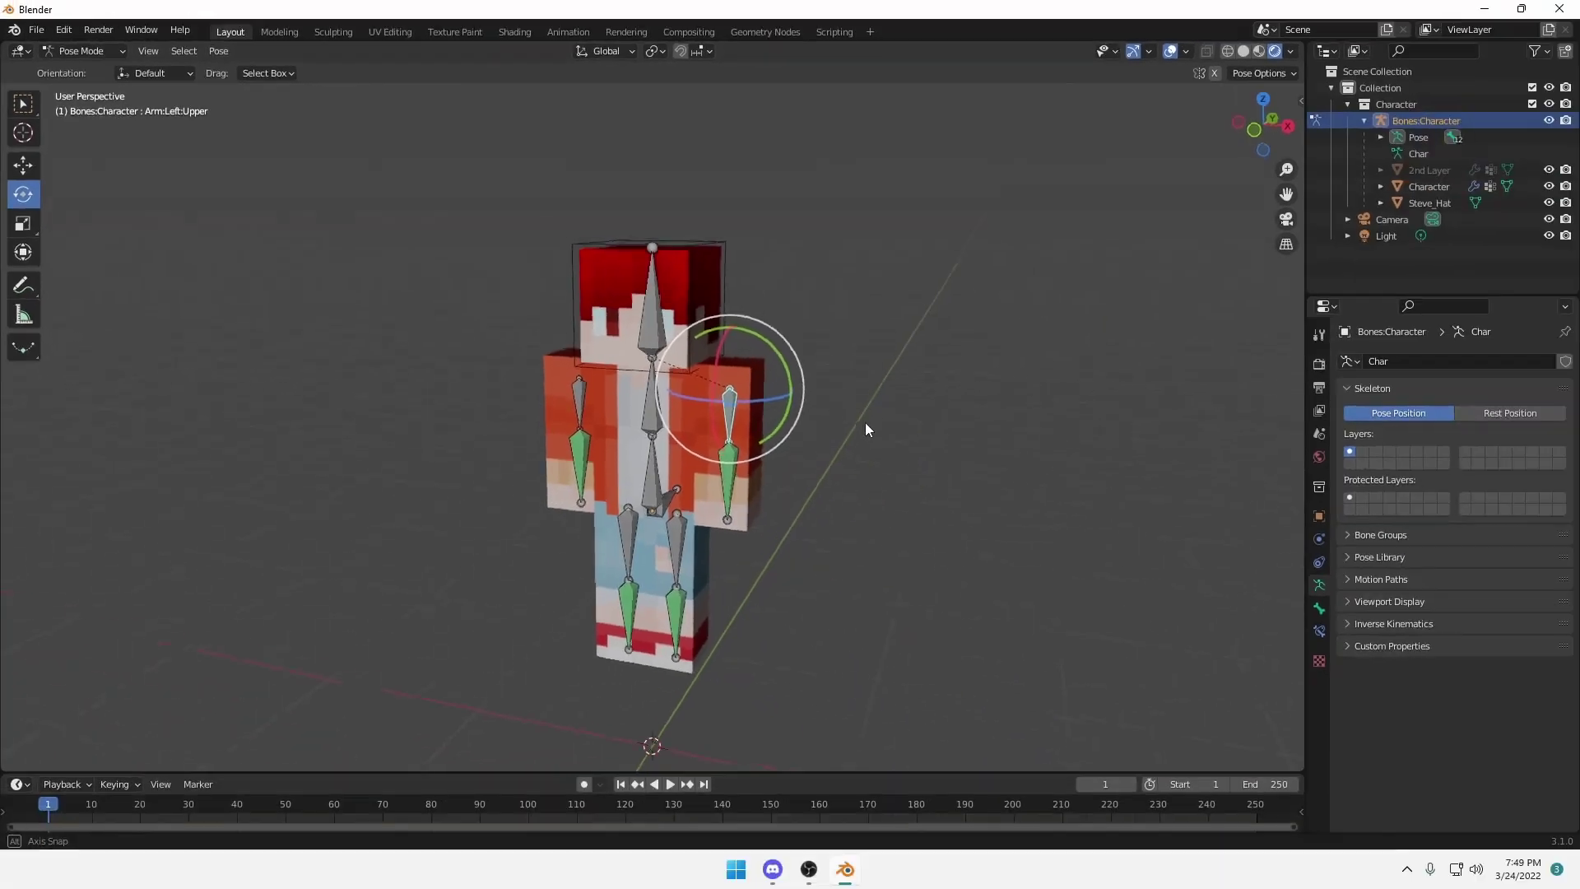
mouse_move(866, 422)
middle_mouse_down()
mouse_move(717, 466)
mouse_move(859, 420)
middle_mouse_up()
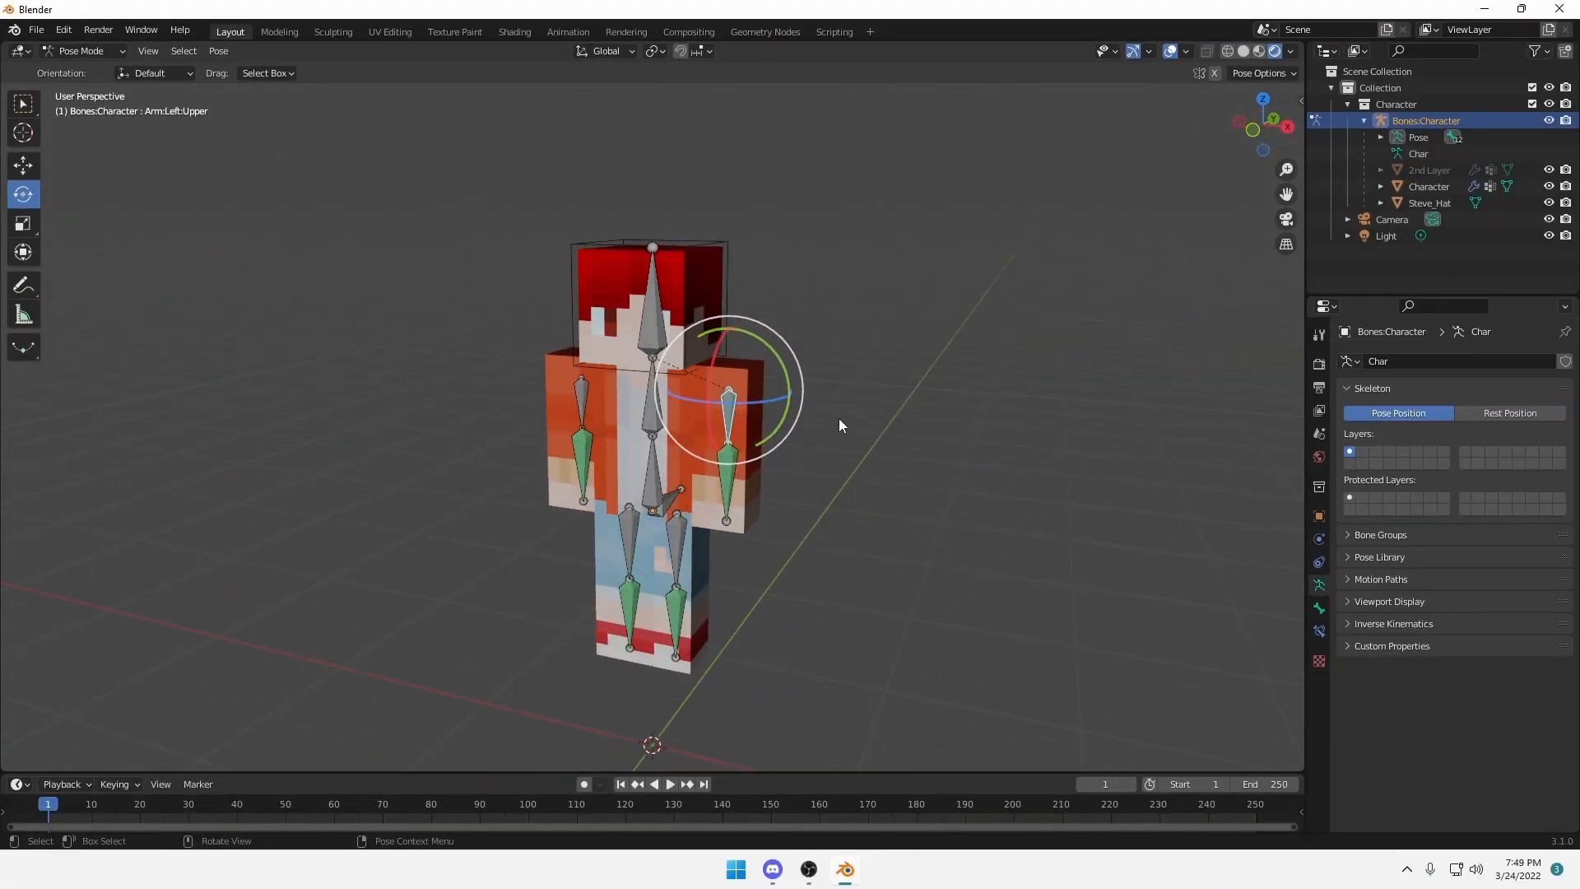
mouse_move(780, 368)
left_mouse_down()
mouse_move(775, 339)
mouse_move(686, 408)
left_mouse_up()
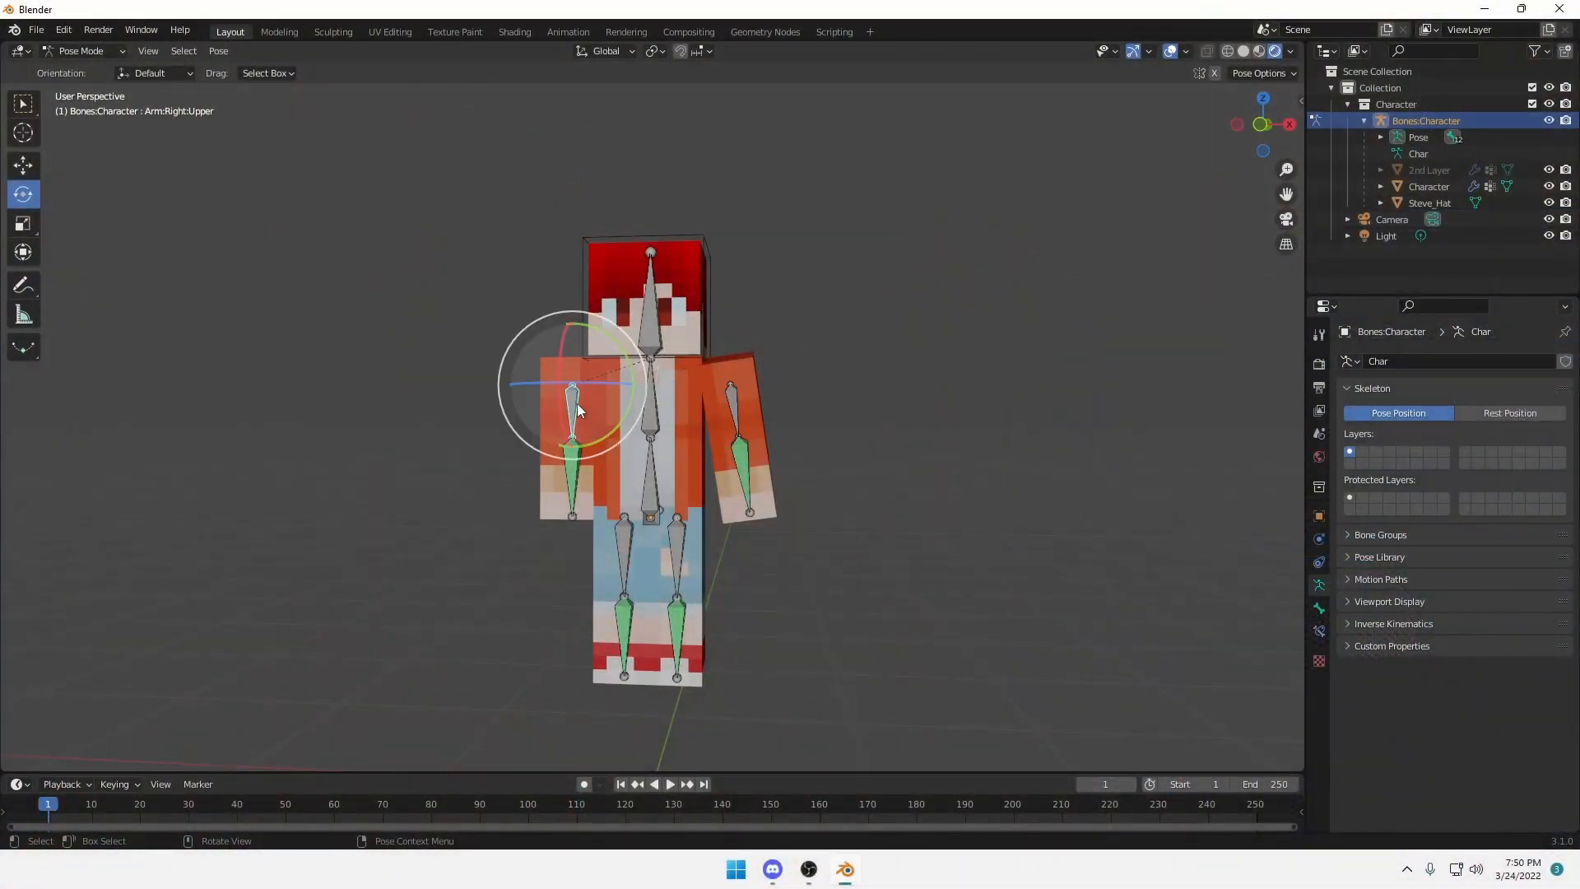
key("r")
left_click(603, 381)
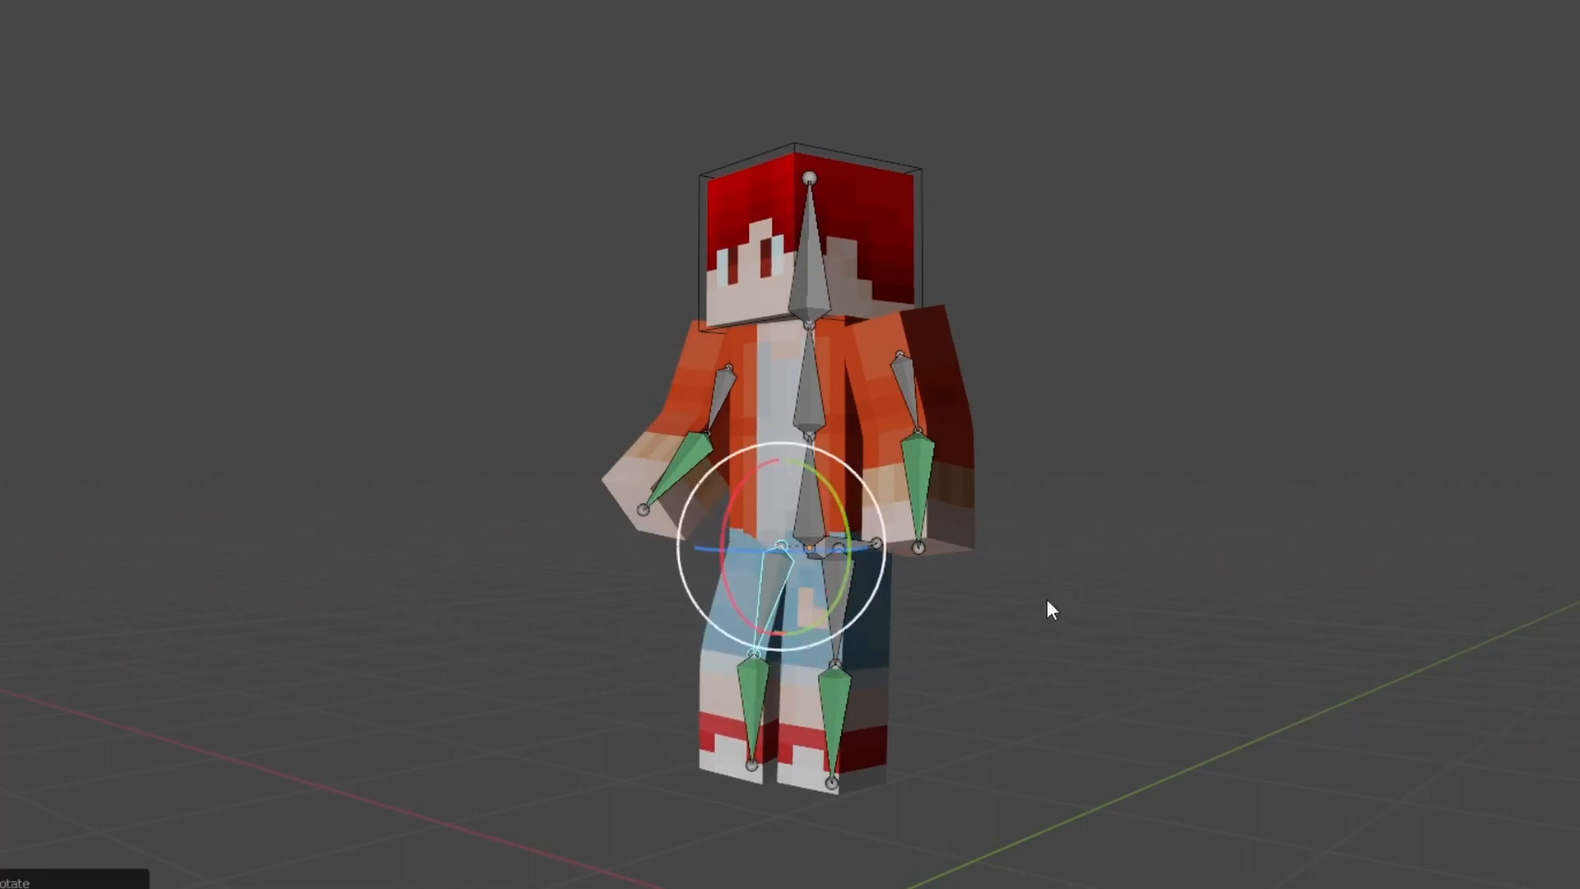
- Bend the right lower arm bone by rotating it around the X axis and confirm
key("KP_1")
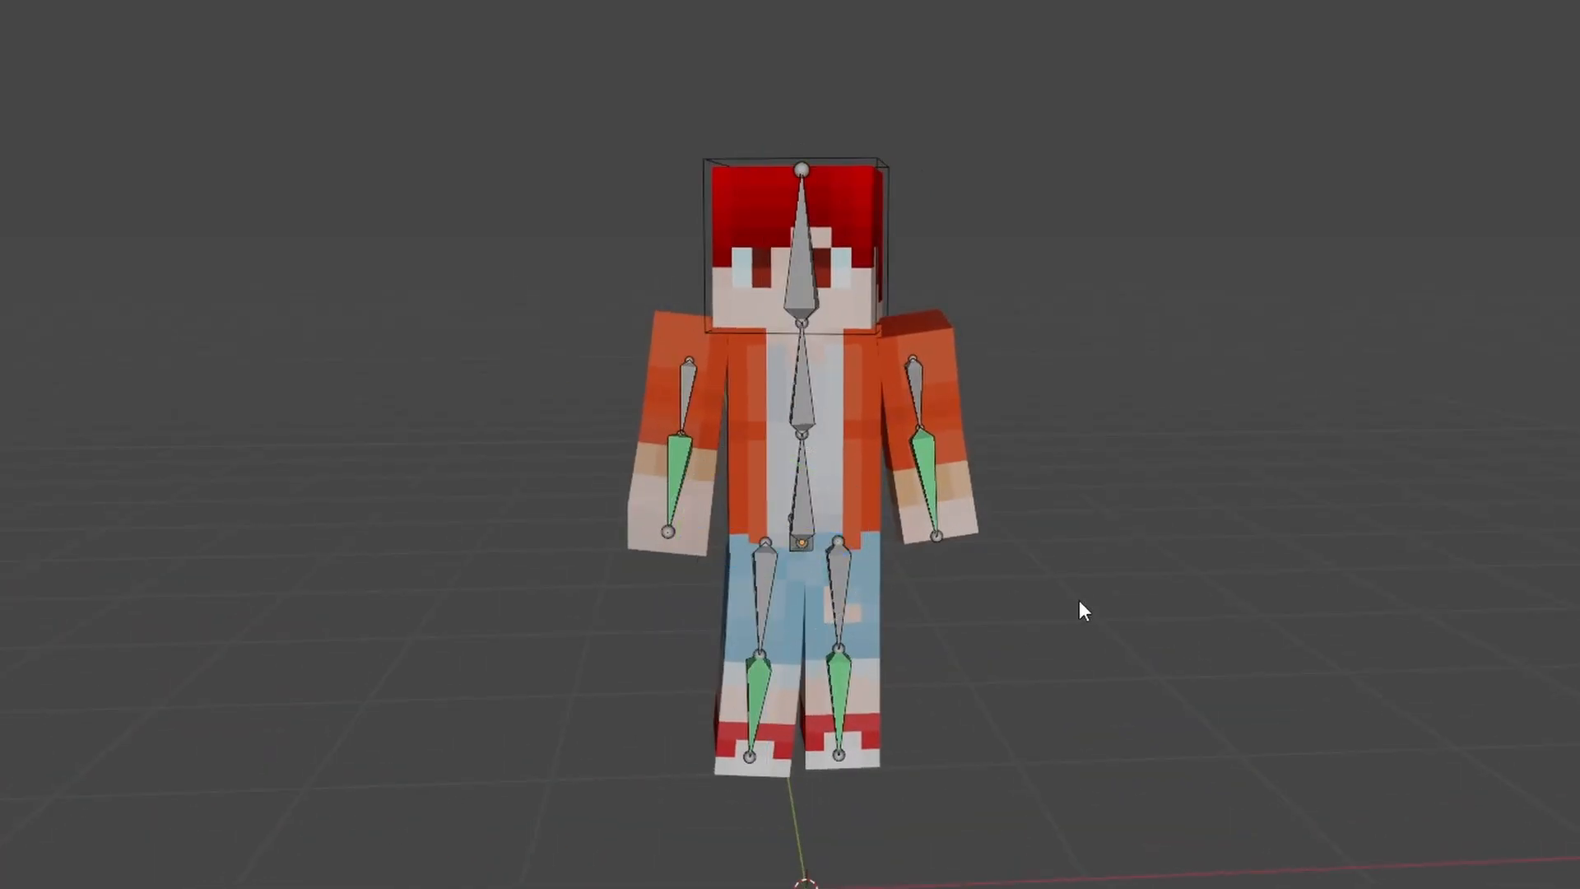
middle_click_drag(1082, 609, 778, 481)
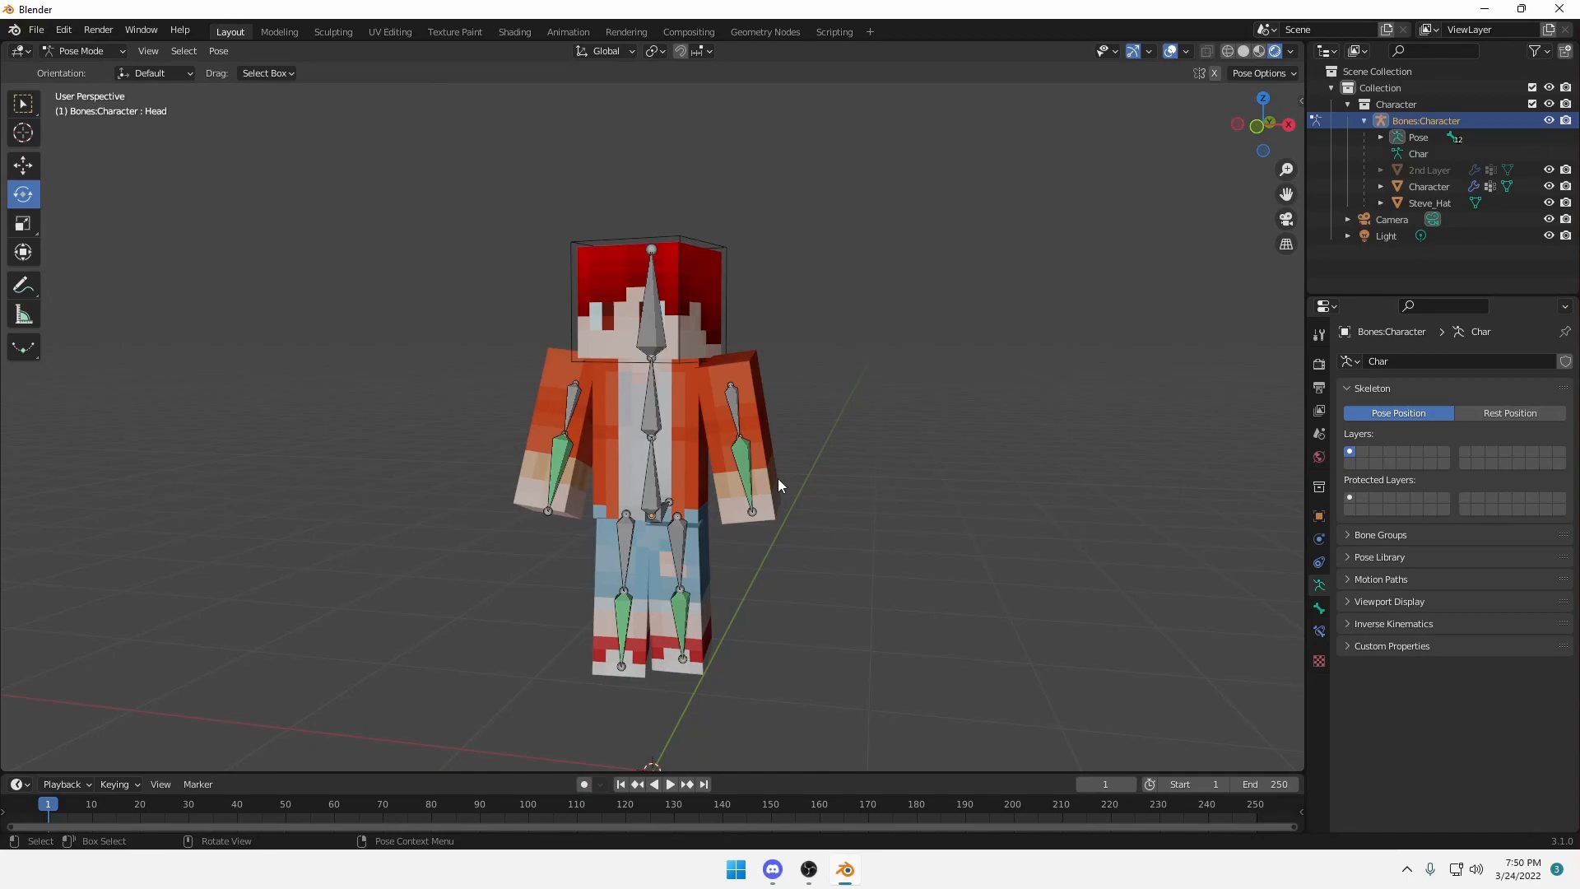
left_click(561, 463)
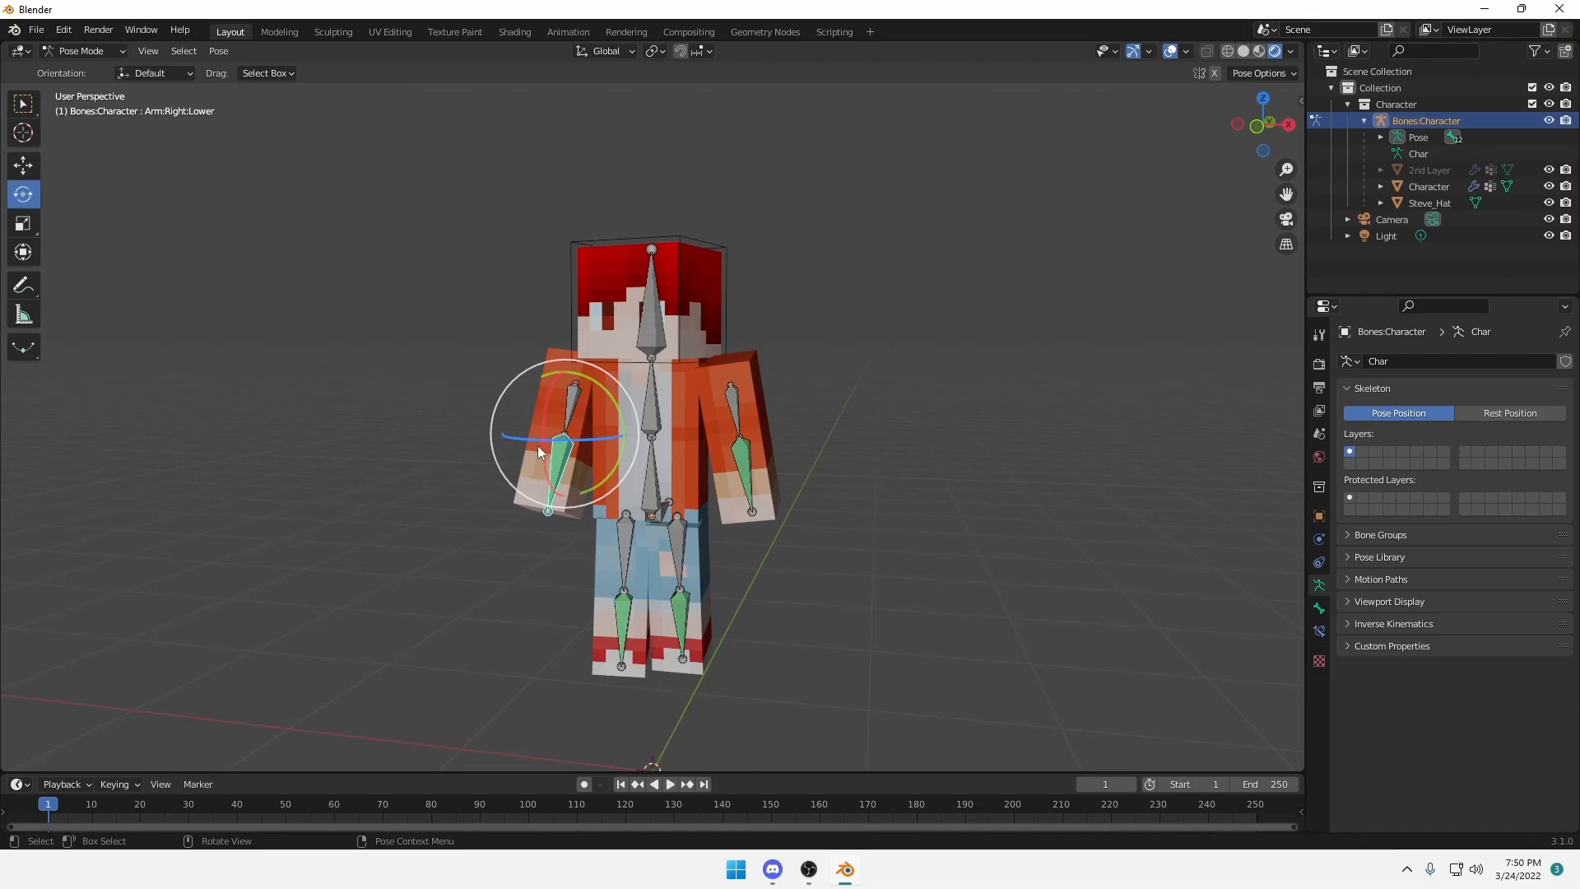
key("r")
key("x")
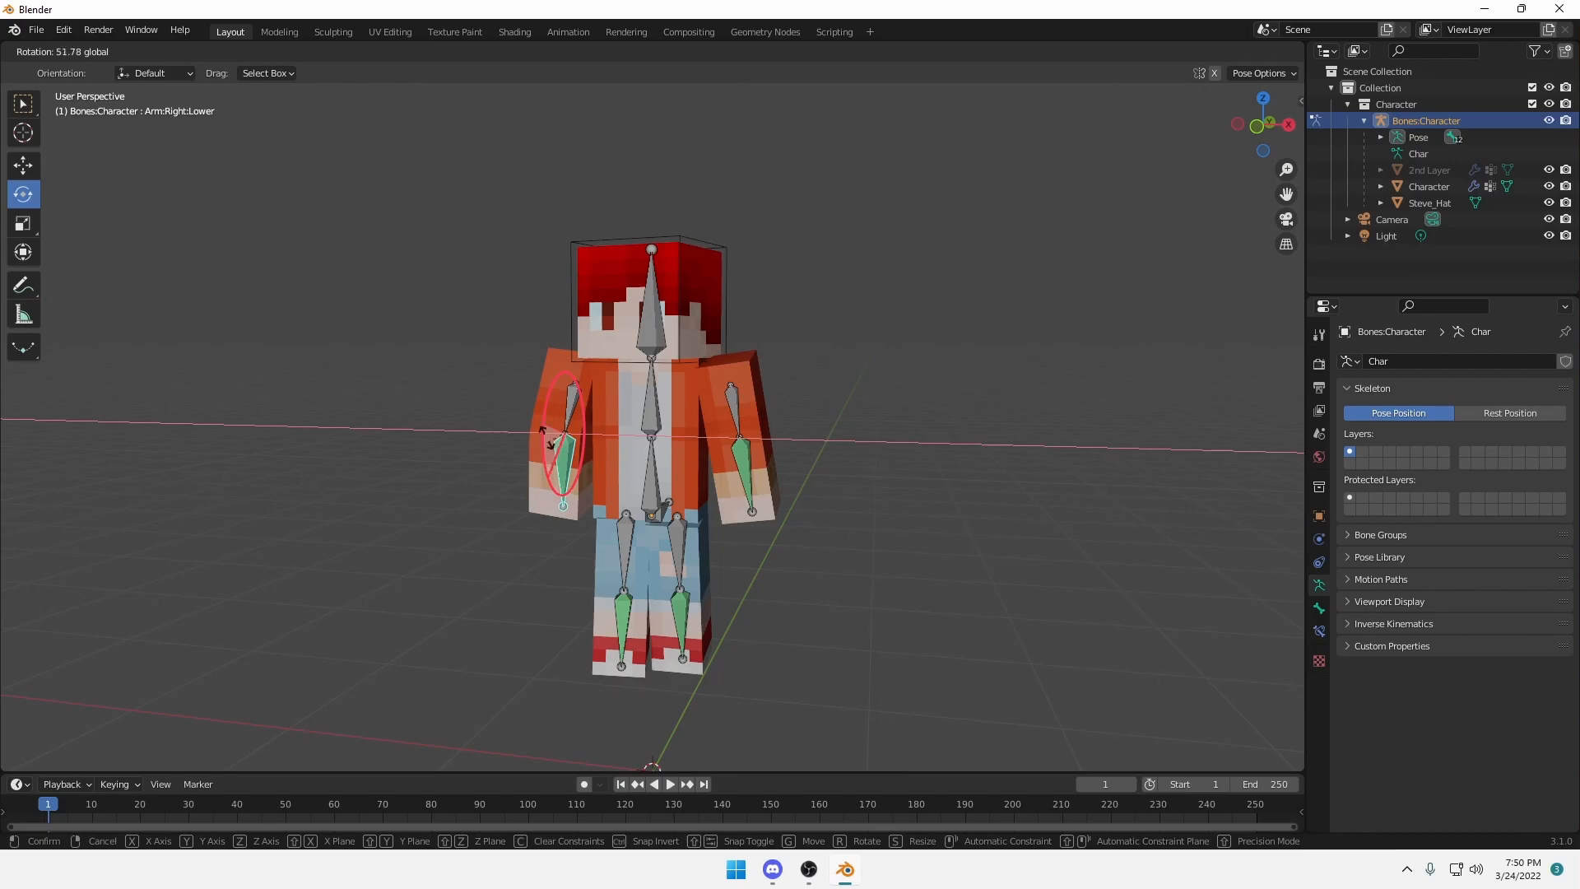
left_click(552, 393)
- Undo the last rotation and select the horizontal hip bone (Bone.011)
mouse_move(480, 445)
middle_mouse_down()
mouse_move(807, 476)
mouse_move(848, 559)
mouse_move(883, 431)
mouse_move(844, 428)
middle_mouse_up()
left_click(806, 476)
key("ctrl+z")
scroll(848, 559, "down", 3)
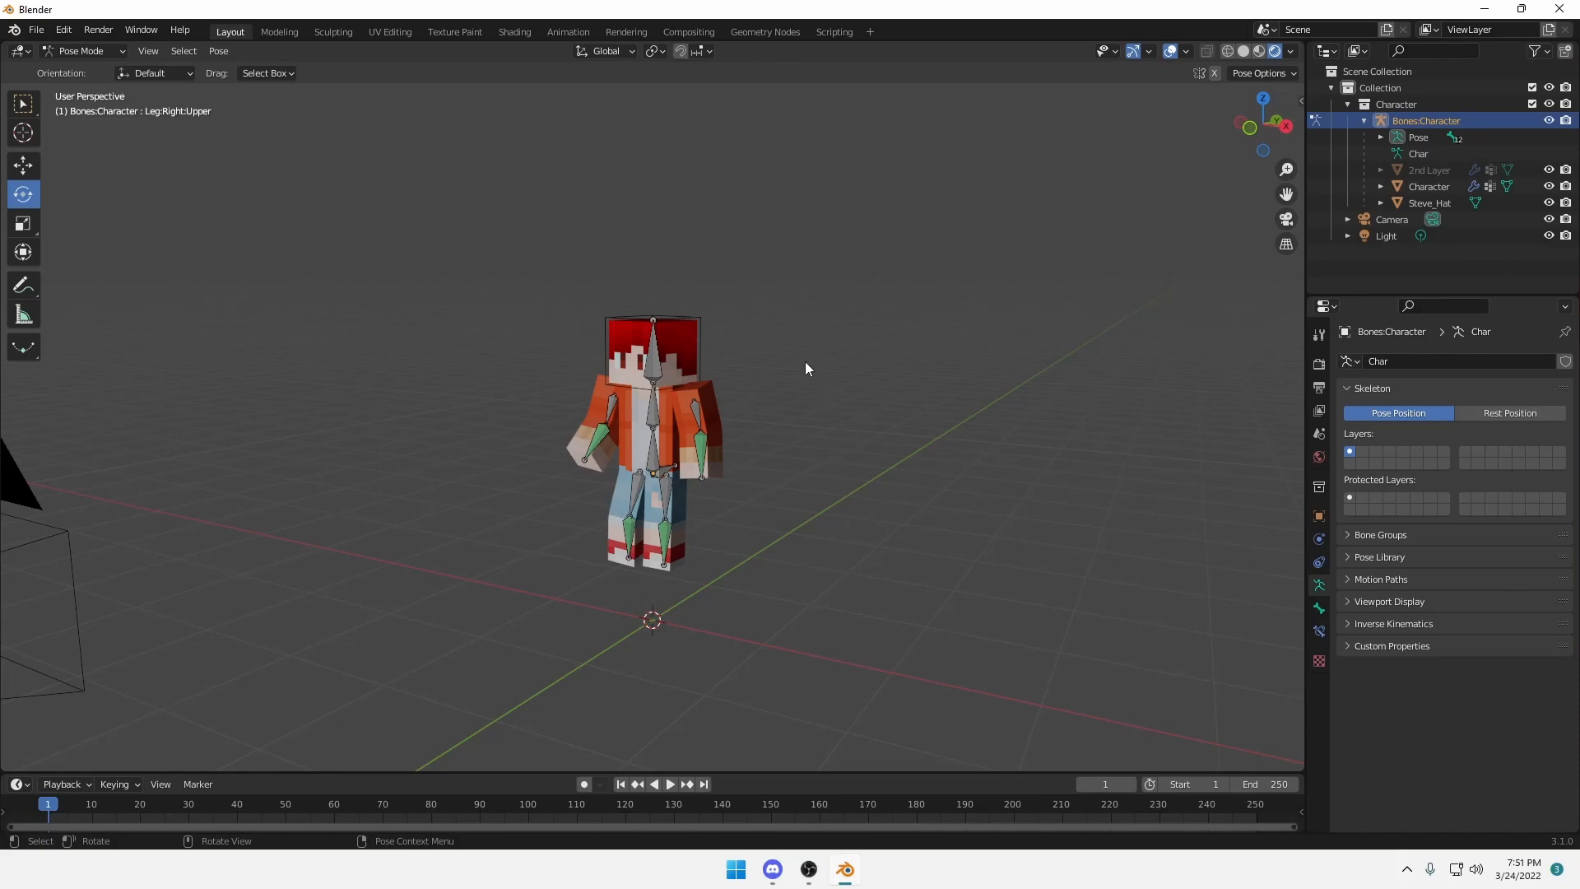
mouse_move(847, 379)
middle_mouse_down()
mouse_move(710, 404)
mouse_move(707, 475)
middle_mouse_up()
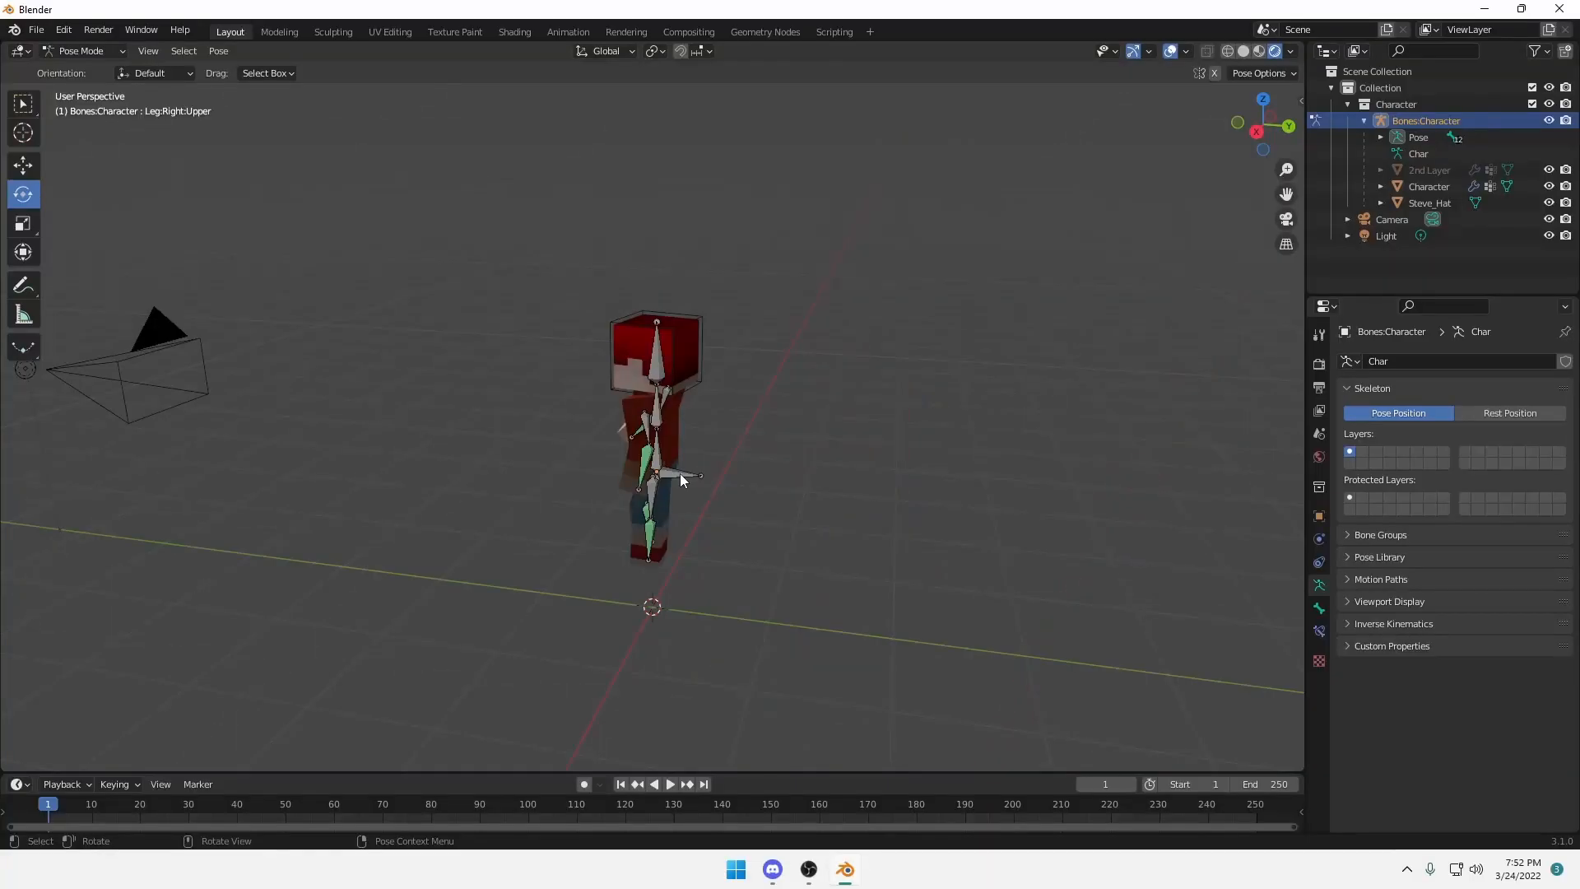
left_click(680, 473)
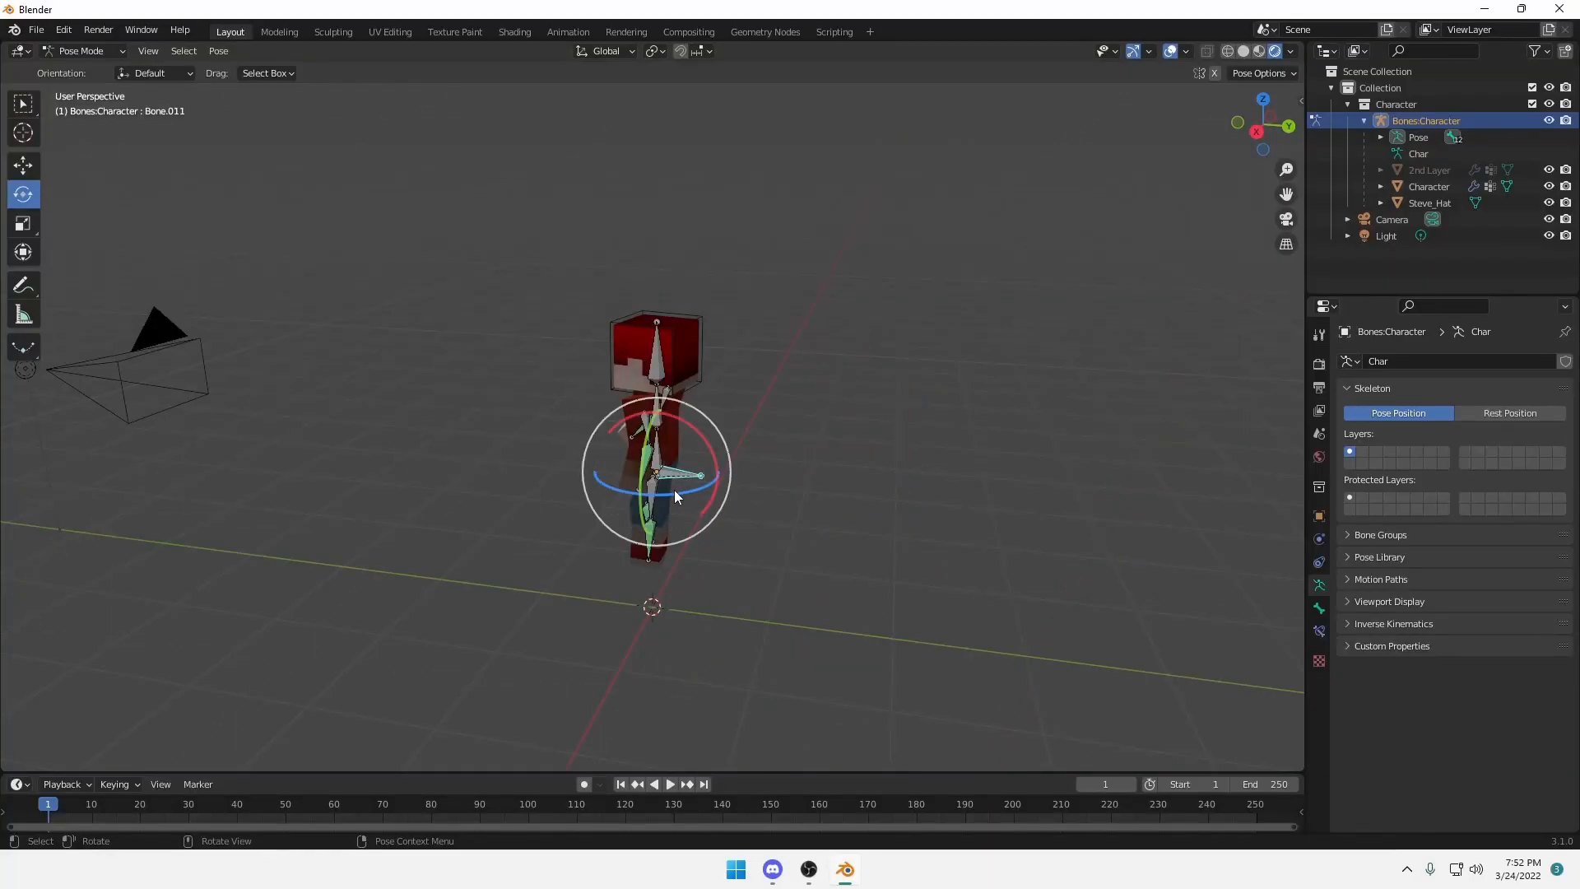
- Twist the hip bone slightly around the vertical Z axis
middle_click_drag(780, 502, 673, 500)
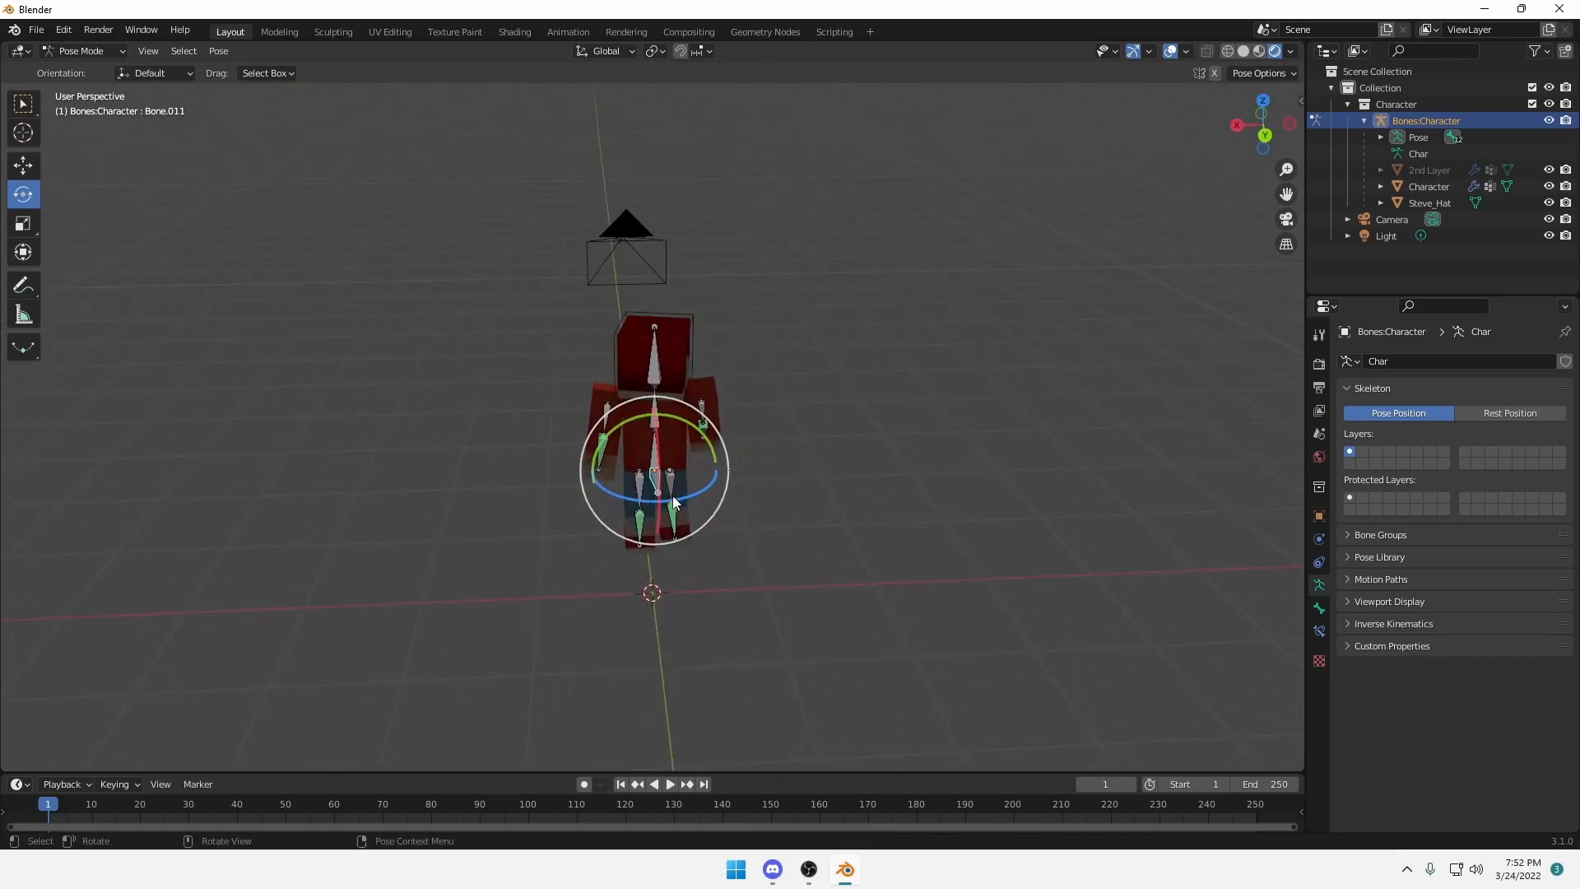
left_click_drag(674, 500, 687, 491)
middle_click_drag(796, 502, 517, 488)
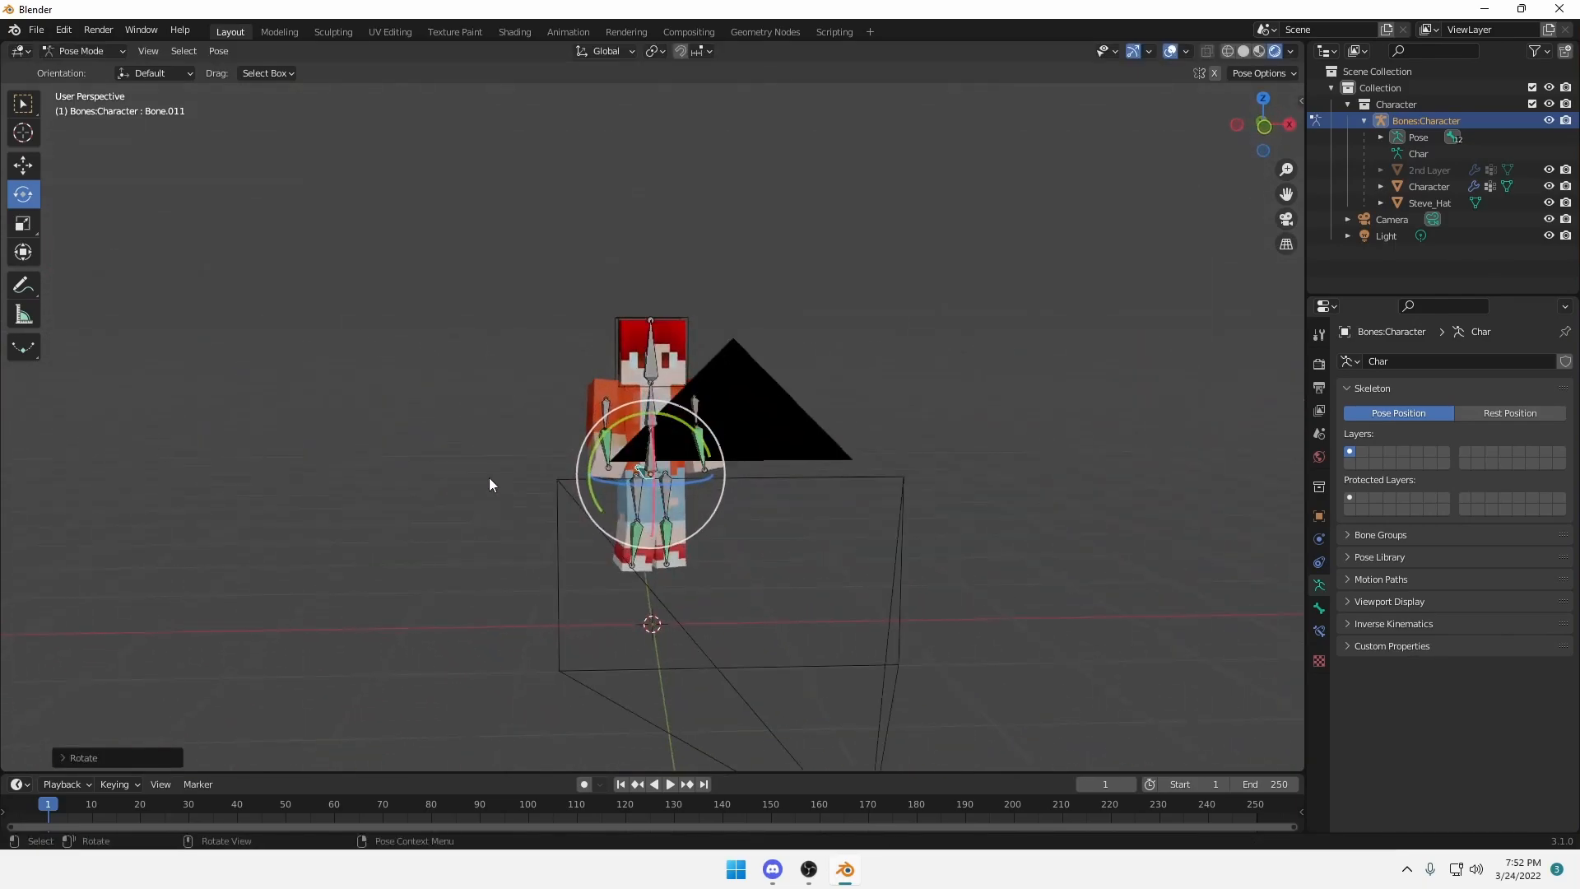
mouse_move(965, 451)
middle_mouse_down()
mouse_move(972, 419)
mouse_move(707, 423)
middle_mouse_up()
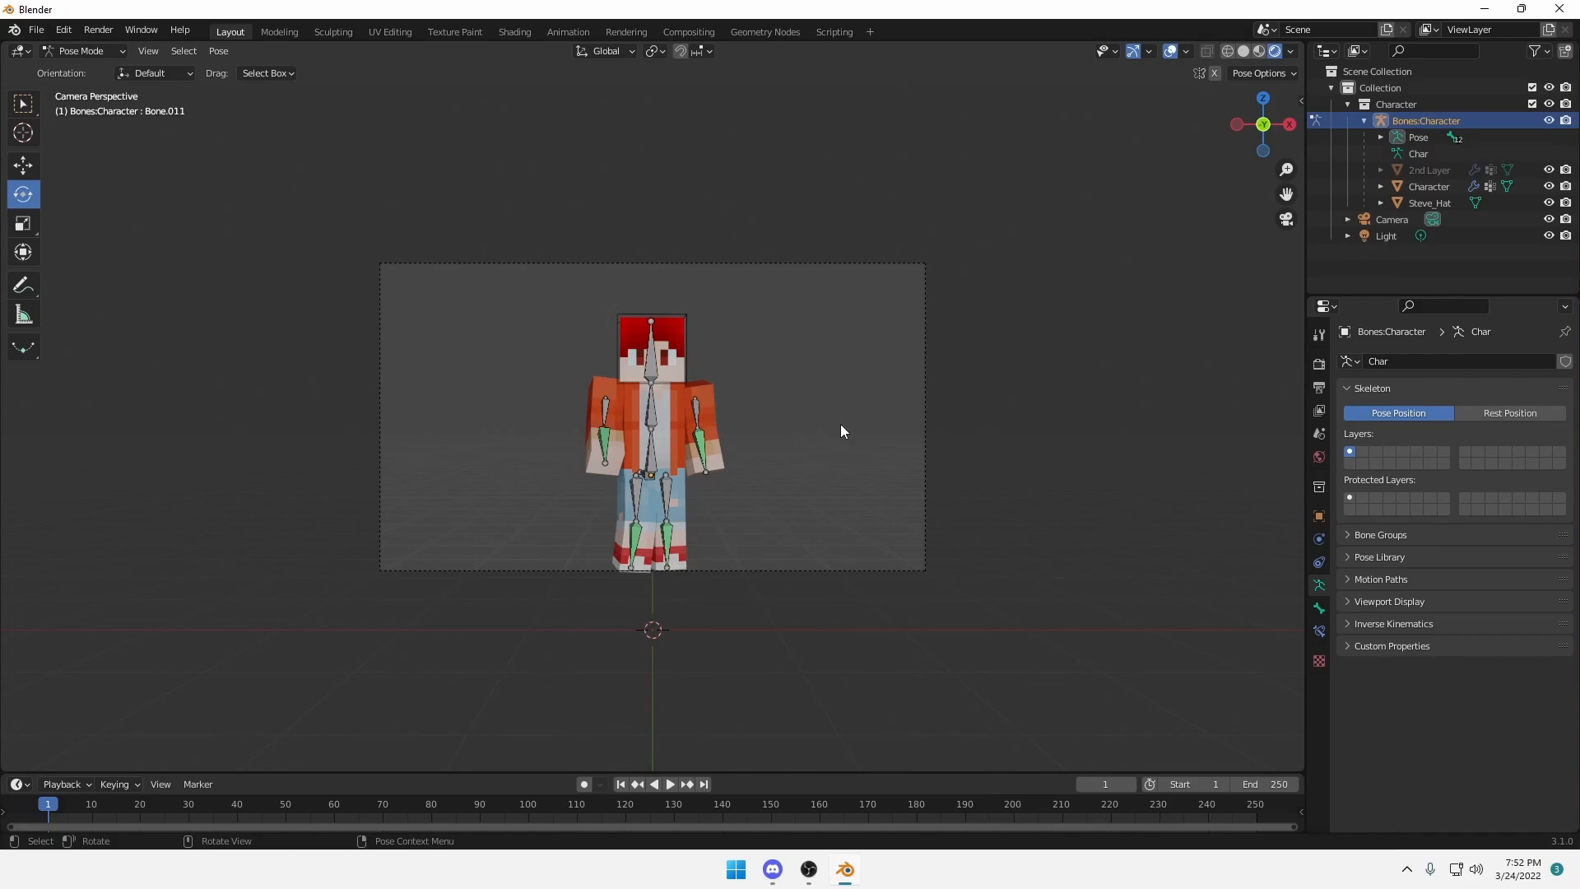
key("F12")
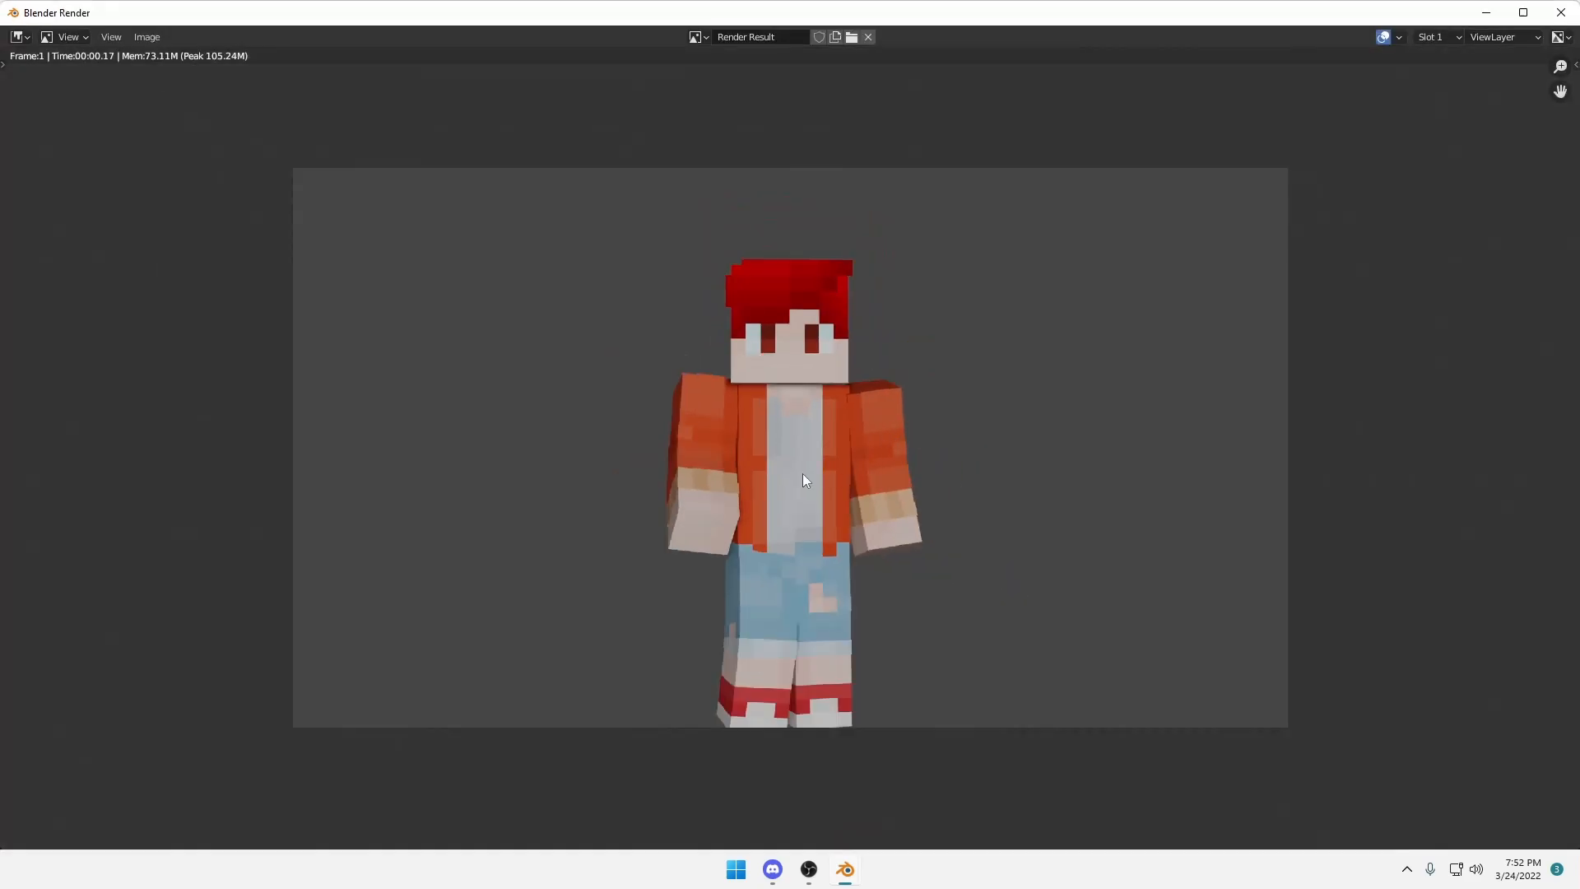
scroll(803, 473, "up", 1)
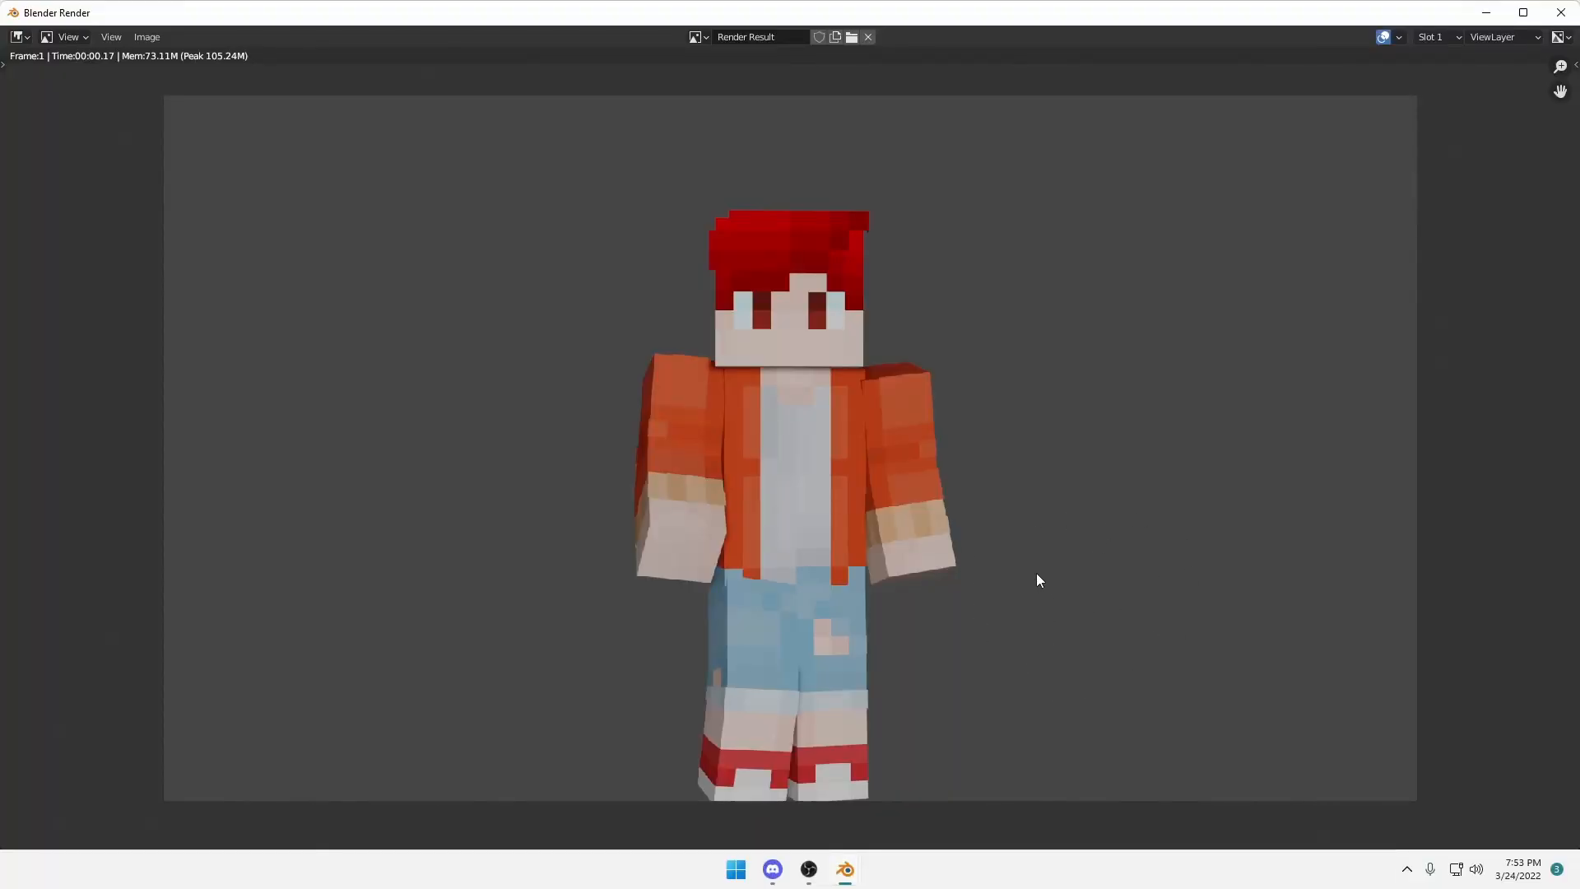
key("Escape")
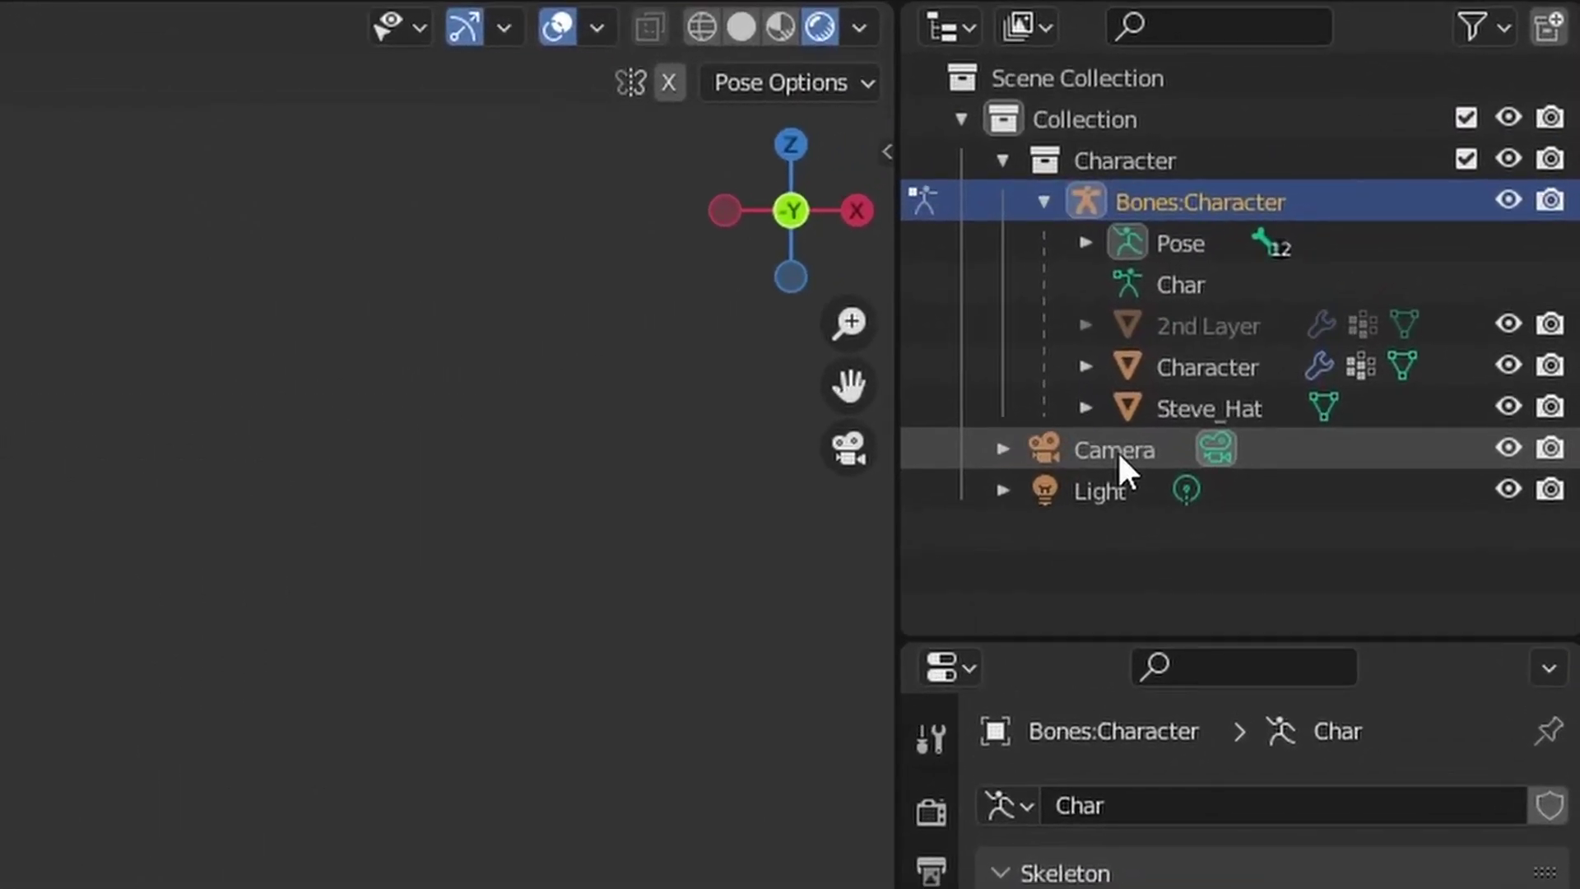
- Enable Transparent in the Film panel of Render Properties for a transparent background
left_click(1392, 218)
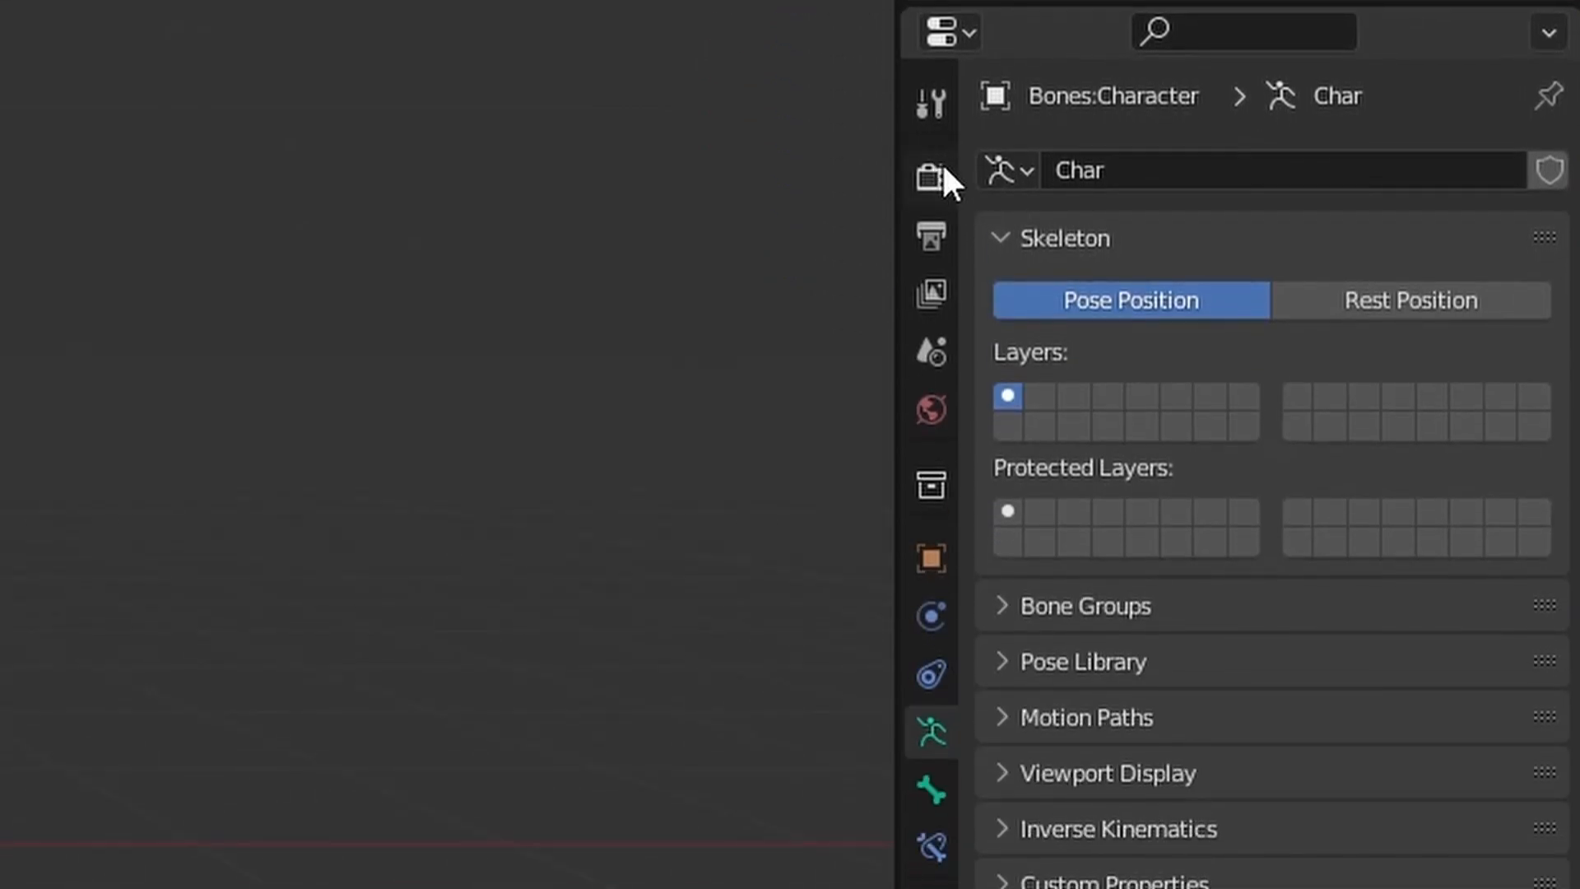
left_click(932, 175)
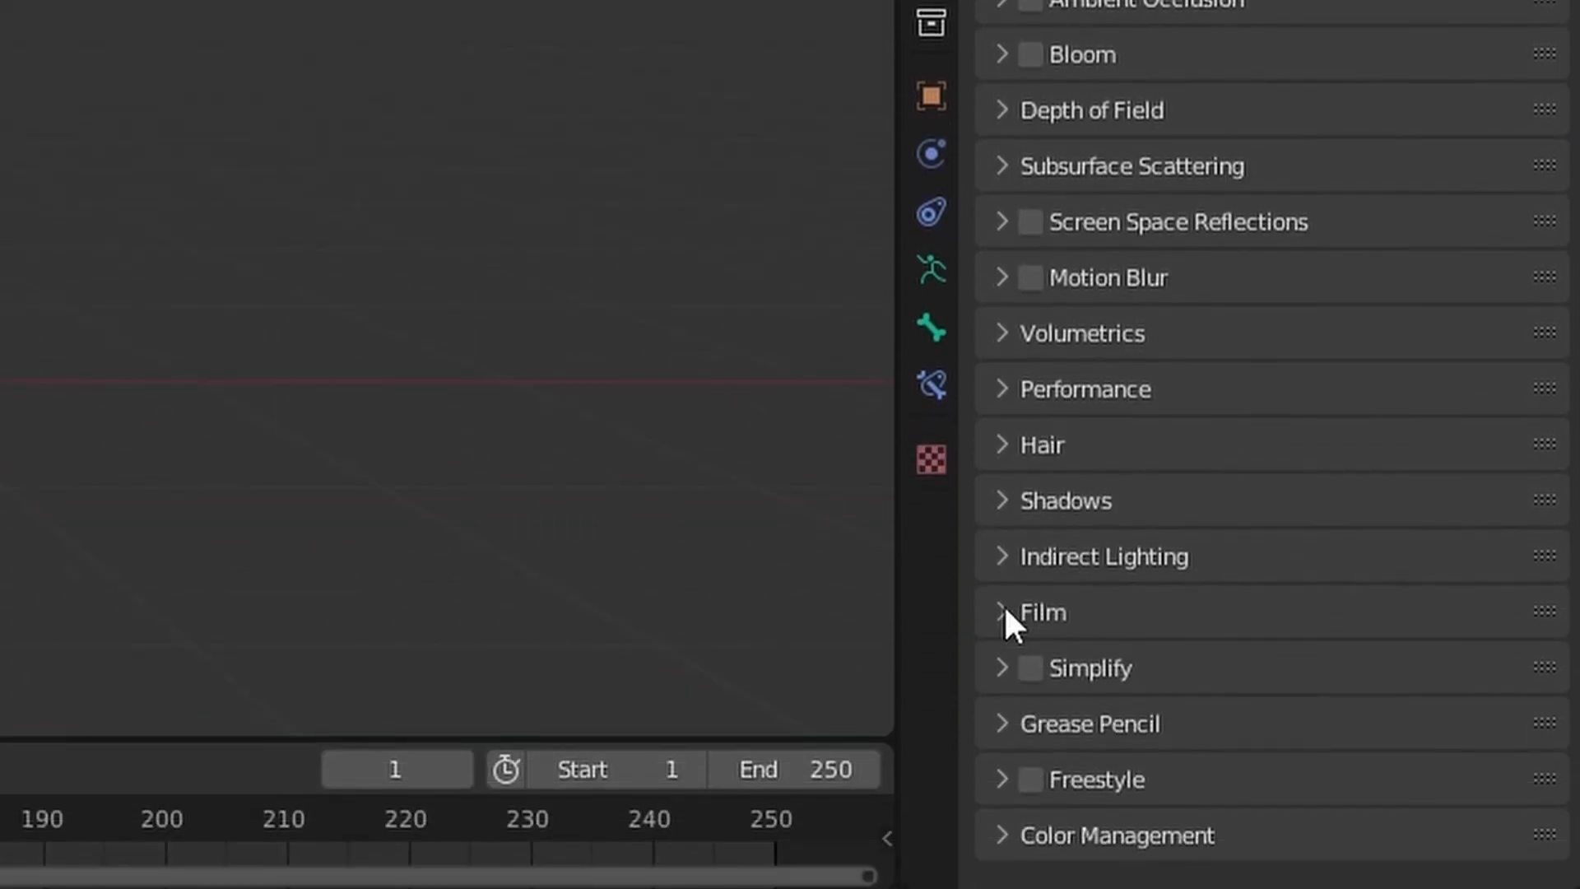
left_click(1004, 604)
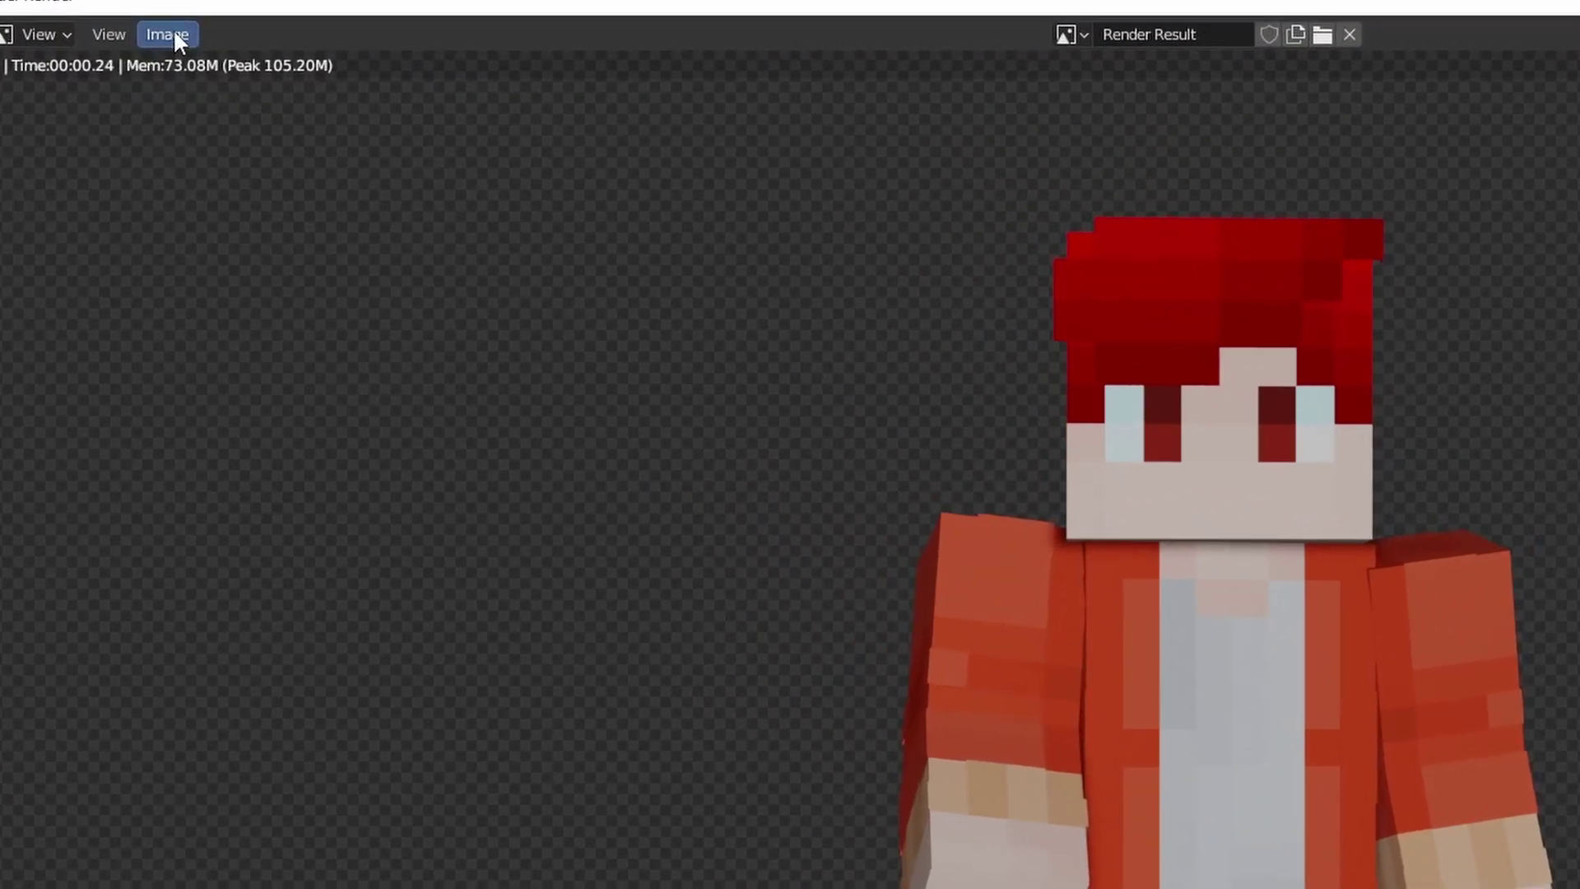
- Start Image > Save As for the render as an RGBA PNG and begin editing the file name
left_click(145, 36)
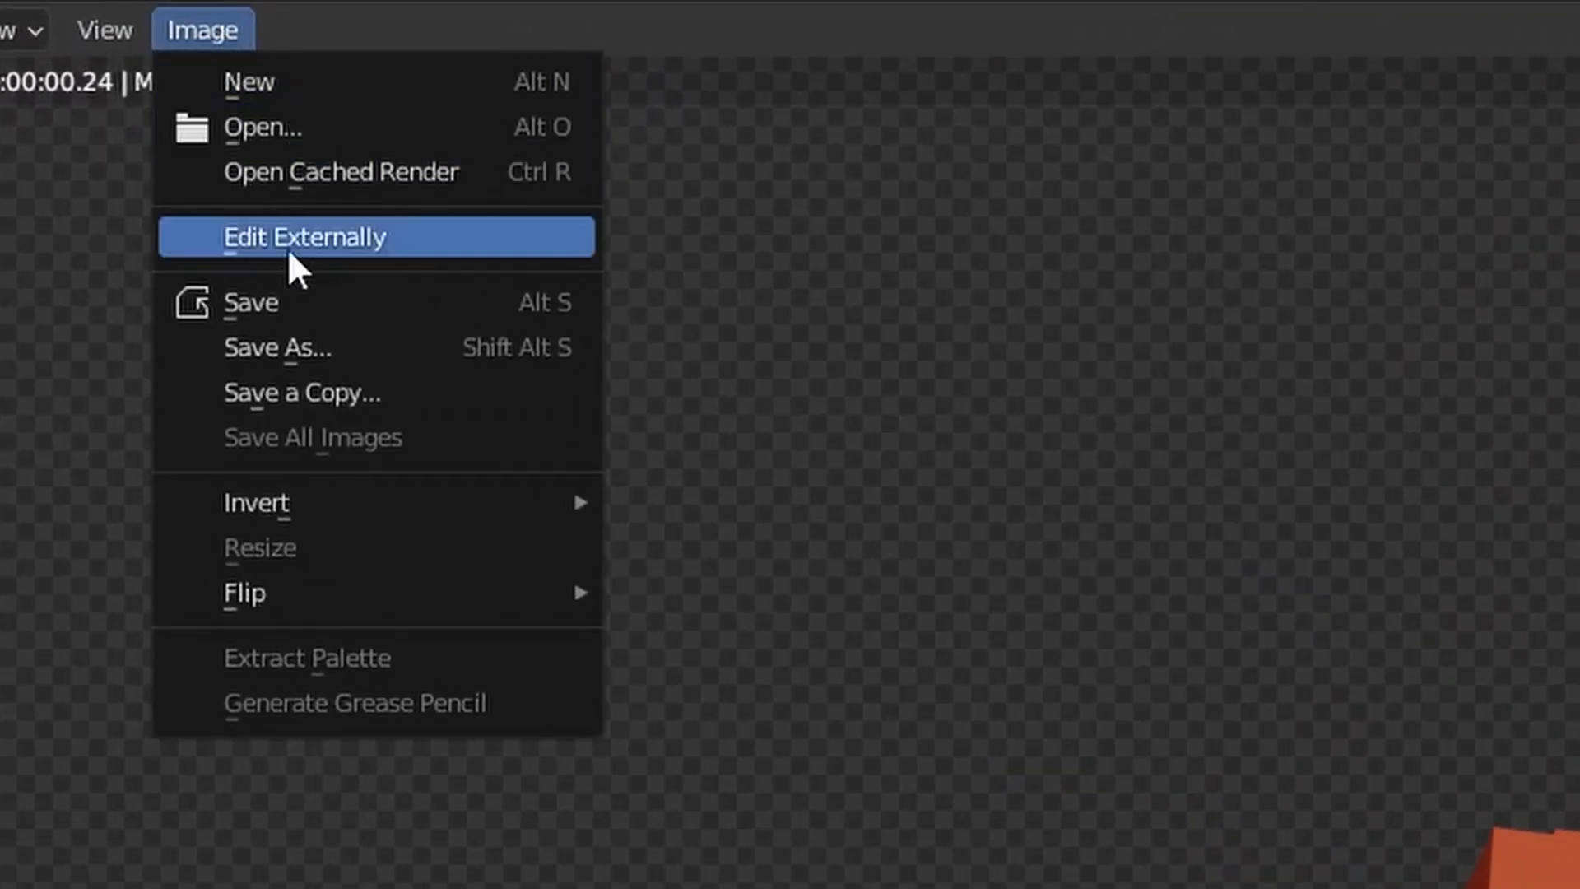
left_click(323, 347)
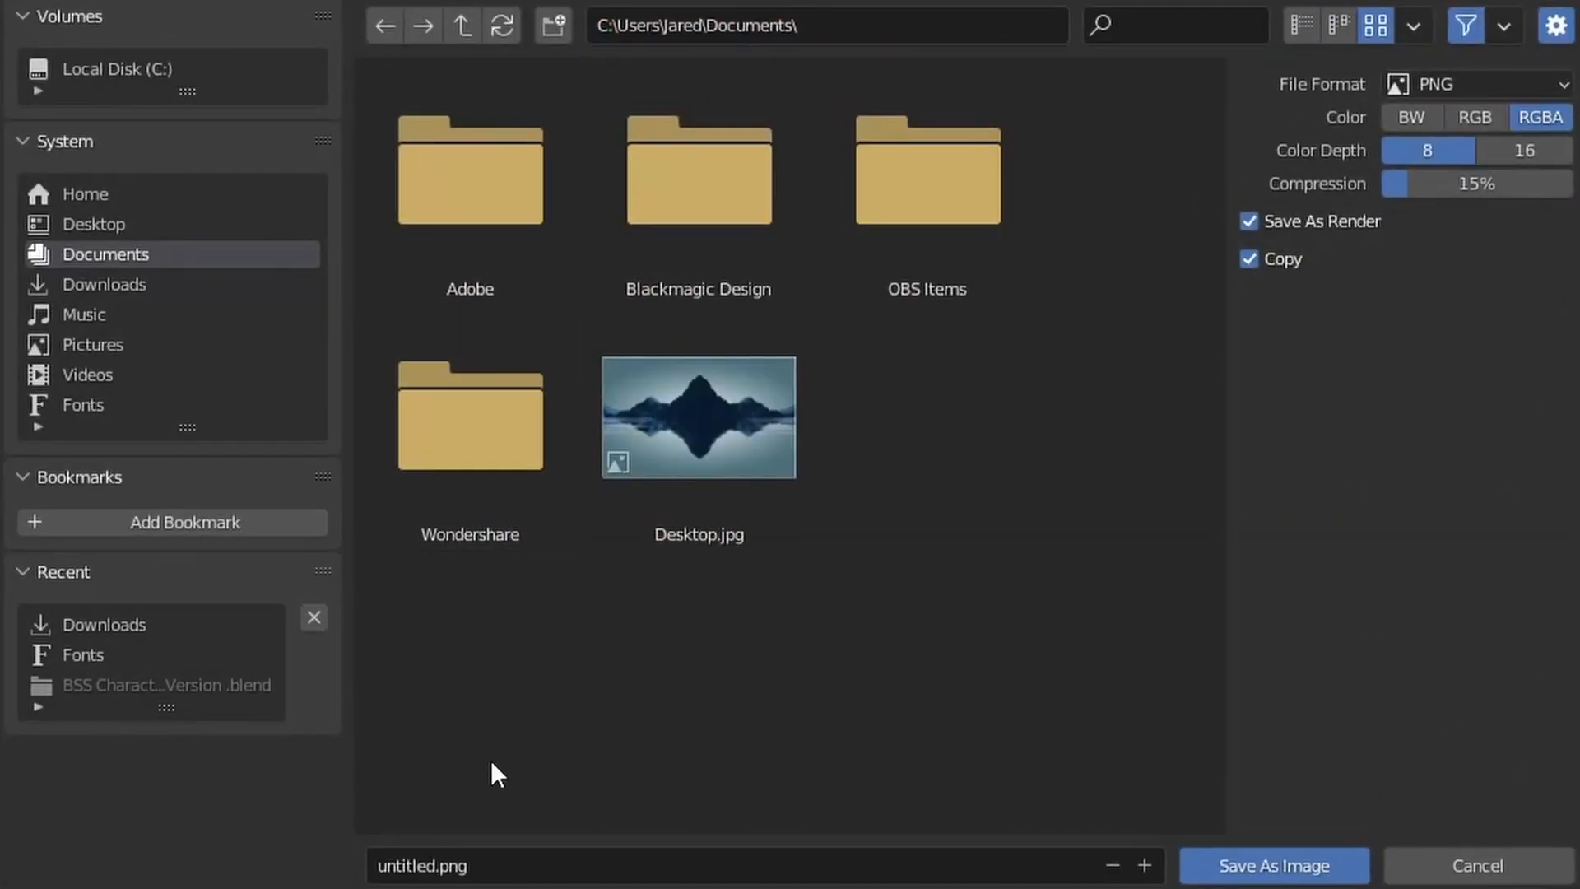
left_click(444, 866)
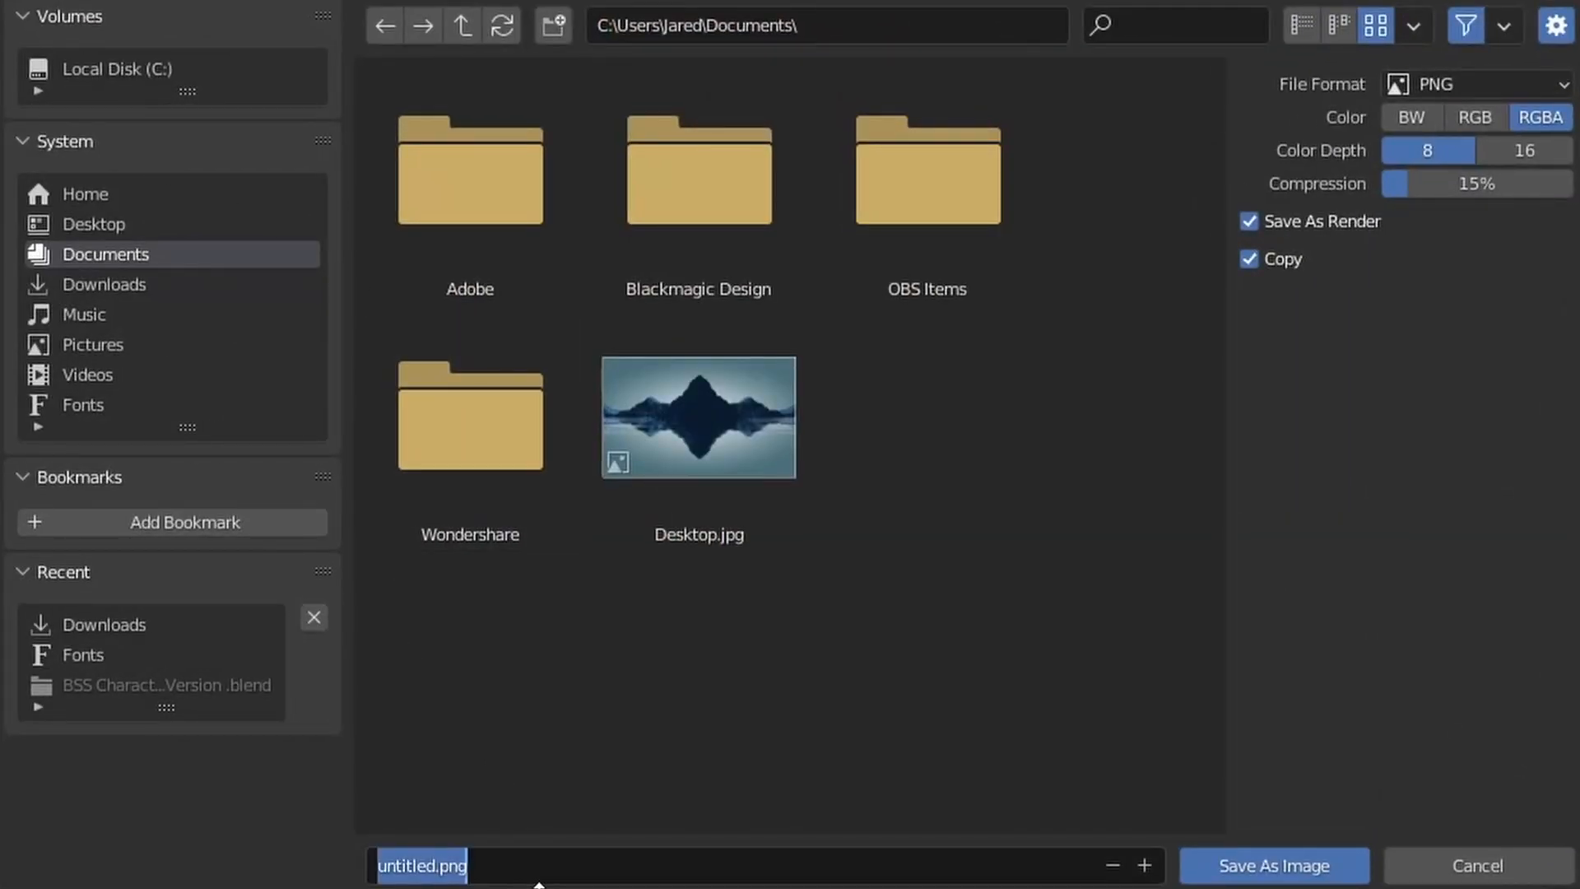